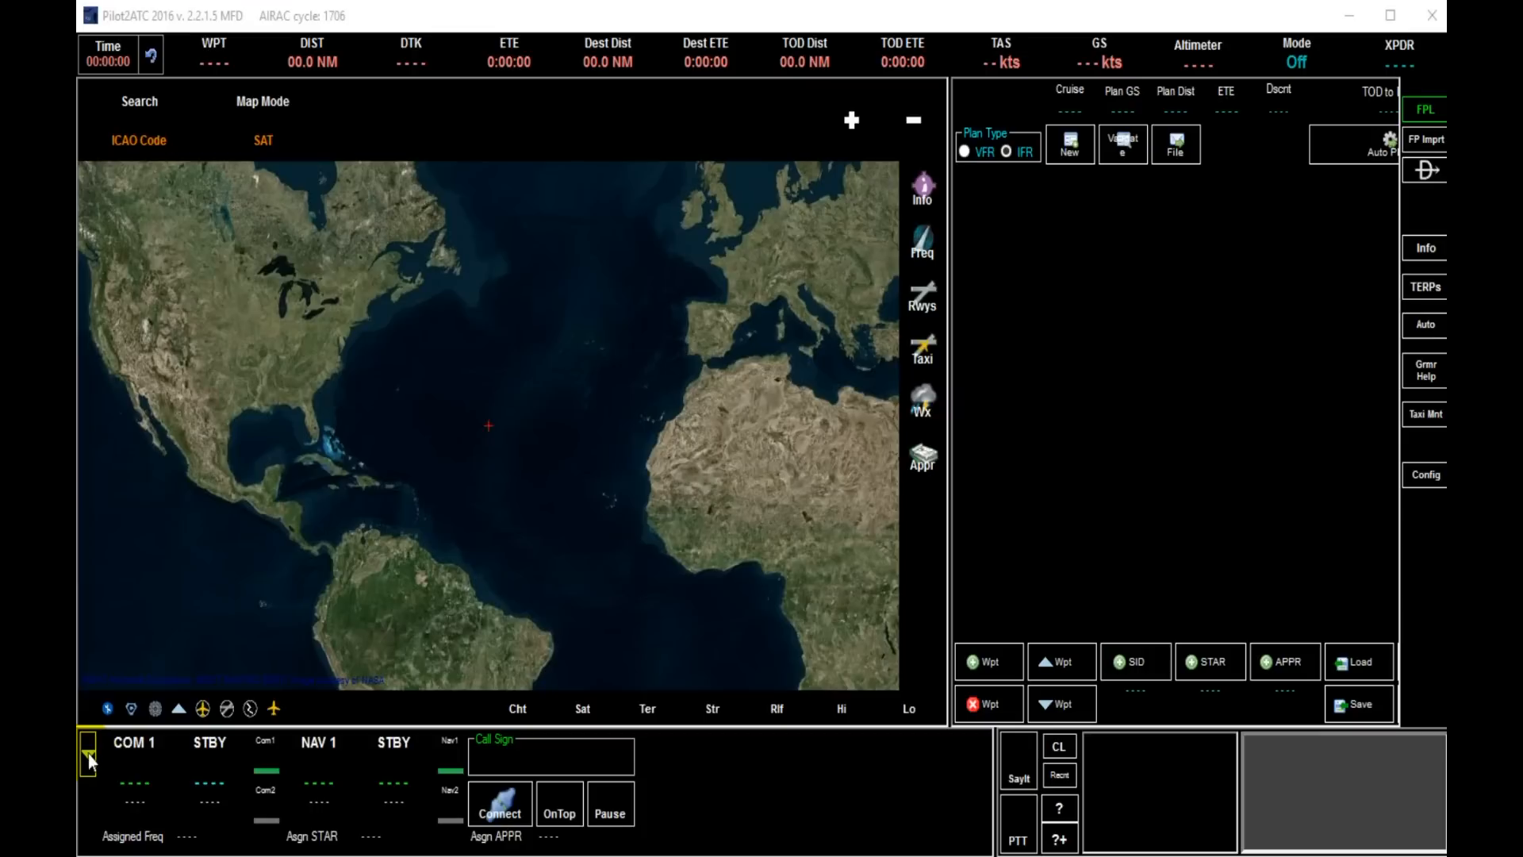
Switch the window to its compact view with a somewhat greater height, and return to the full view
left_click(728, 477)
left_click(87, 749)
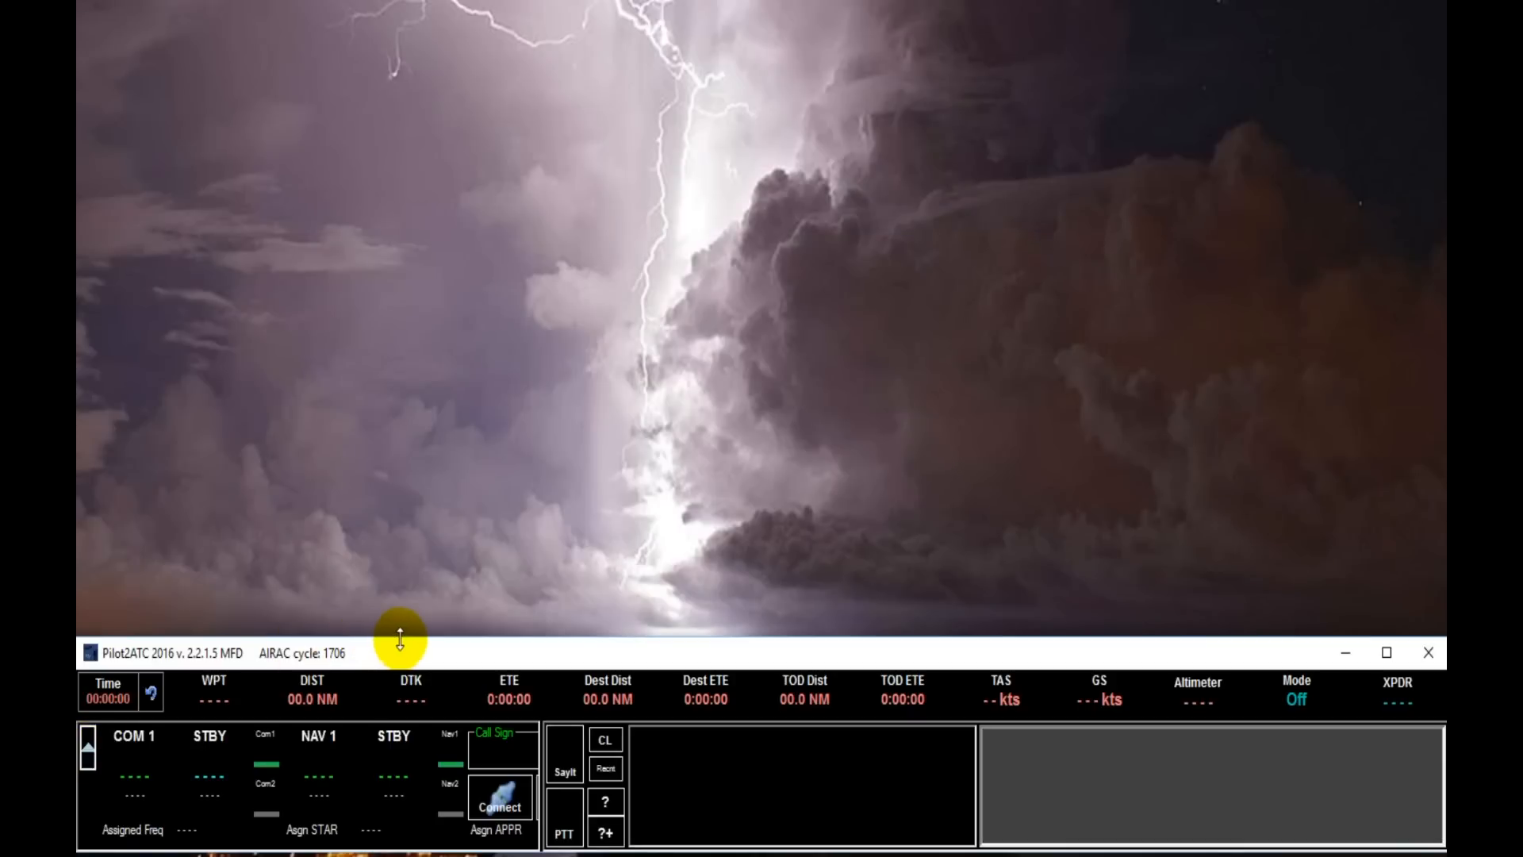
left_click_drag(400, 639, 403, 489)
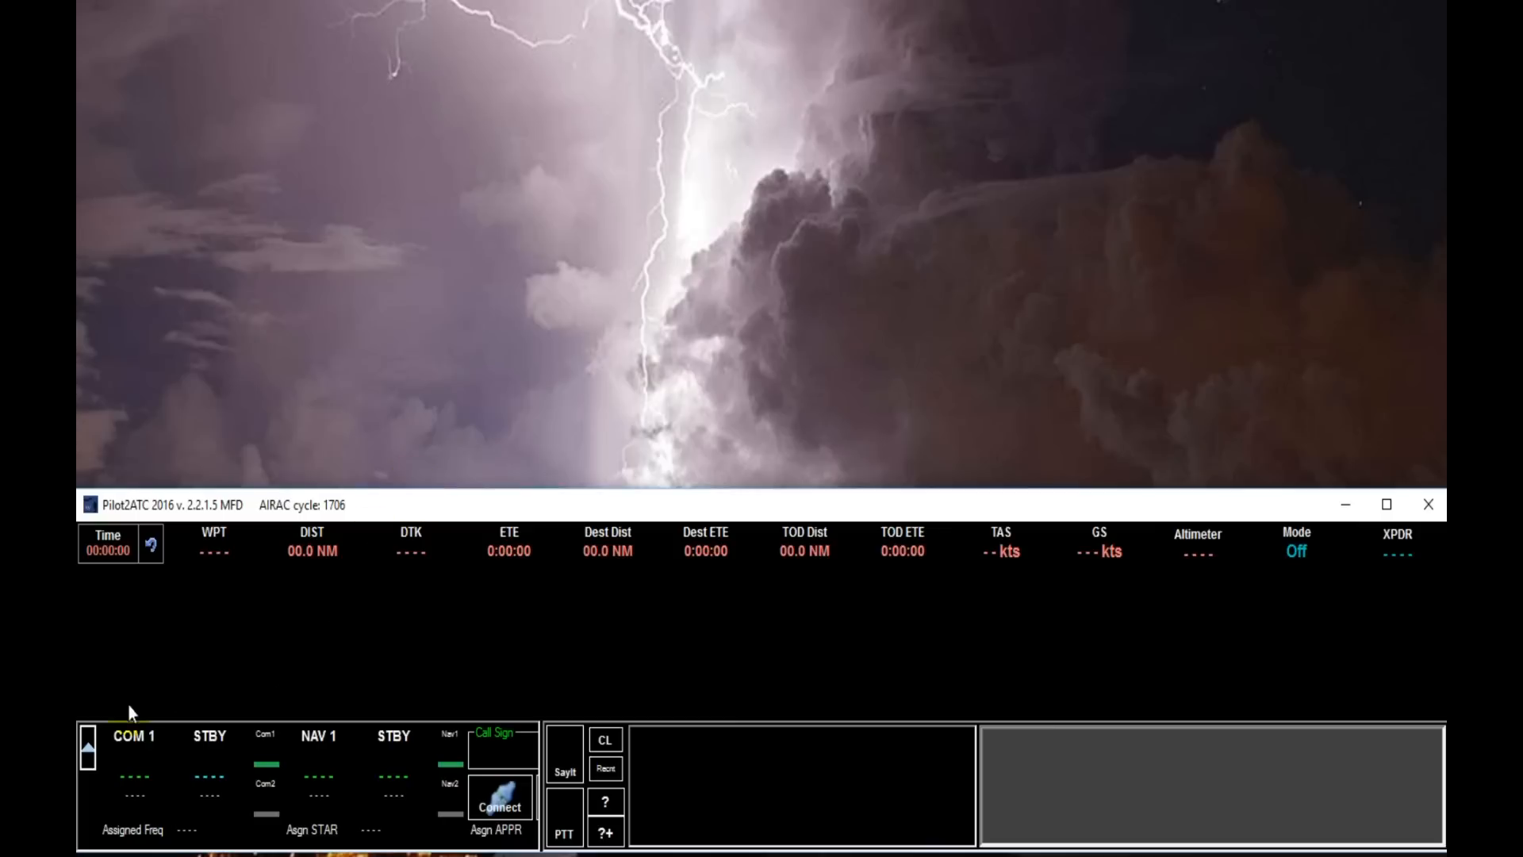
left_click(87, 746)
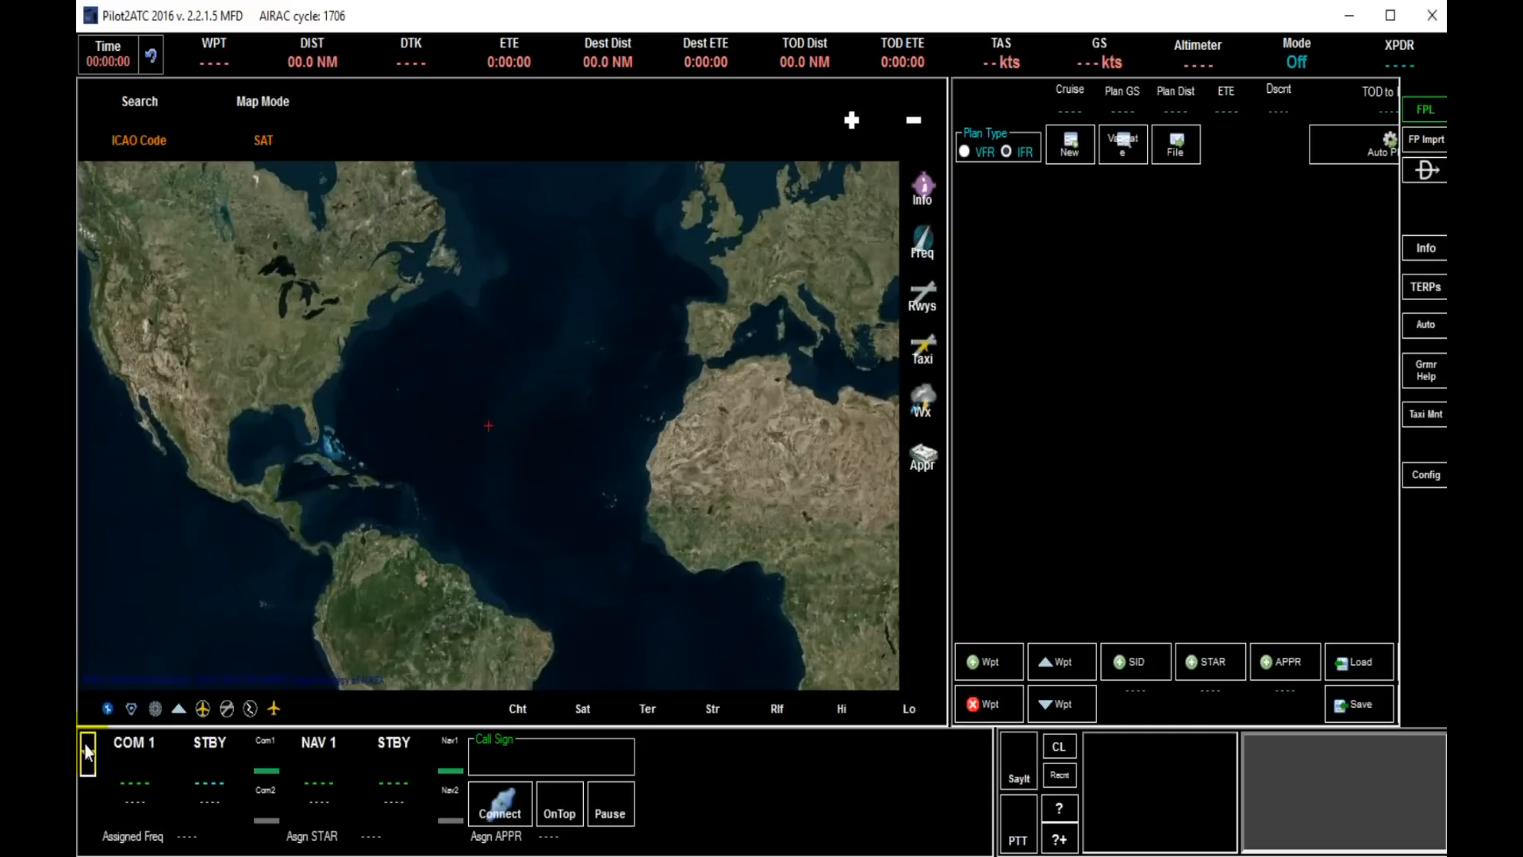
Stretch the compact view up to the full height of the screen and return to the full view
left_click(87, 749)
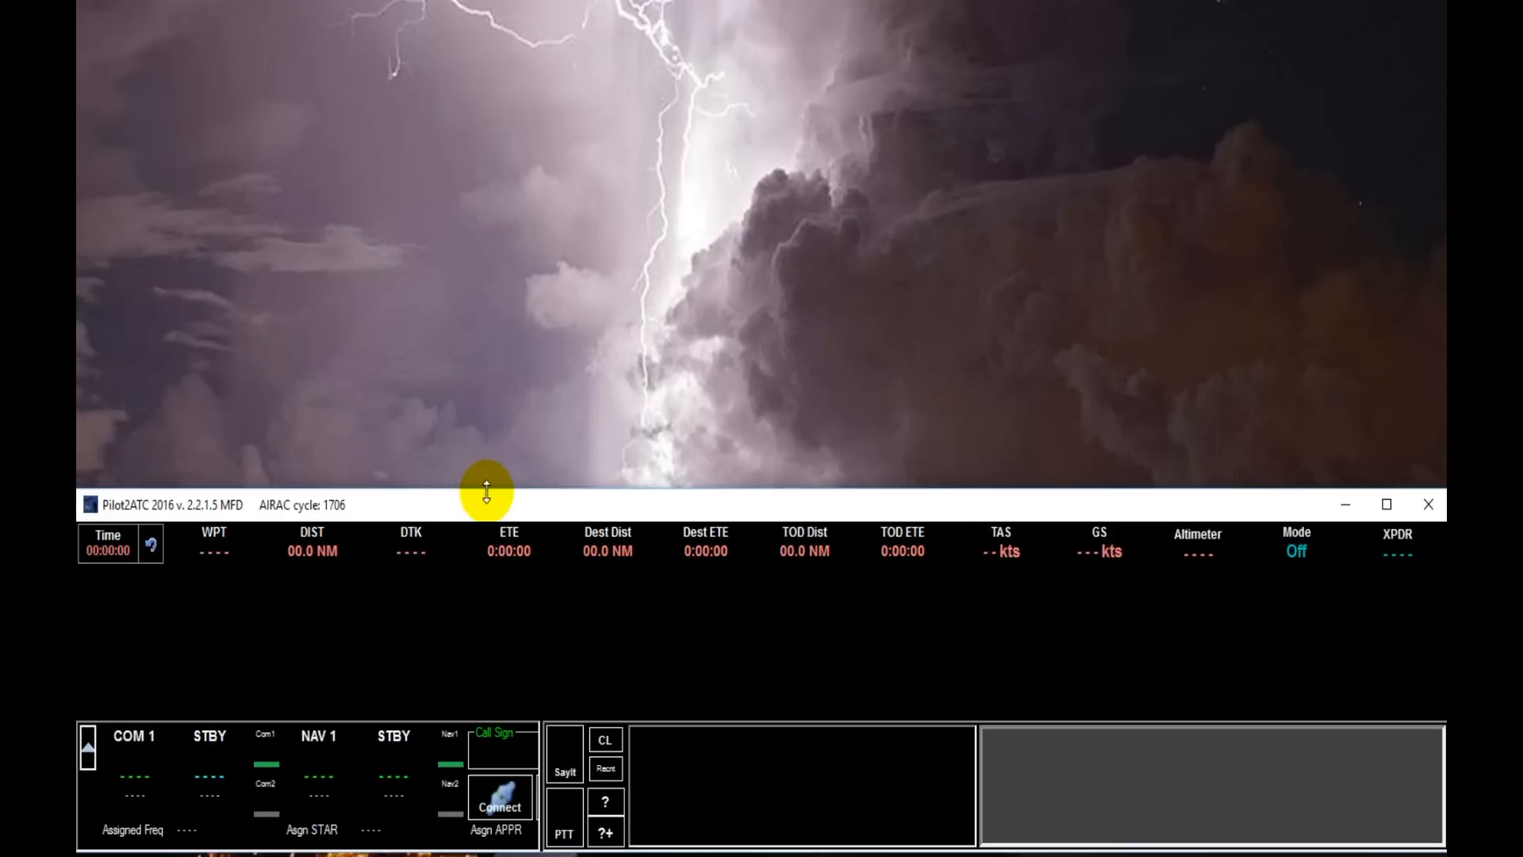
left_click_drag(487, 489, 505, 7)
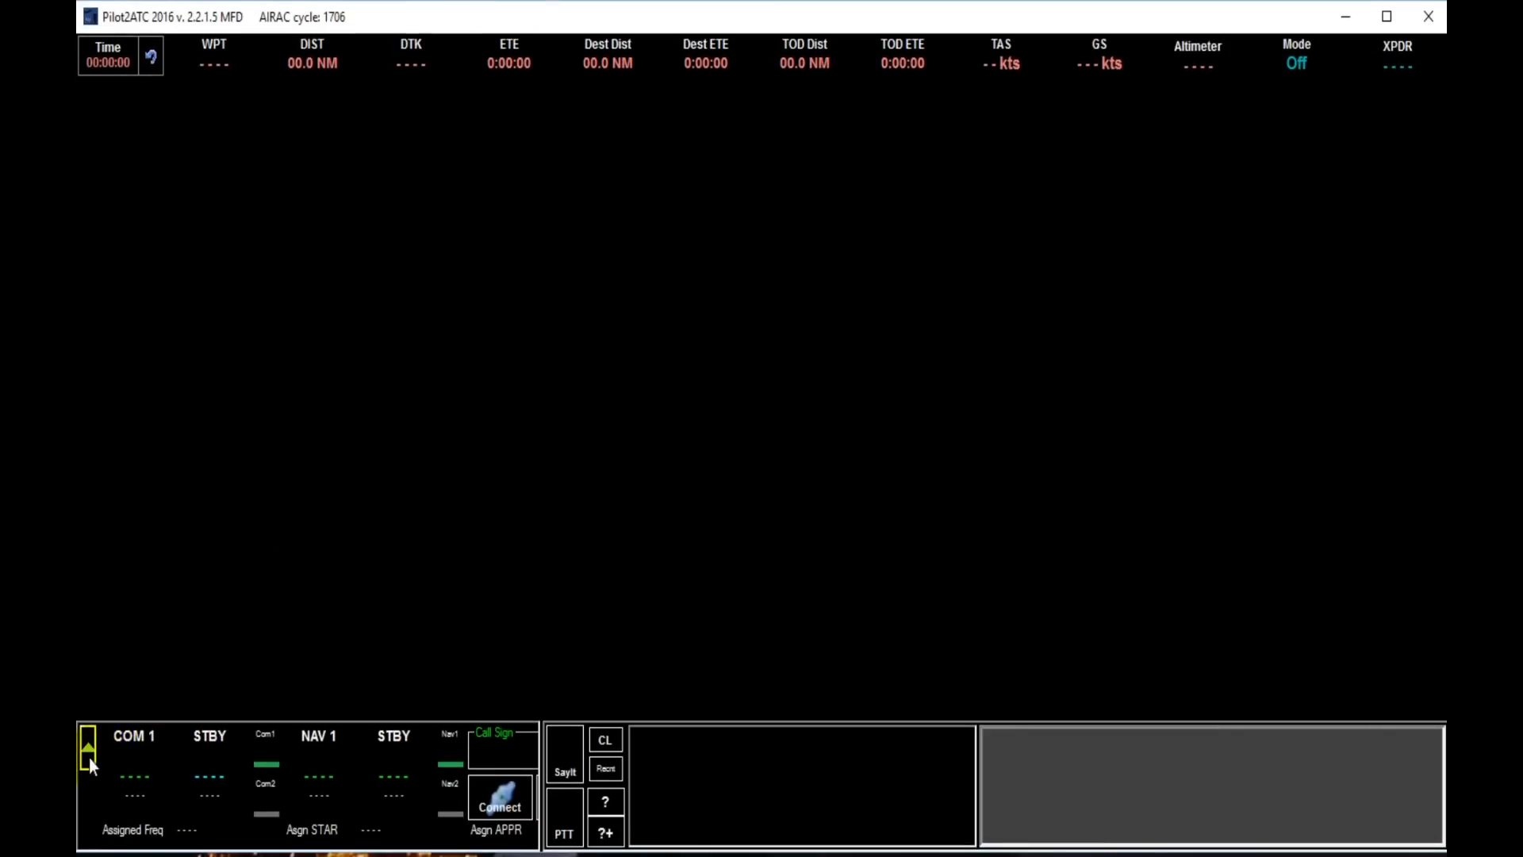
left_click(88, 747)
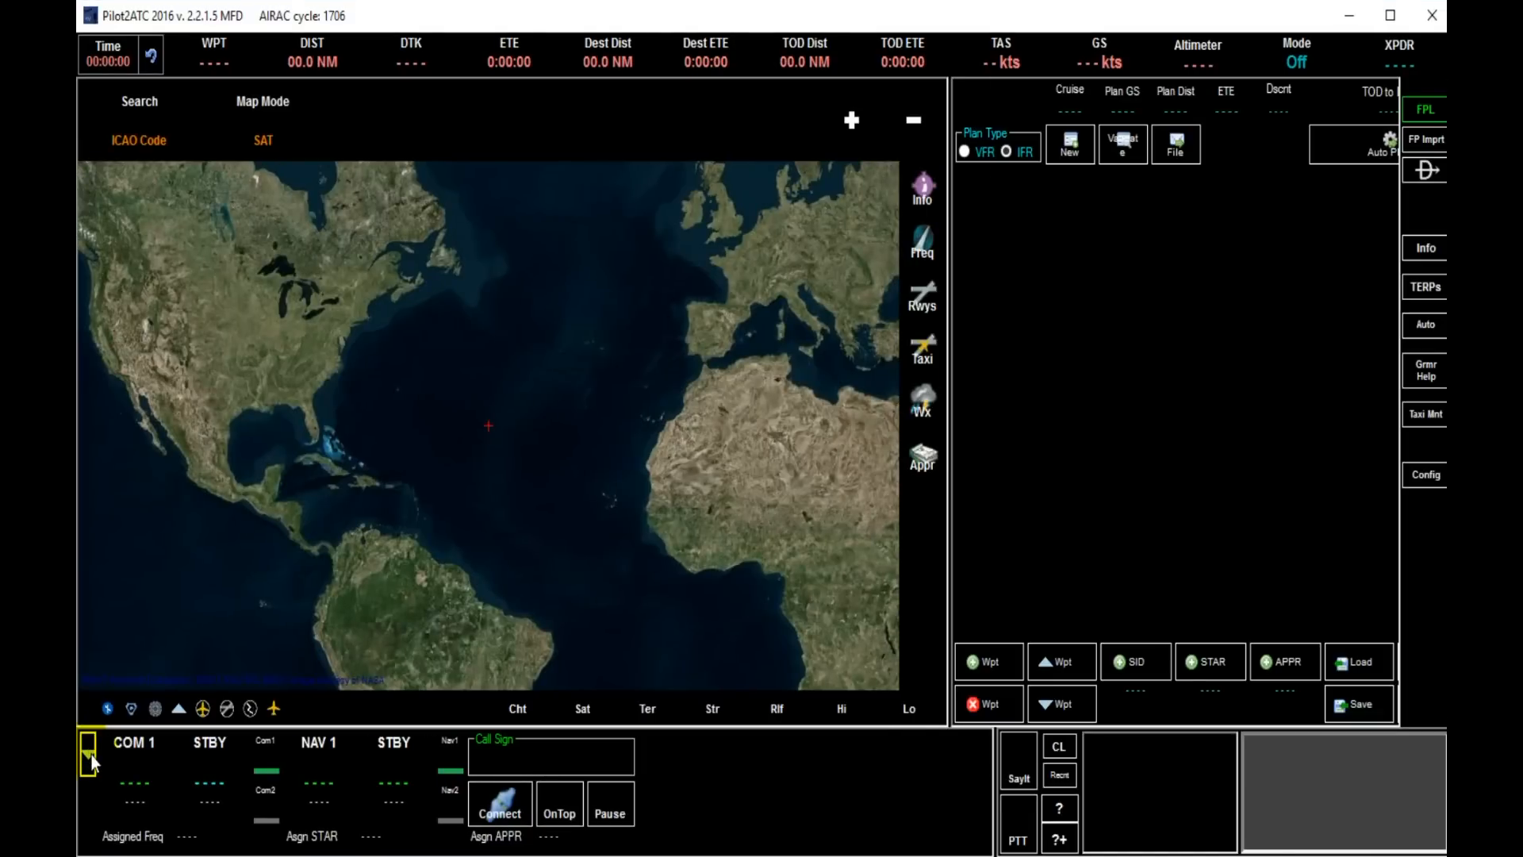
Shrink the compact view to just the flight data strip and radio panel, and restore the full view
left_click(88, 755)
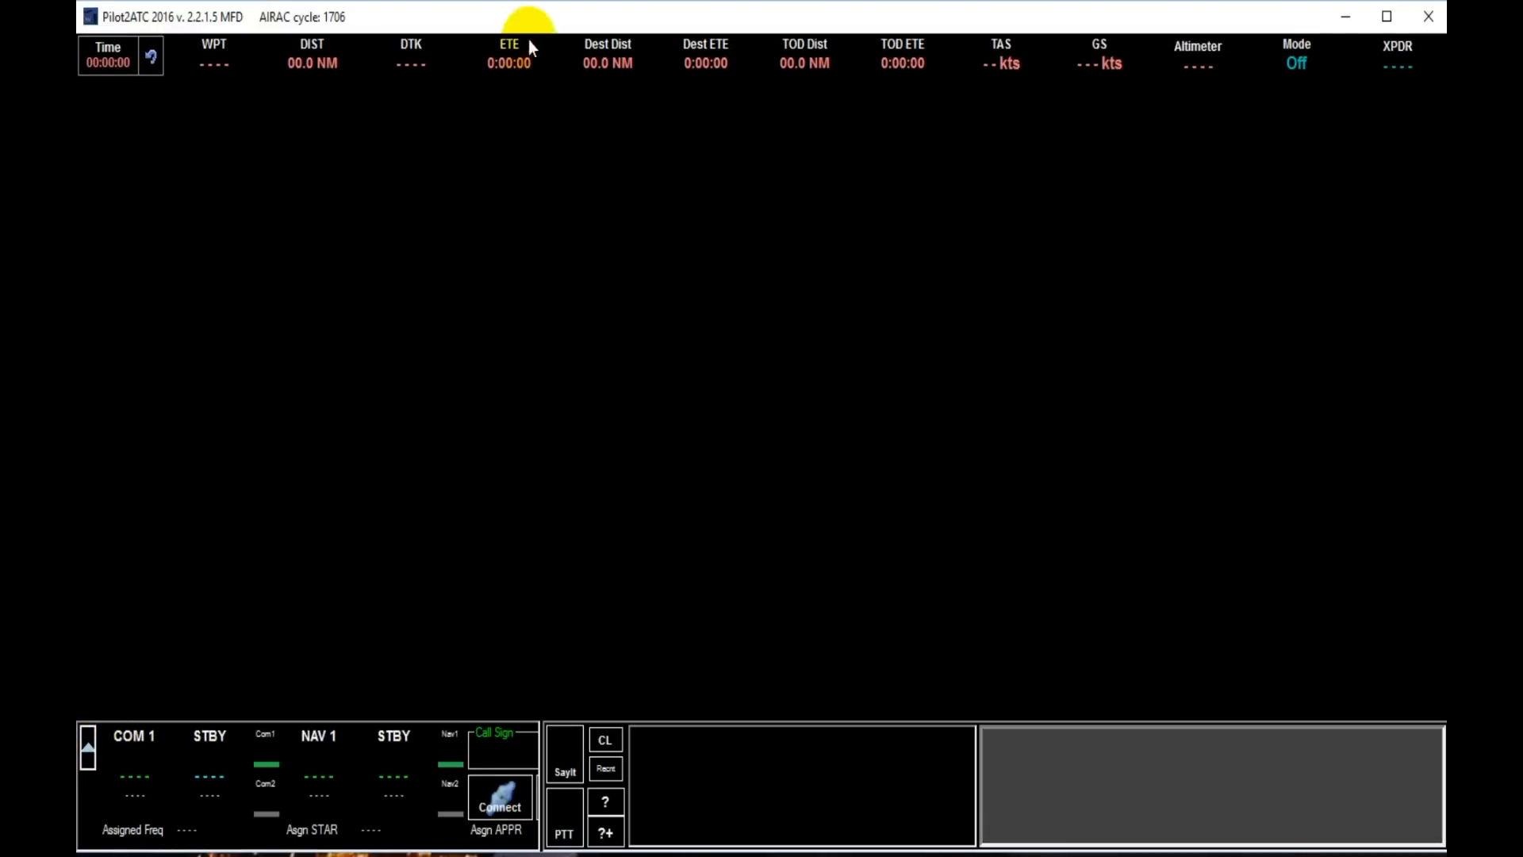
left_click_drag(540, 8, 499, 644)
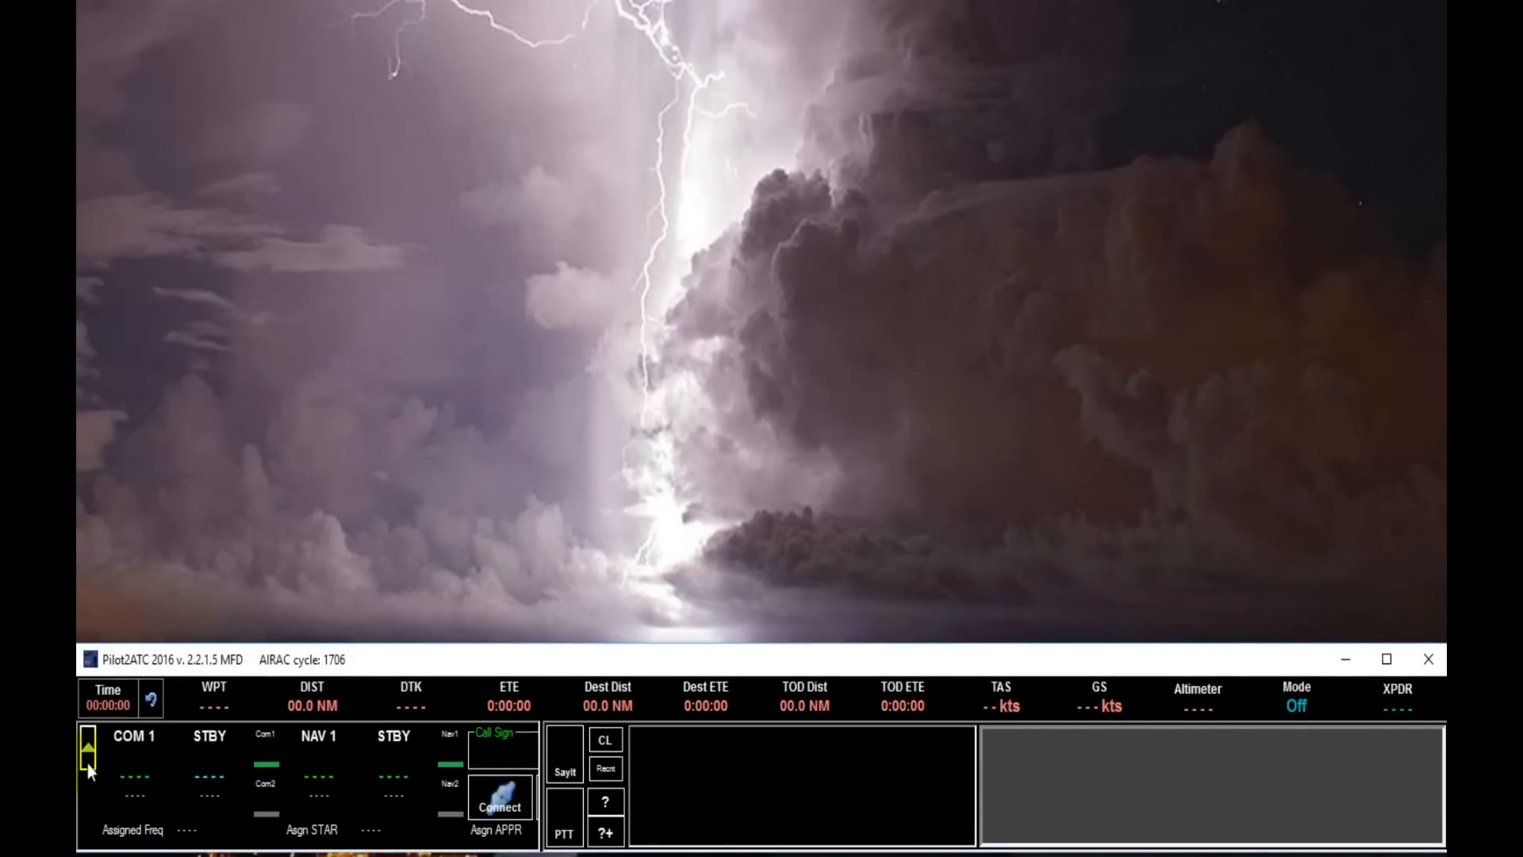
left_click(88, 758)
left_click(88, 758)
left_click(88, 758)
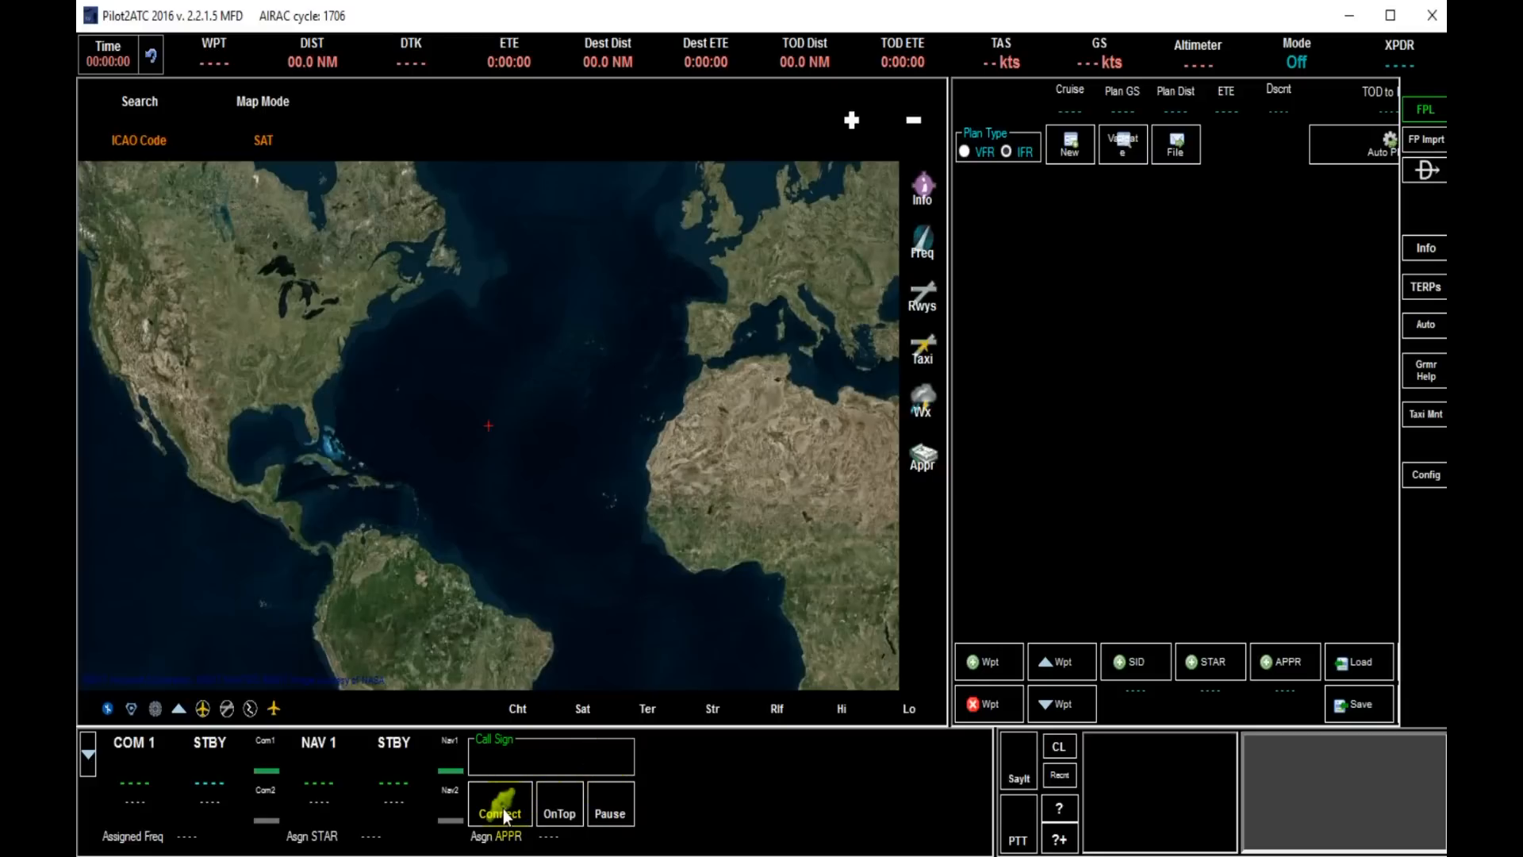
Narrow the radio panel by moving its divider closer to the call sign area, widening the message area
left_click(569, 814)
left_click_drag(996, 782, 822, 783)
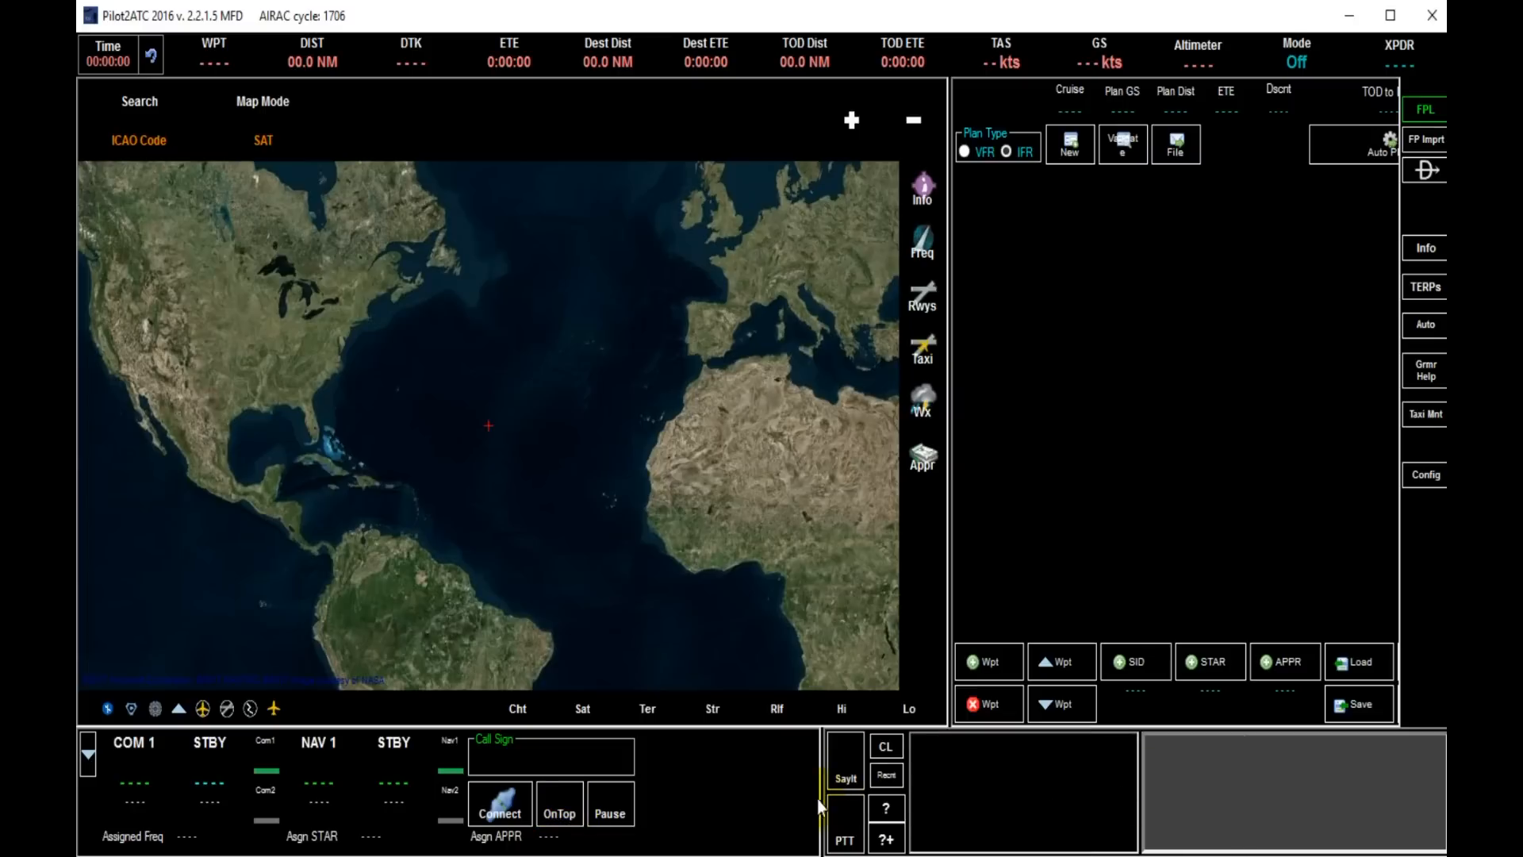
left_click_drag(822, 801, 797, 805)
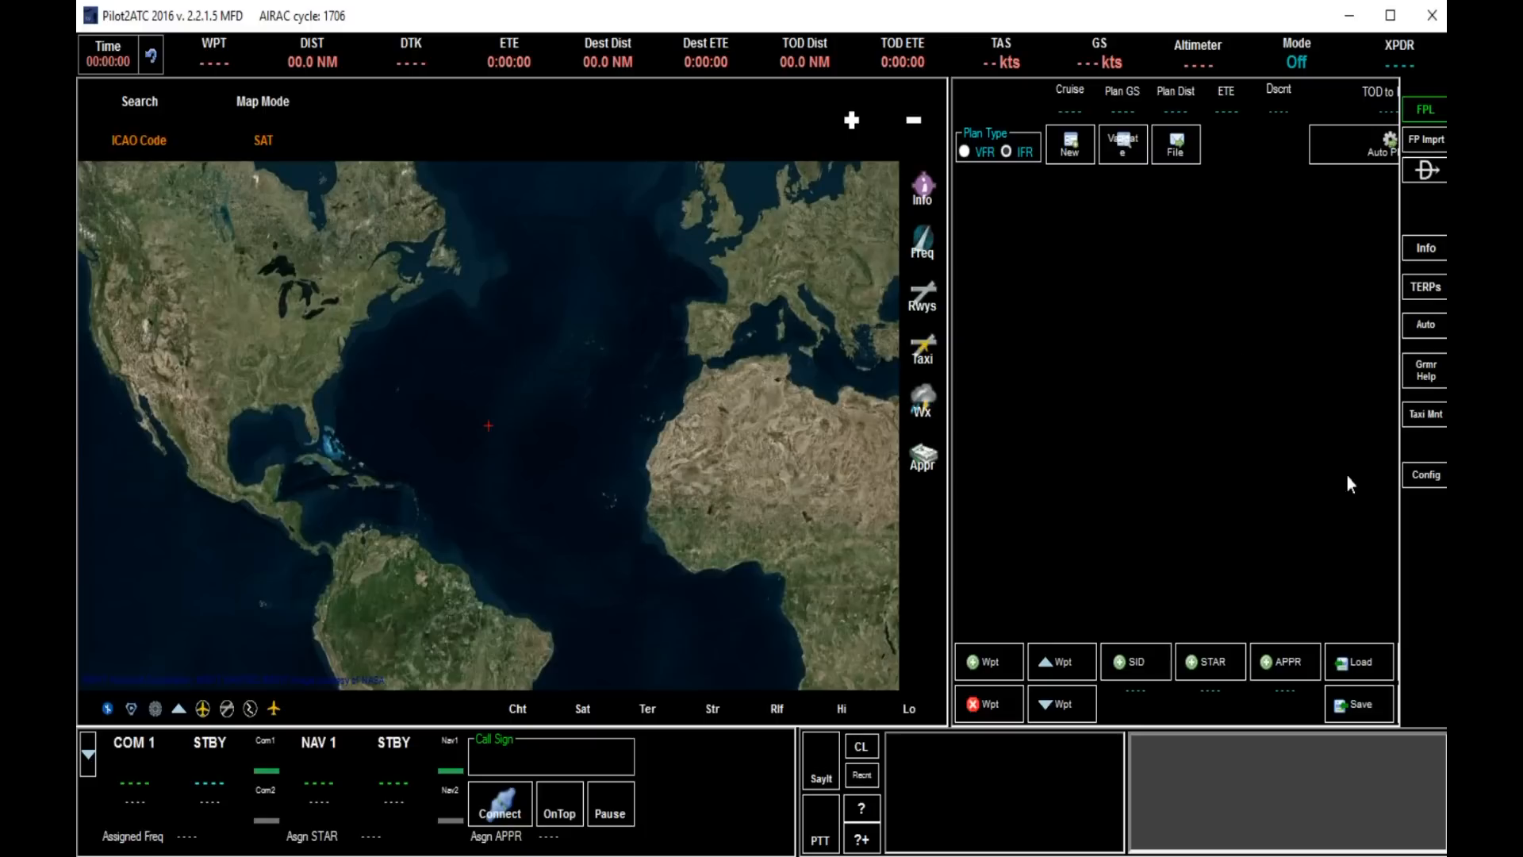
Open the P2A configuration window on the general Pilot2ATC setup options
left_click(1423, 479)
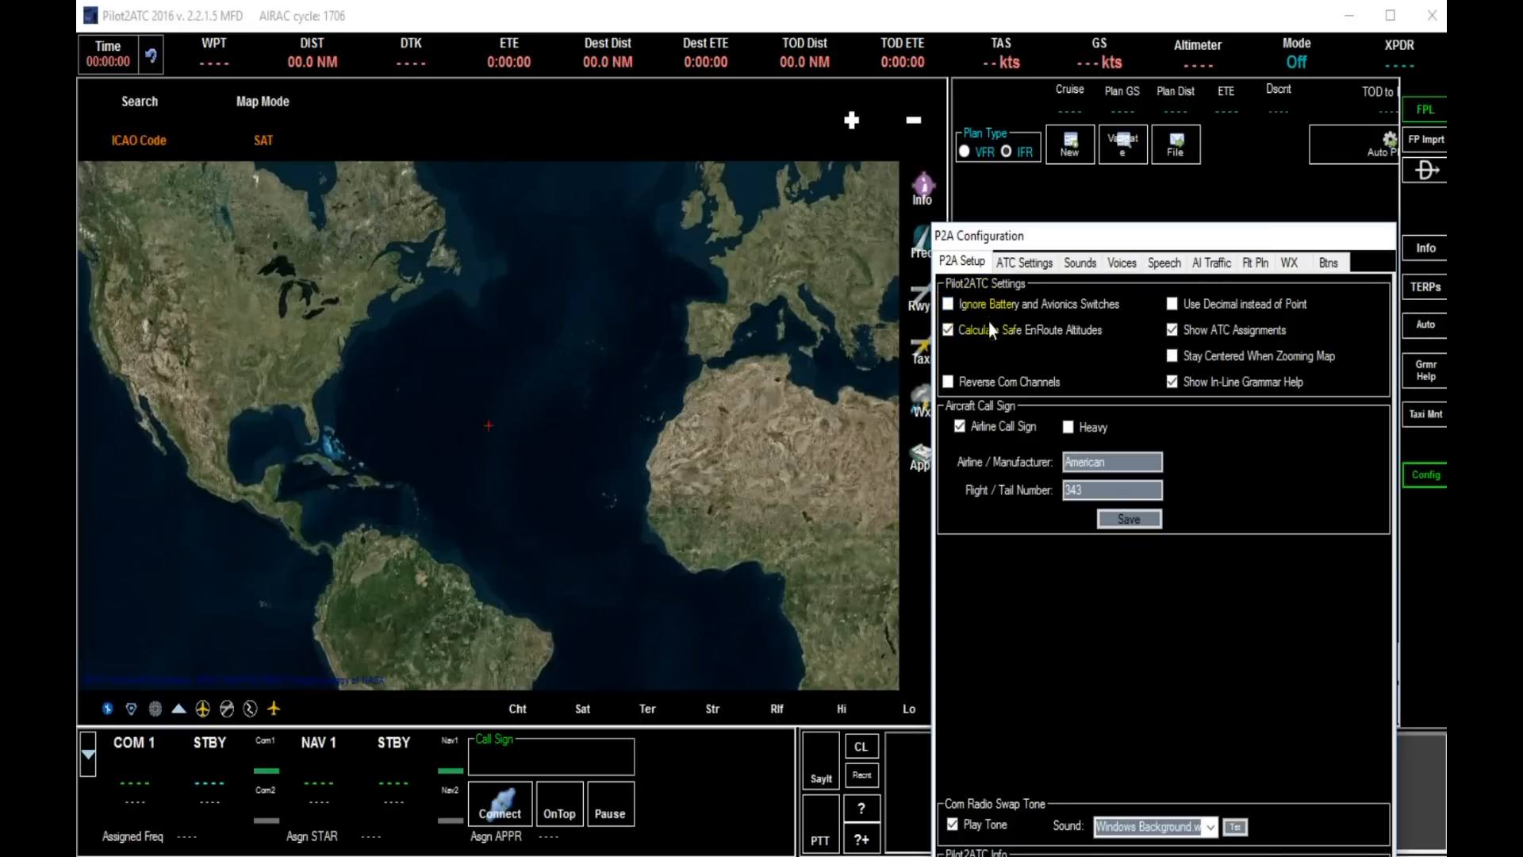
left_click(808, 676)
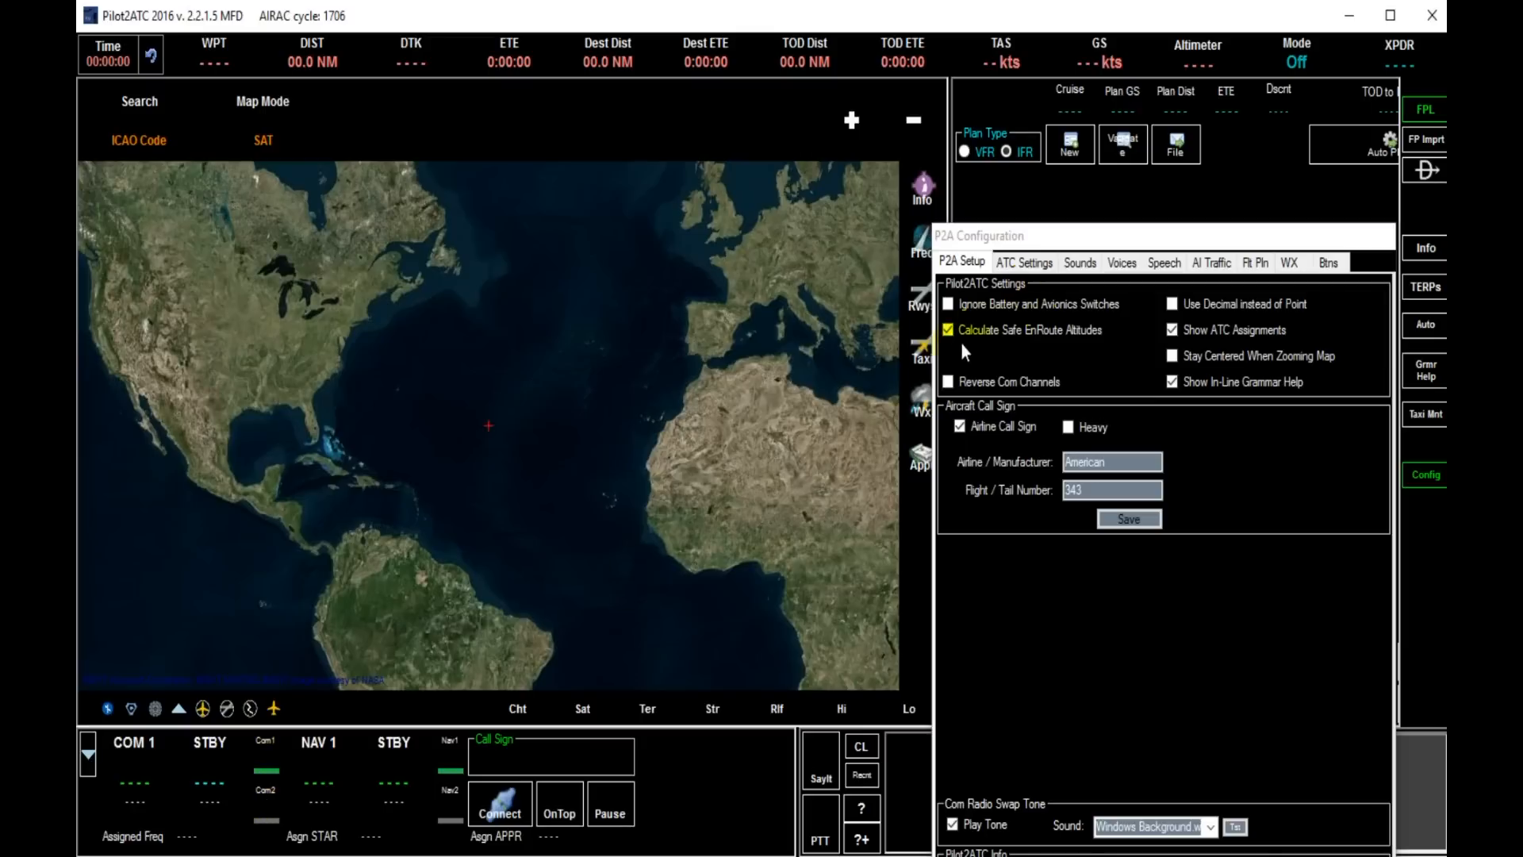
left_click(1173, 305)
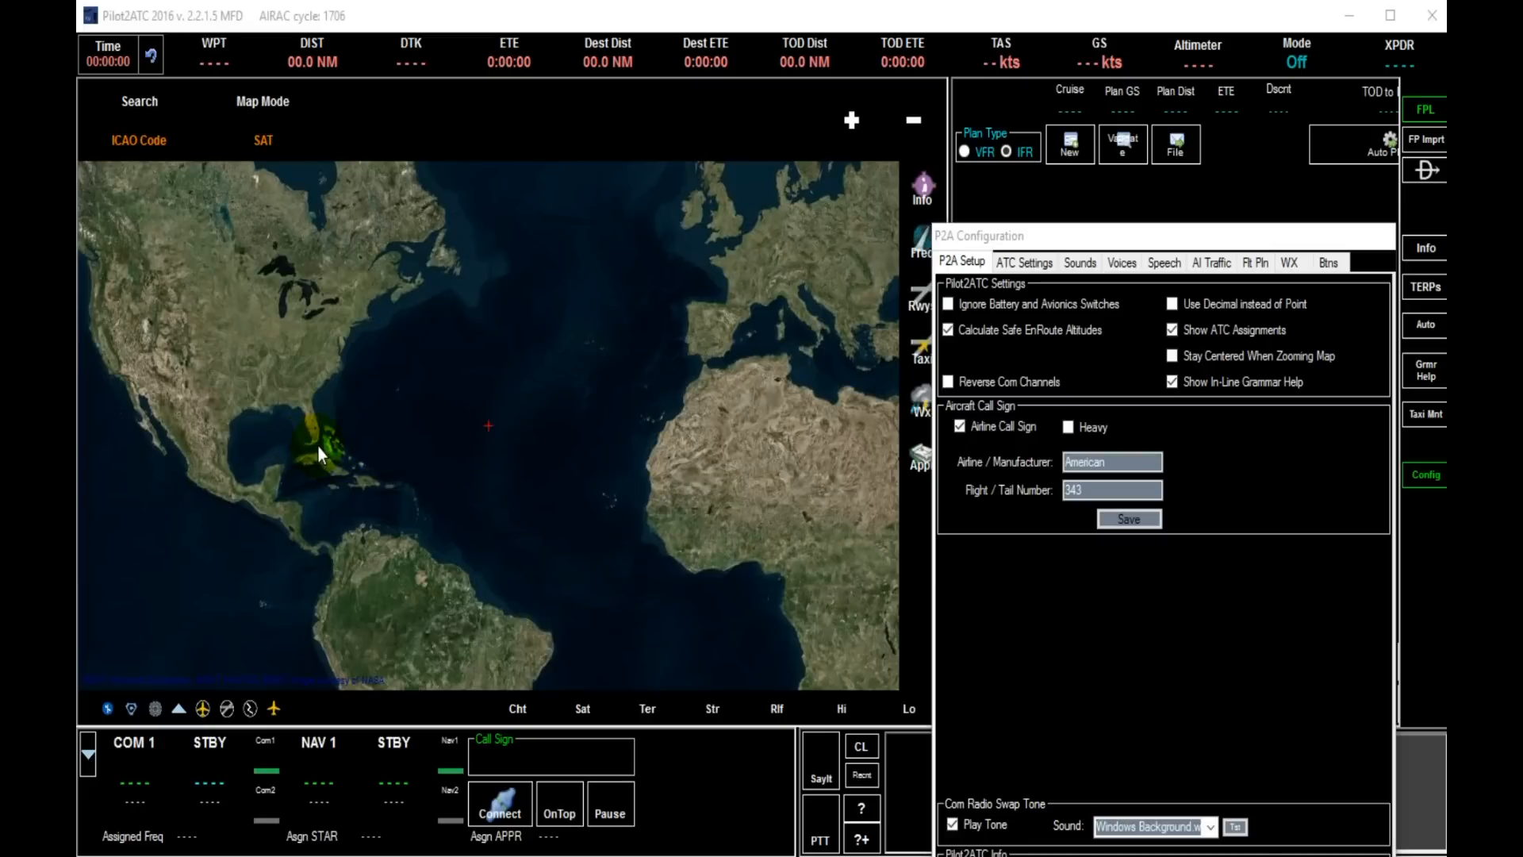
Zoom the map in on southern Florida and back out to test recentering with Stay Centered When Zooming Map disabled
double_click(317, 445)
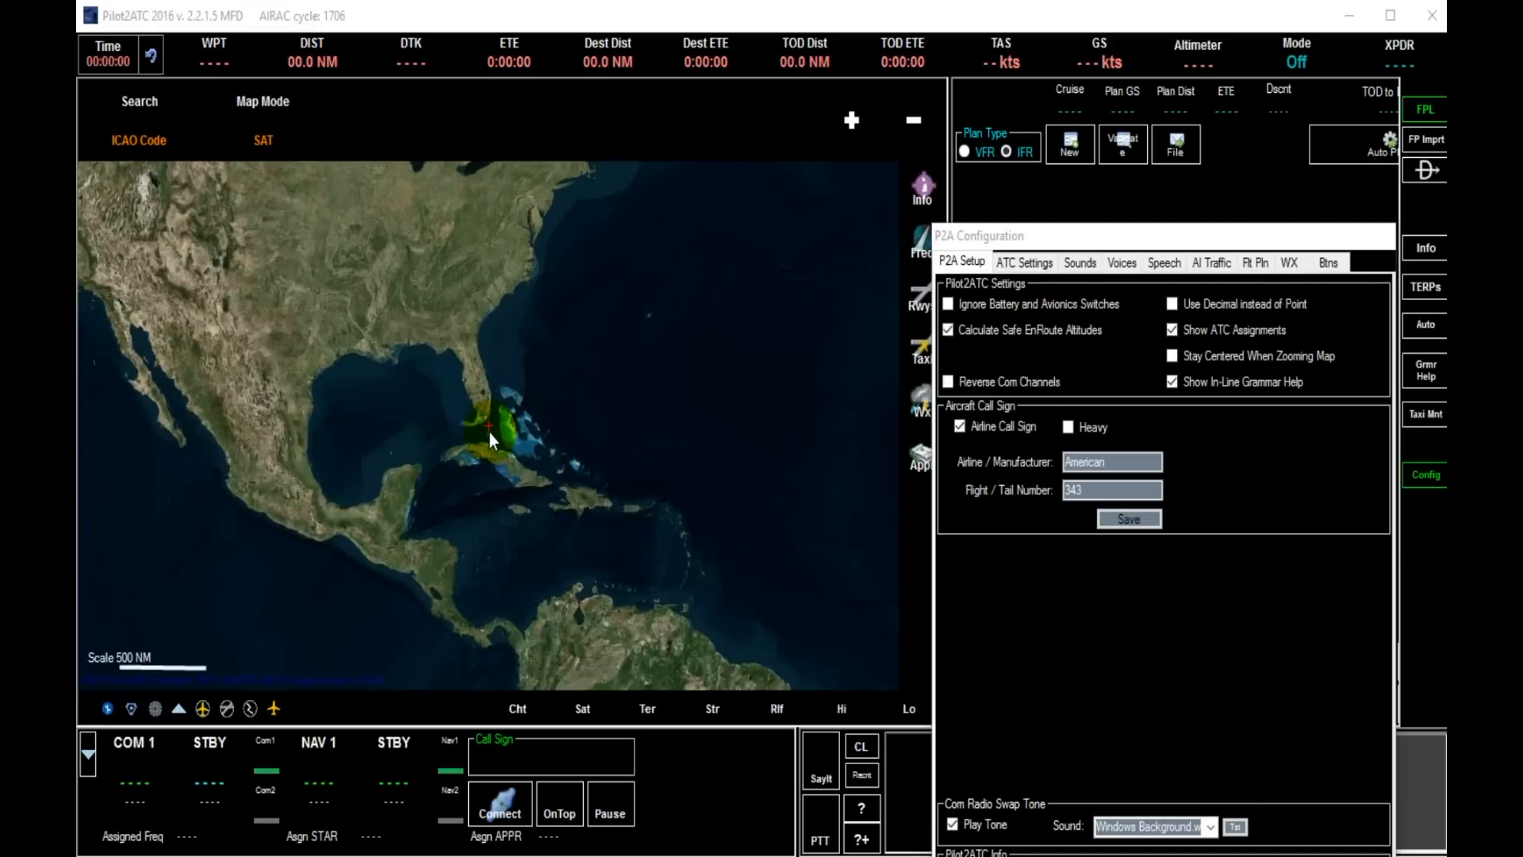
scroll(484, 436, "down", 1)
left_click_drag(465, 417, 306, 434)
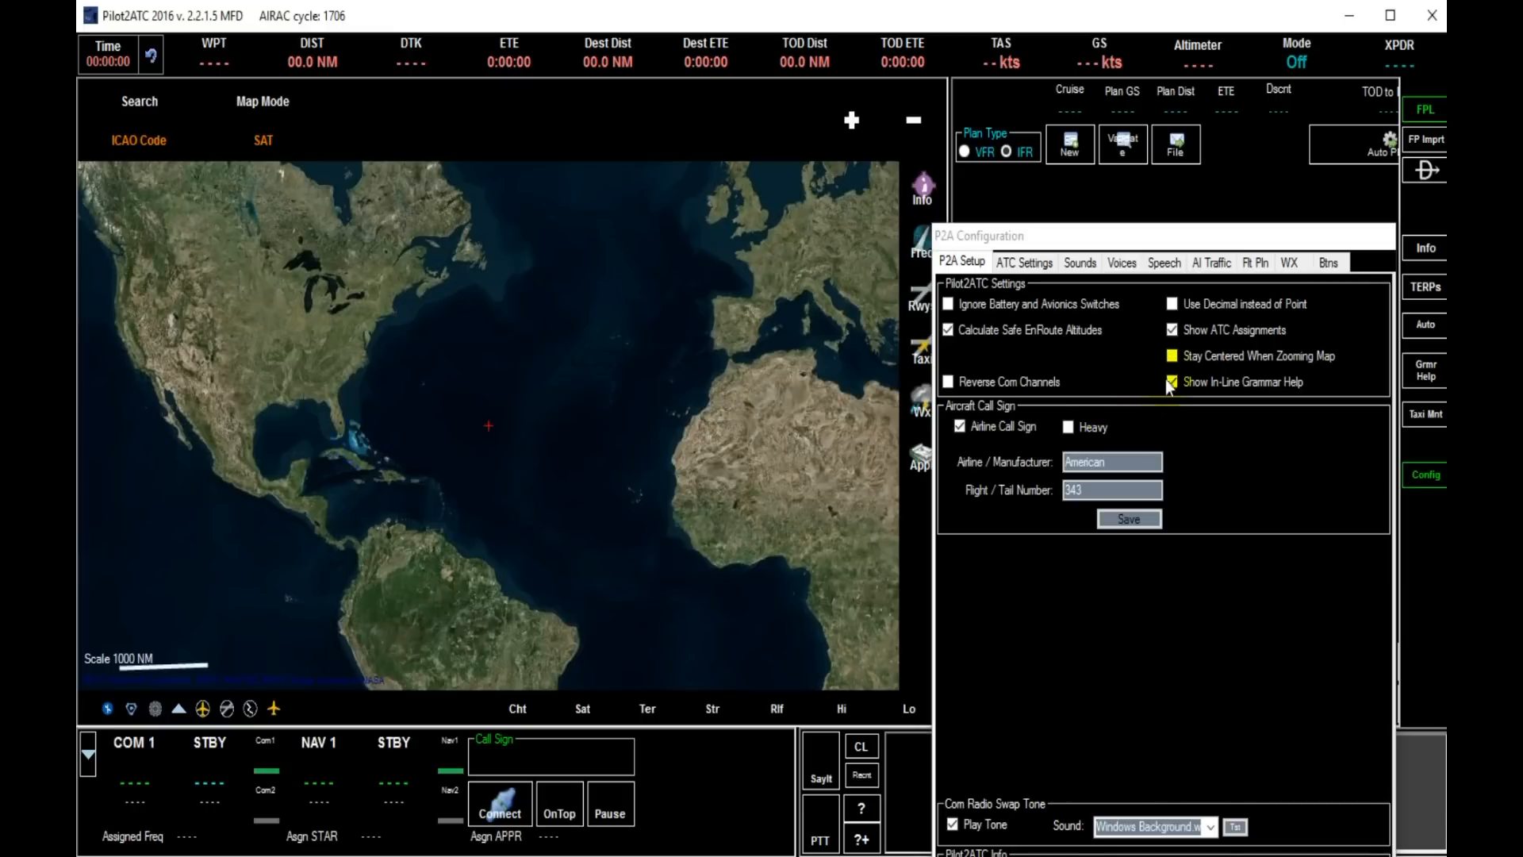
Try the Stay Centered When Zooming Map option by zooming the map in and out, and disable it again
left_click(1173, 356)
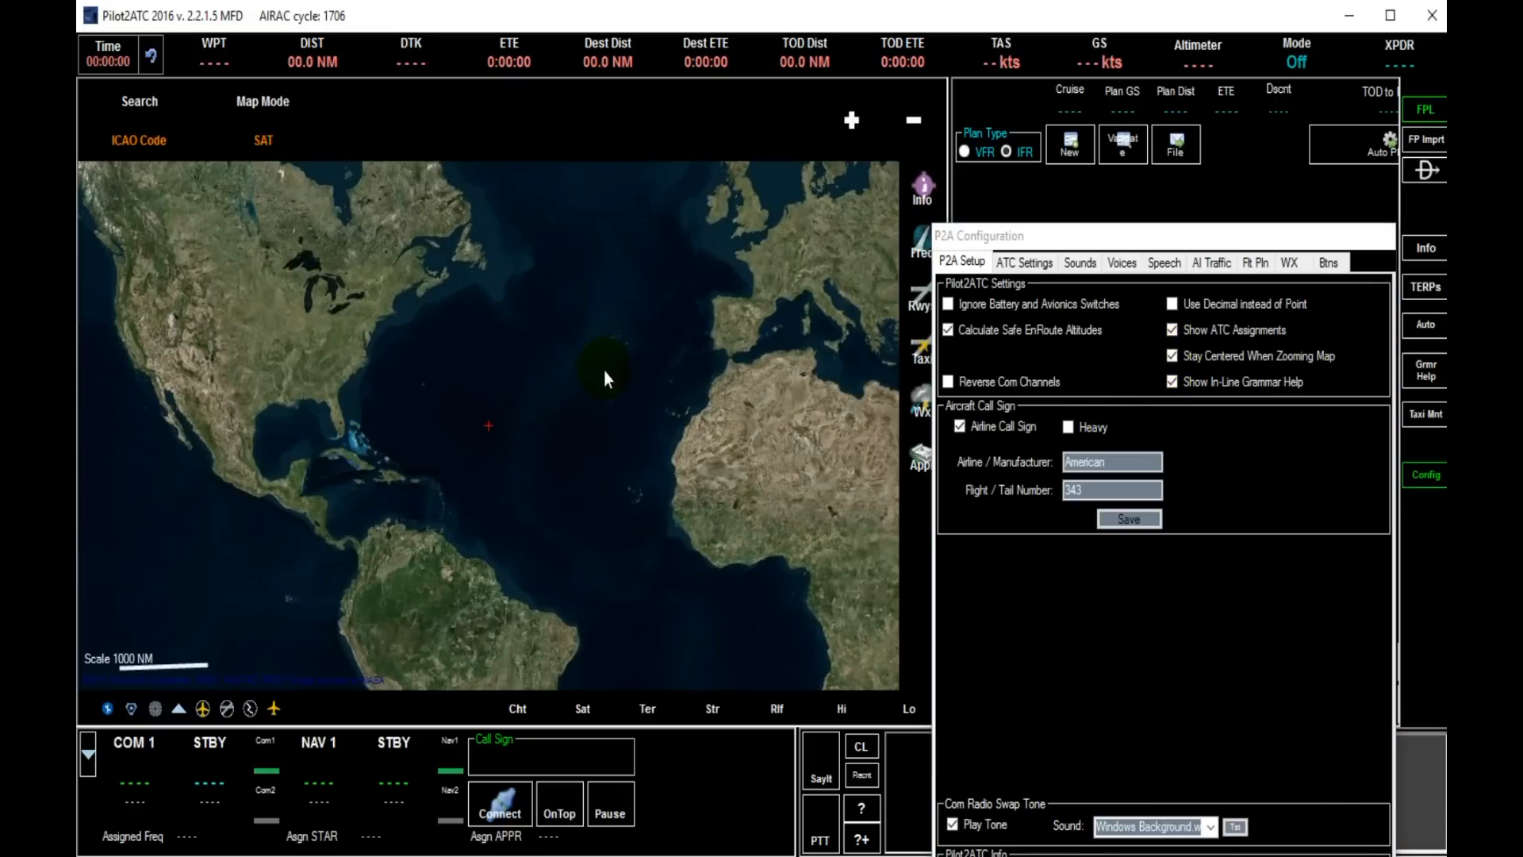
scroll(487, 425, "up", 1)
scroll(488, 425, "up", 1)
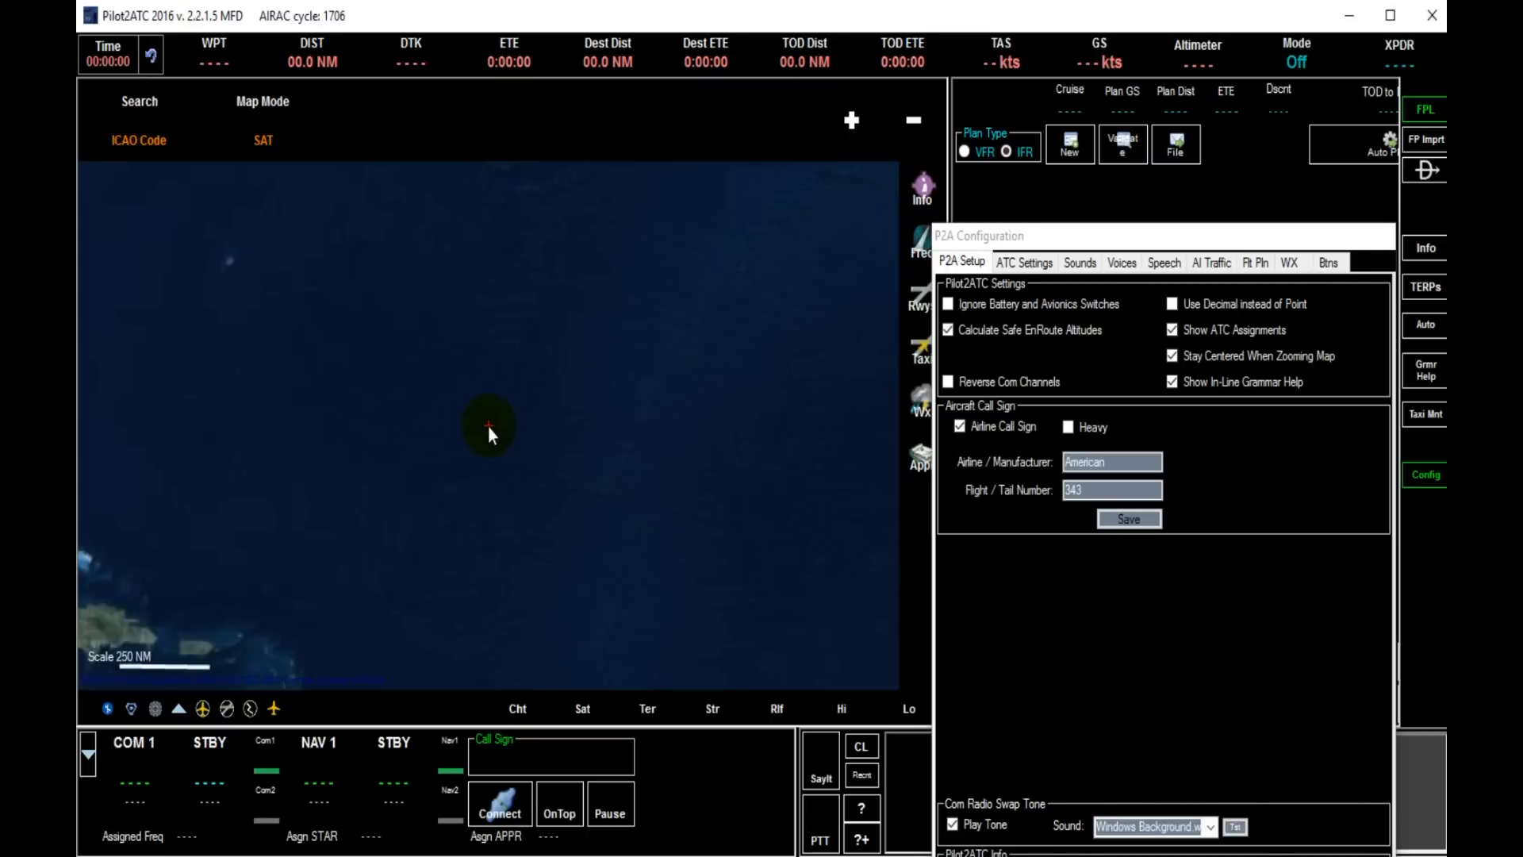
scroll(488, 425, "down", 2)
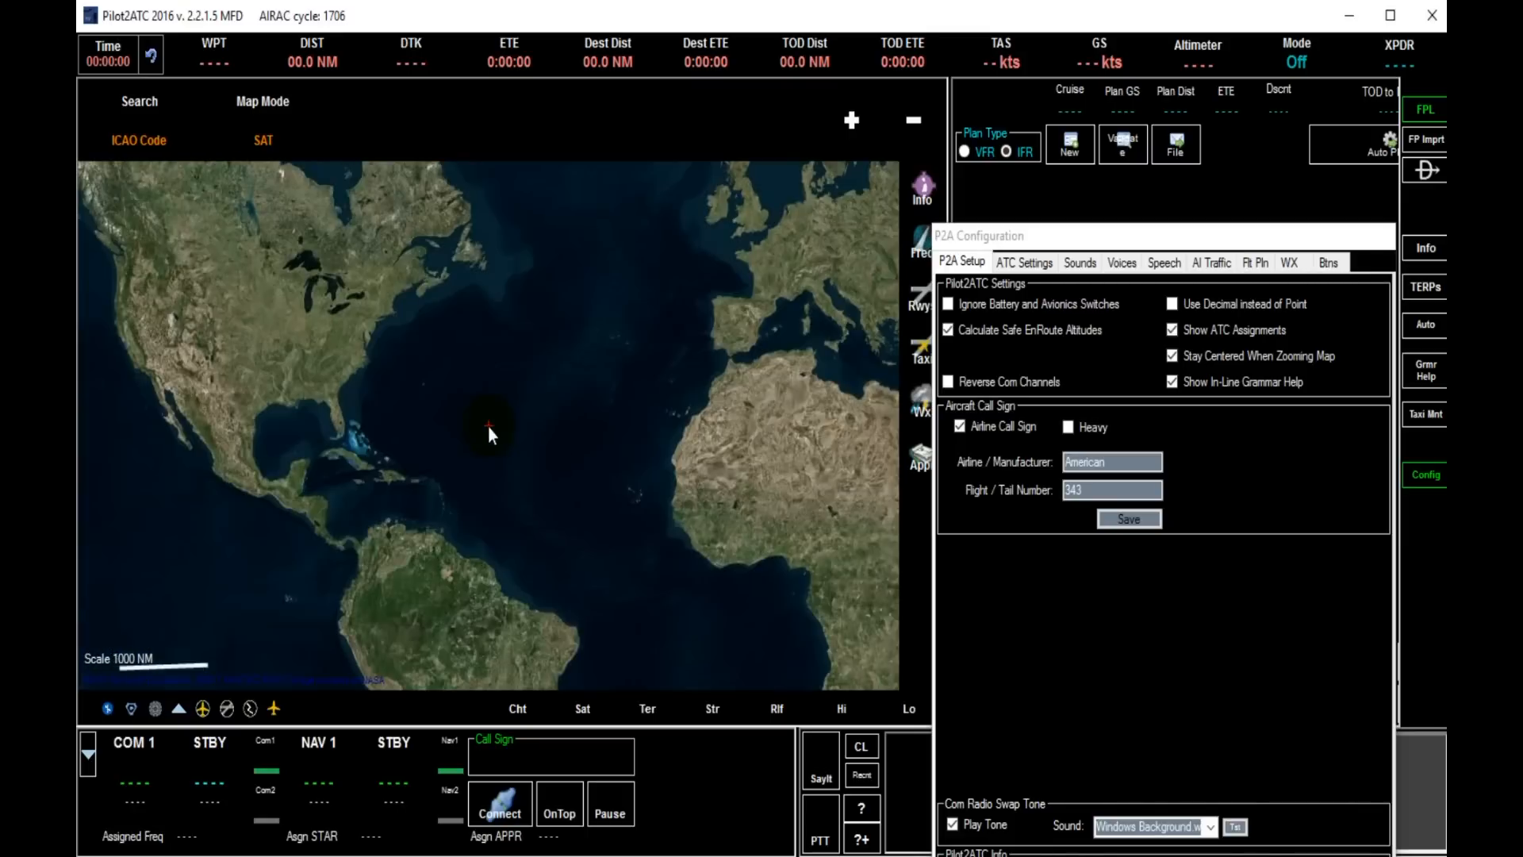
left_click(1173, 384)
left_click(1172, 356)
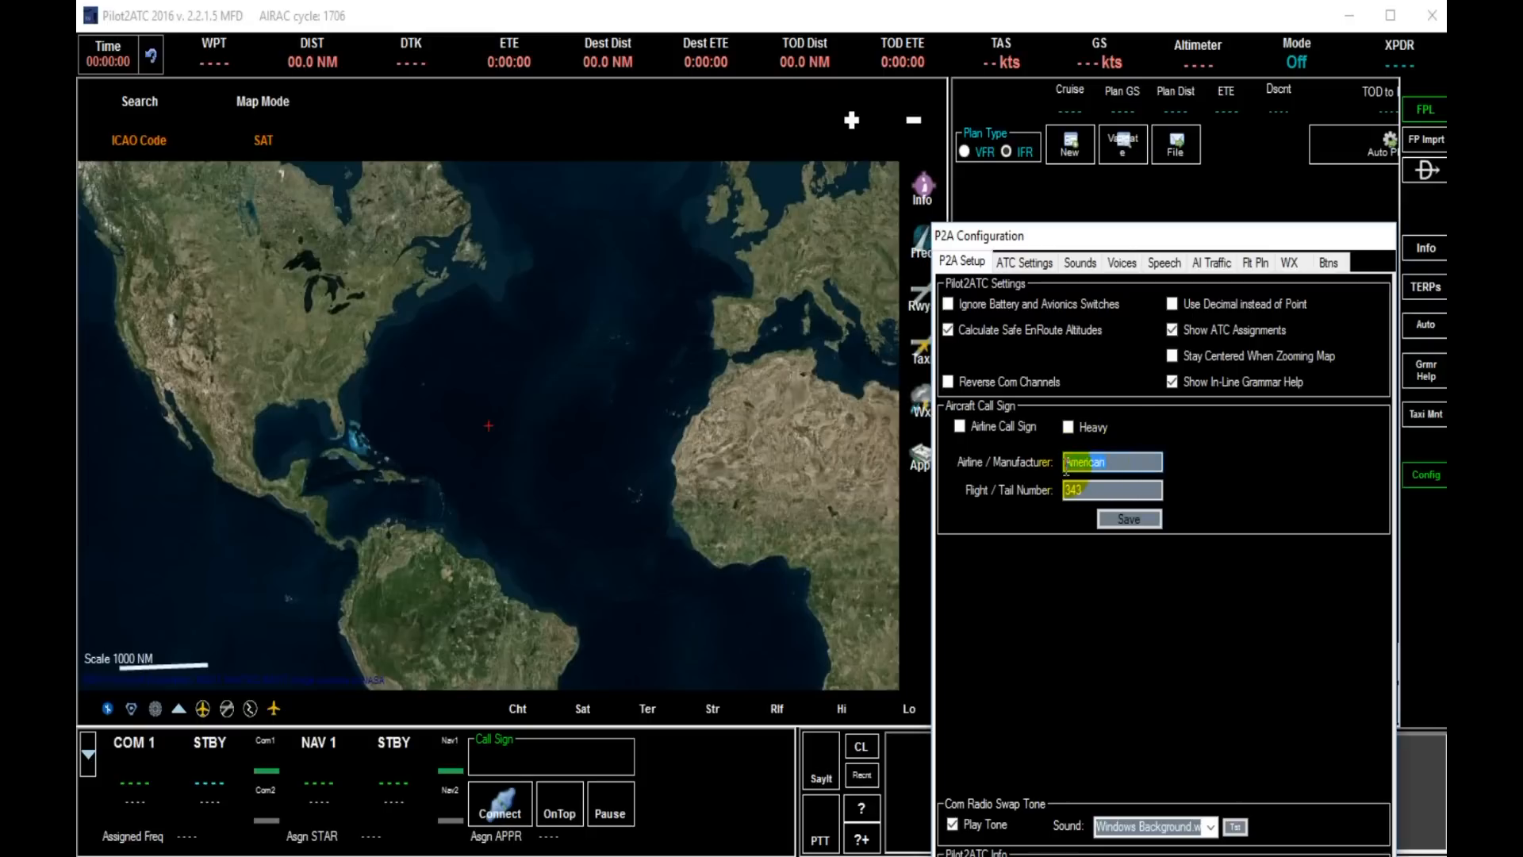
Set a non-airline aircraft call sign with manufacturer Cessna and tail number N341VB
type("Cessna")
left_click_drag(1100, 489, 1058, 489)
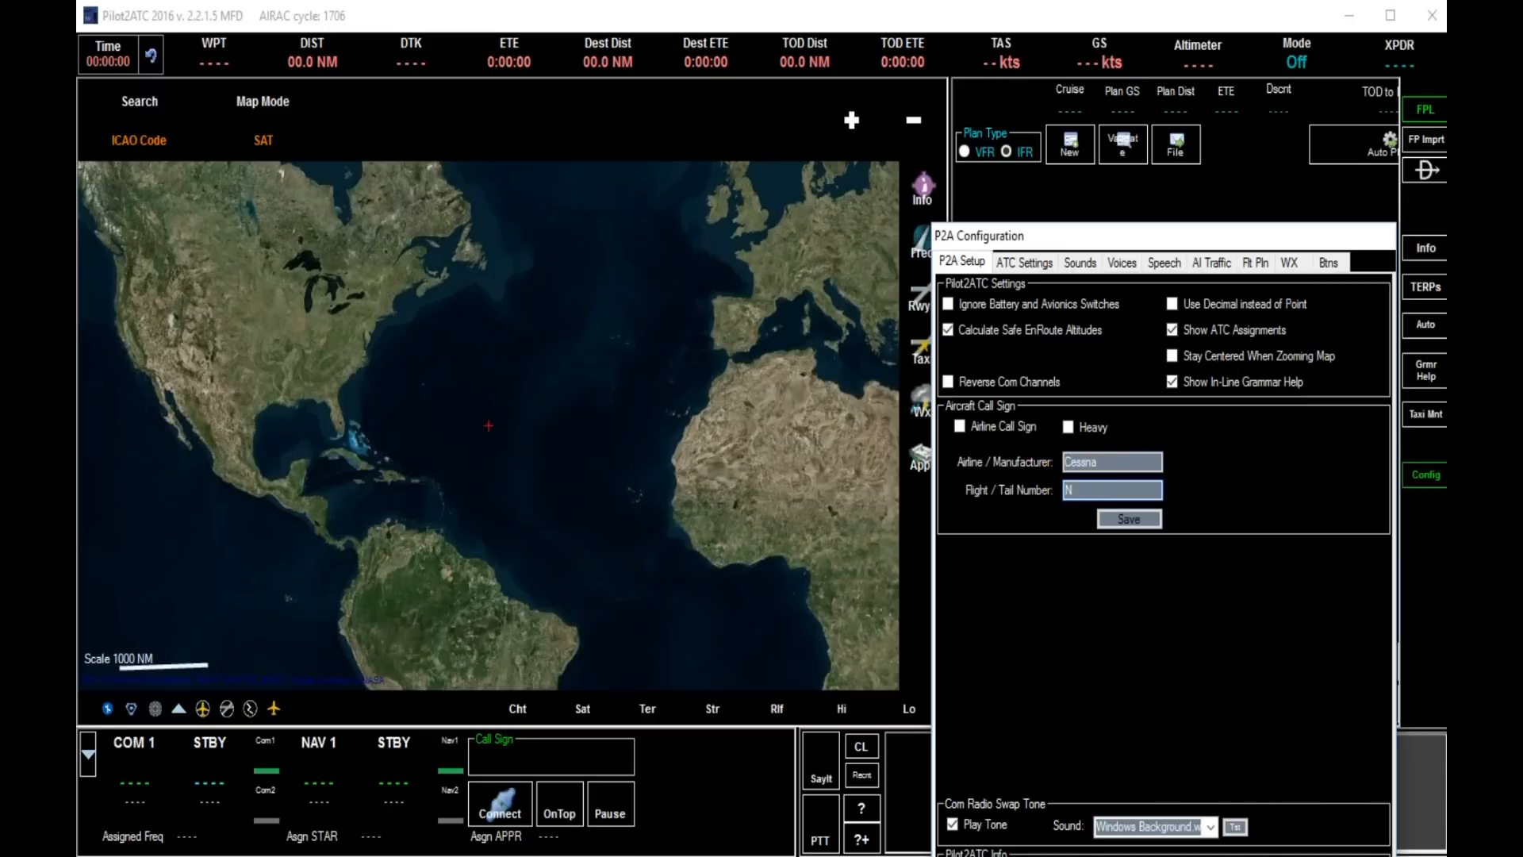
type("N341VB")
Look through the available com radio swap tone sounds and test the Windows Background tone
left_click(1211, 827)
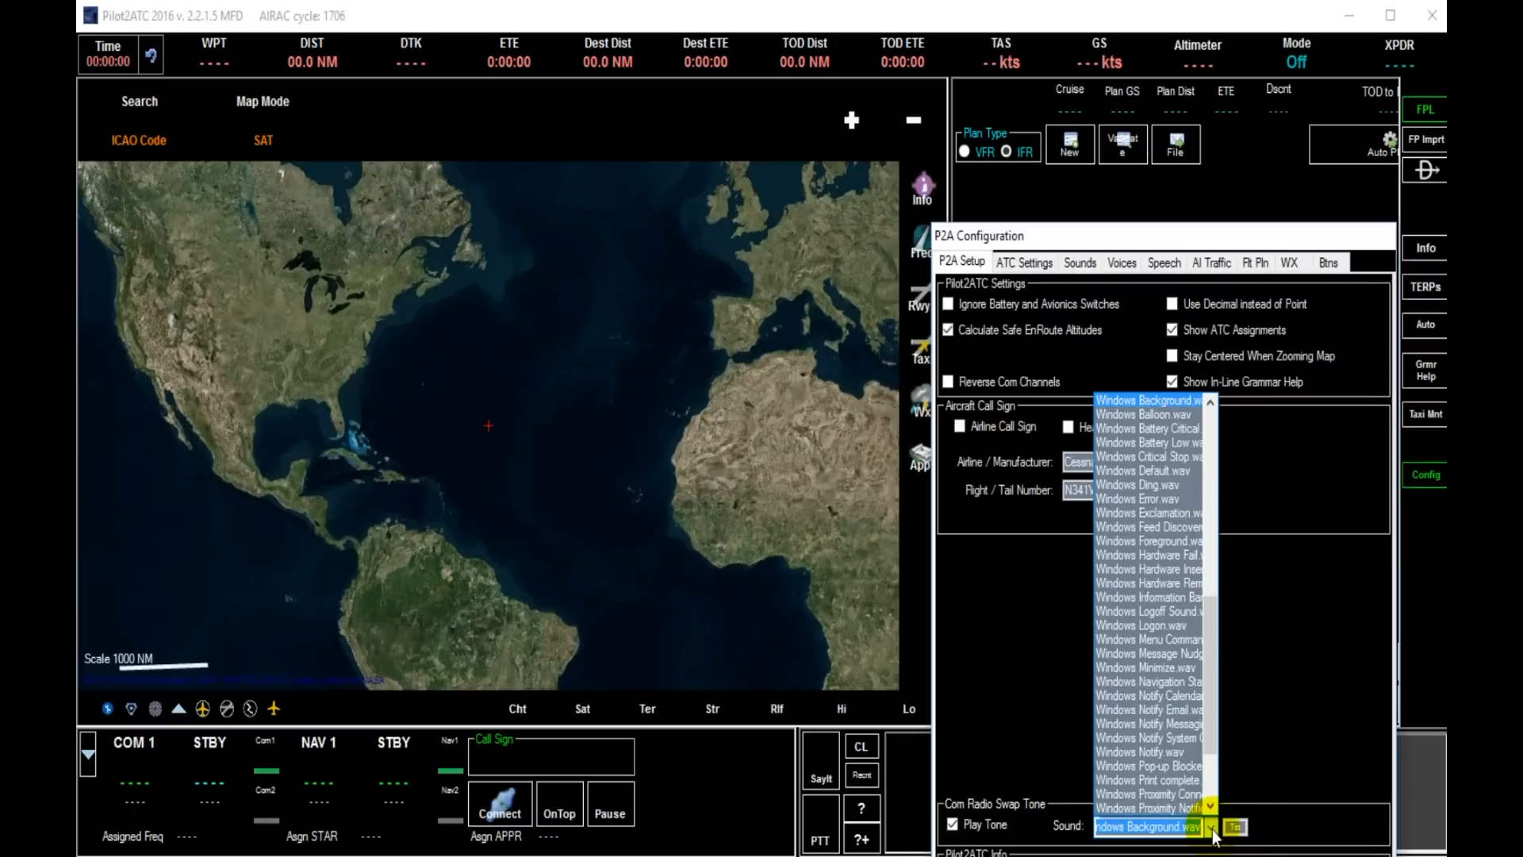
left_click(1212, 831)
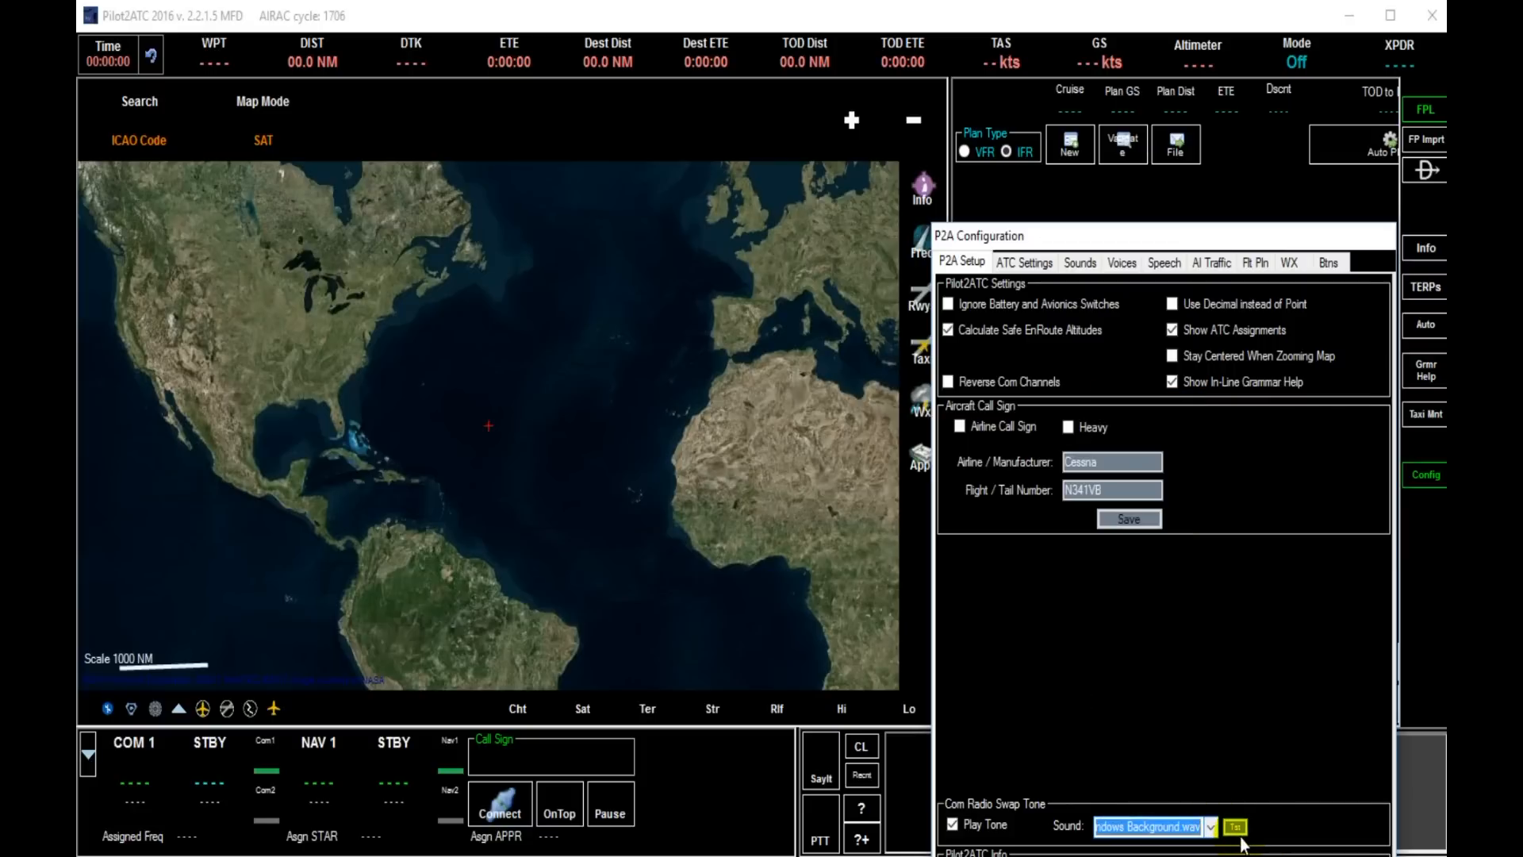
left_click(1240, 832)
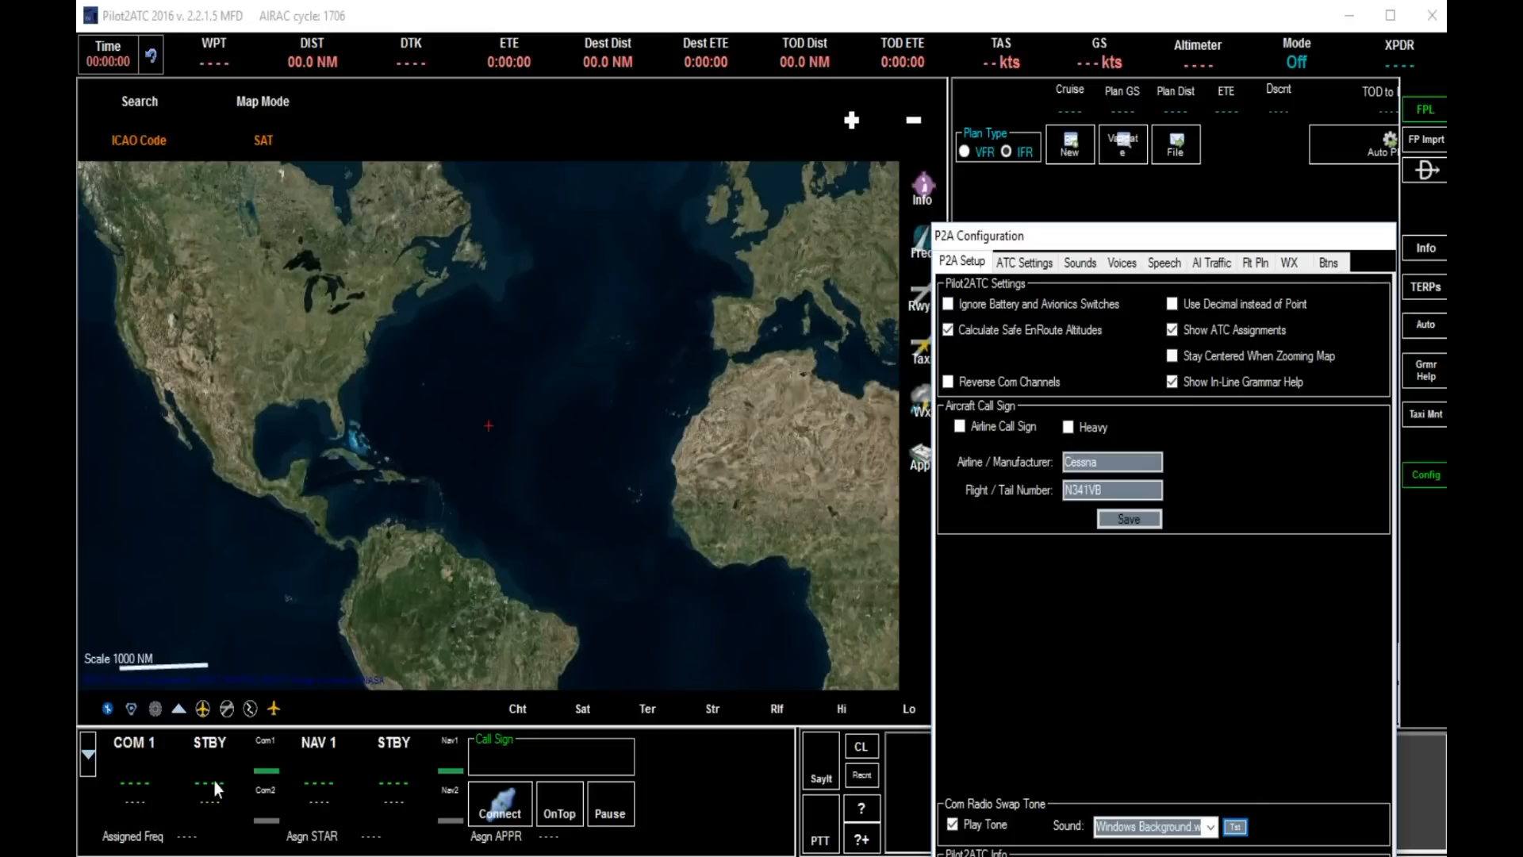
left_click(1236, 833)
Review the ATC settings and the choices offered for Units Type, keeping US
left_click(1021, 265)
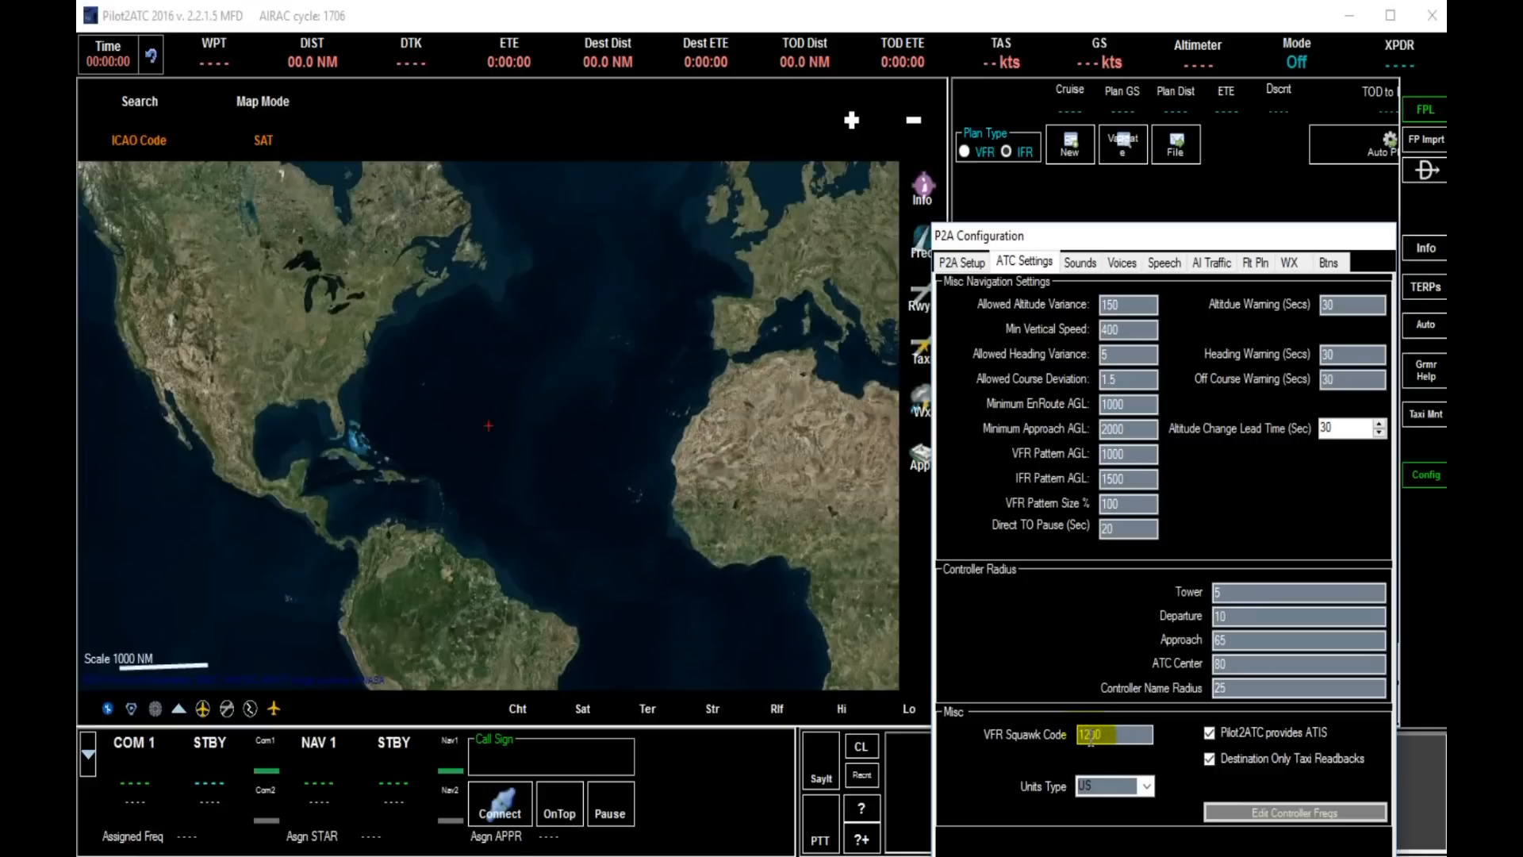
left_click(1147, 786)
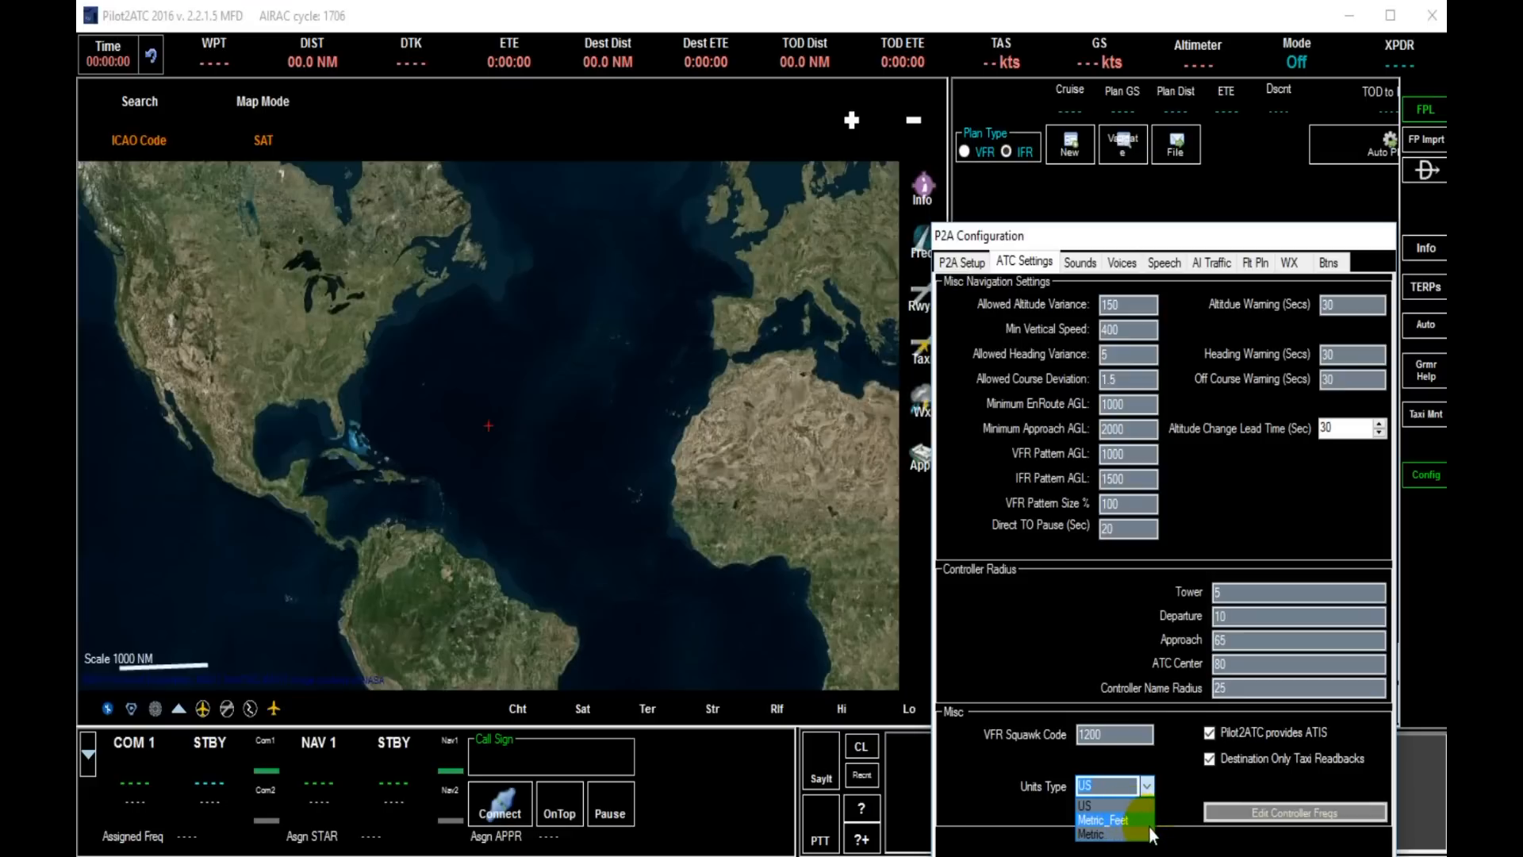
left_click(1147, 787)
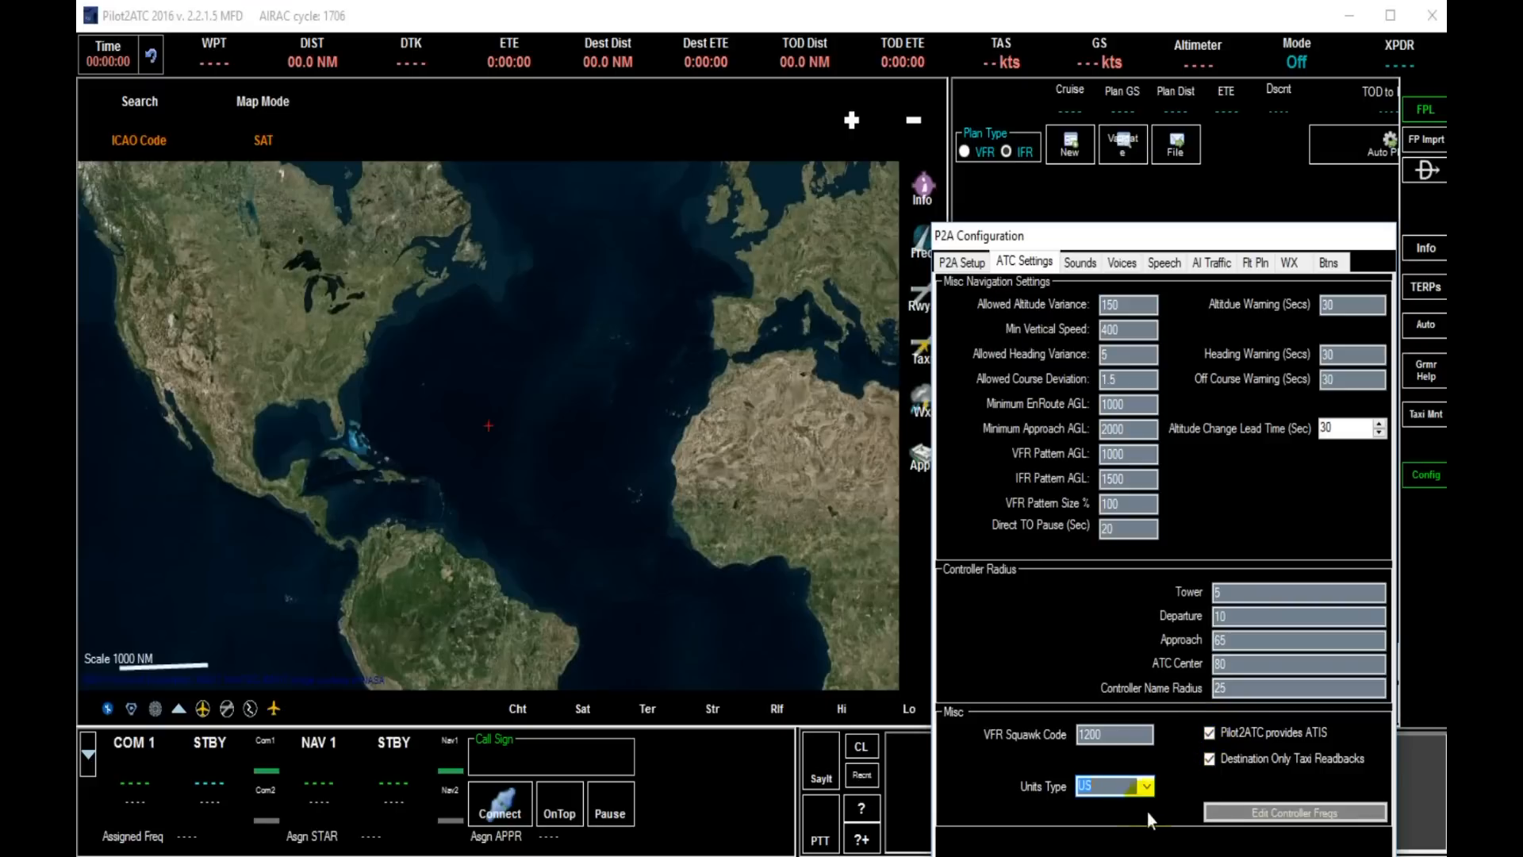
left_click(755, 623)
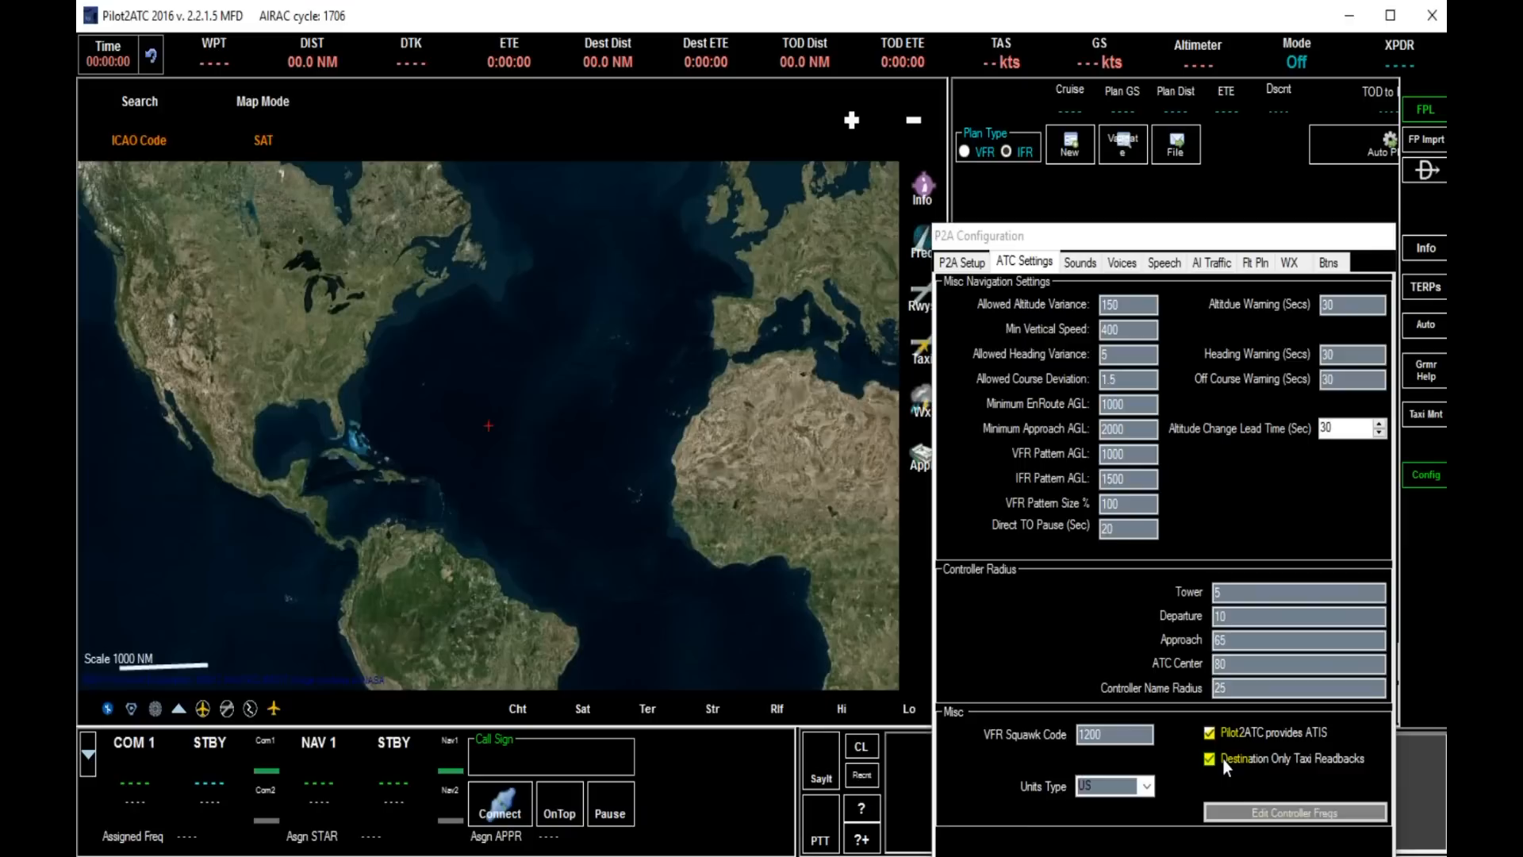
View the controller frequency editor and close it
left_click(1261, 819)
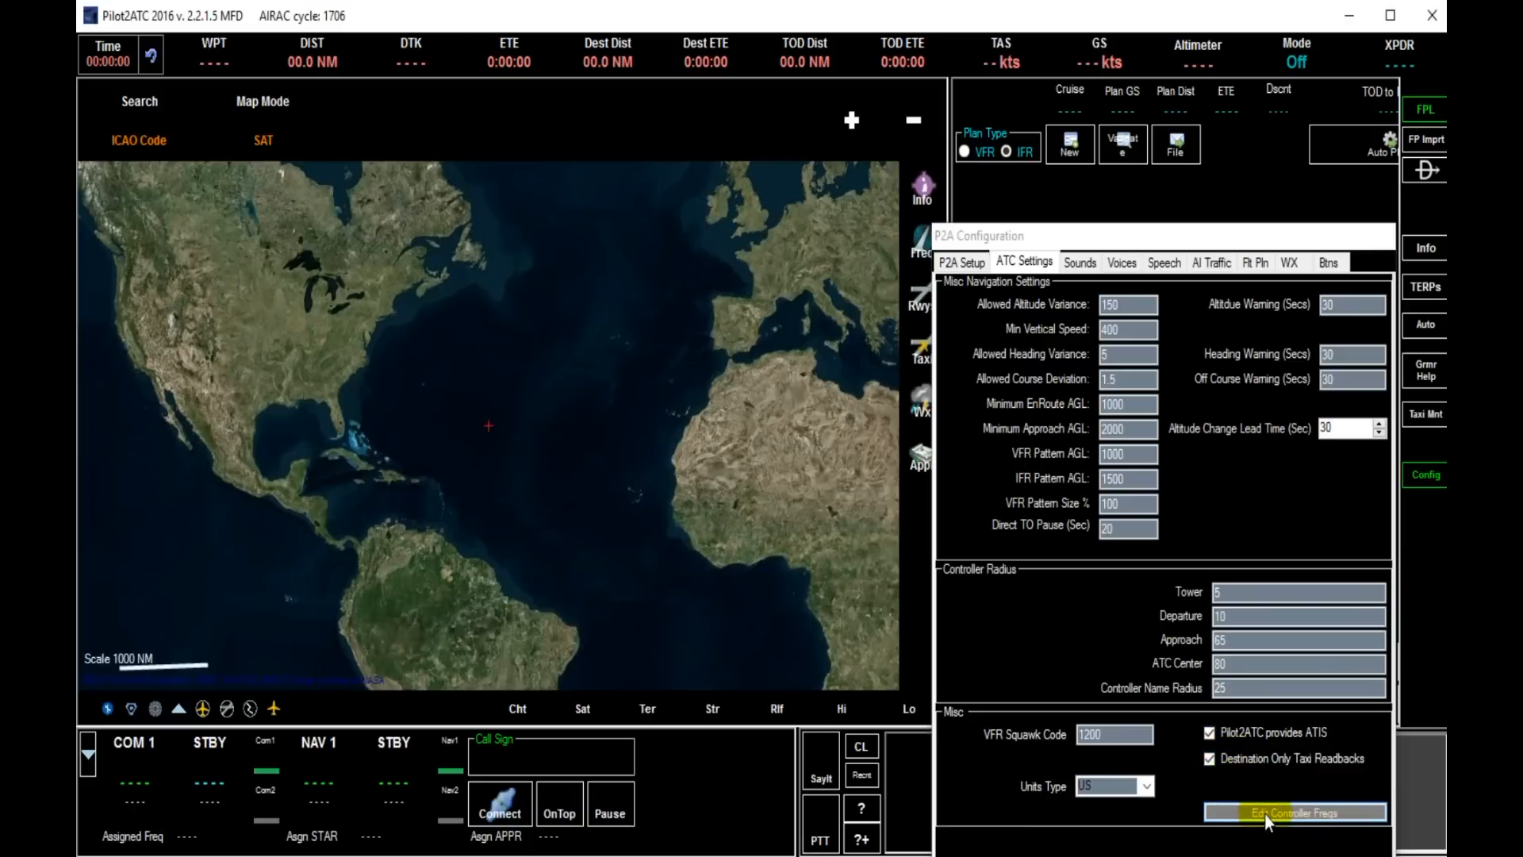
left_click(1265, 813)
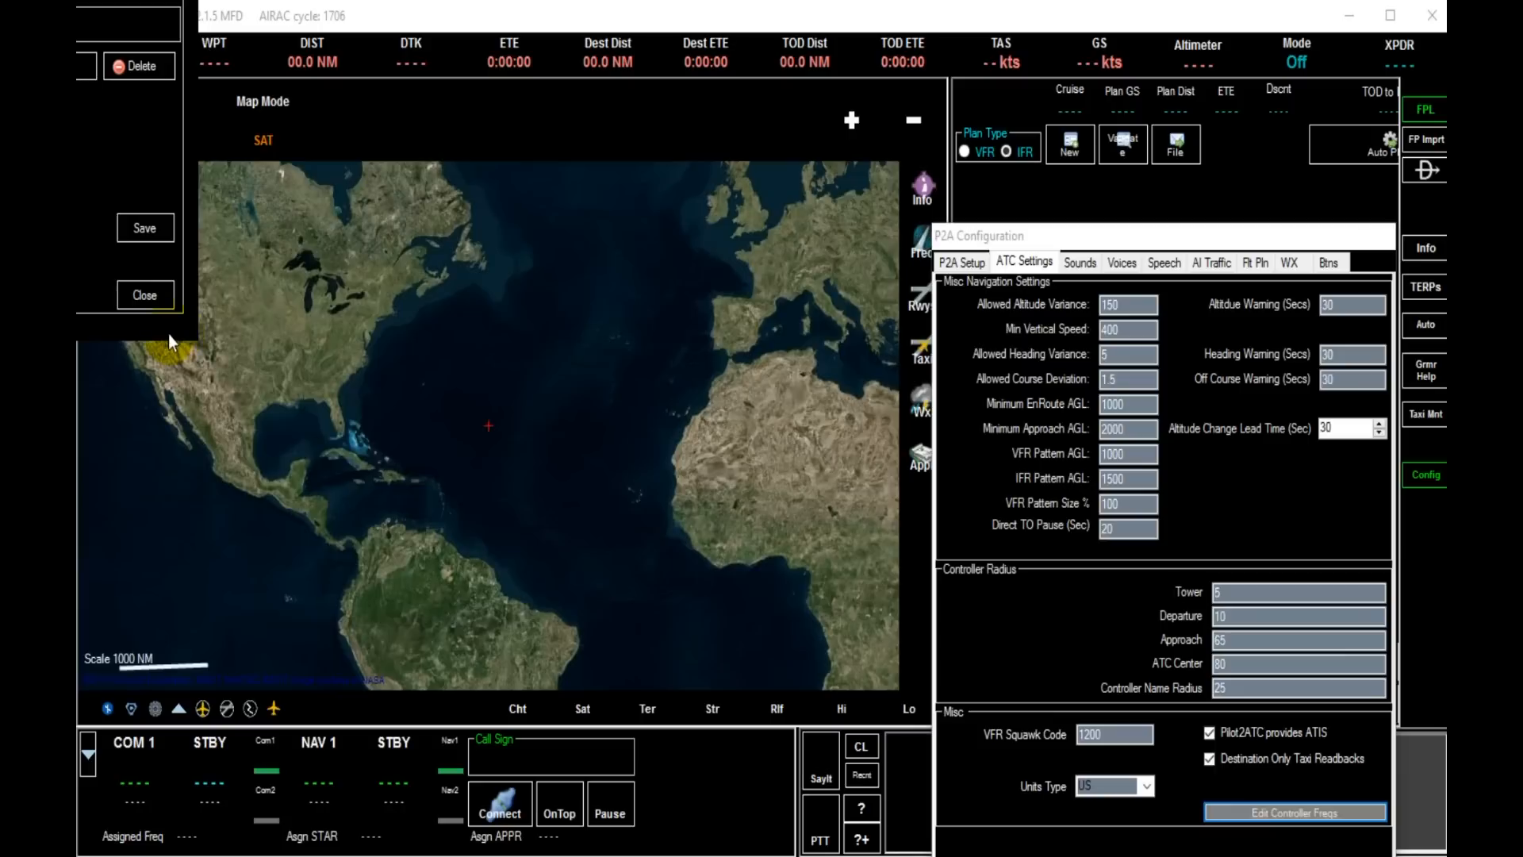
left_click(144, 295)
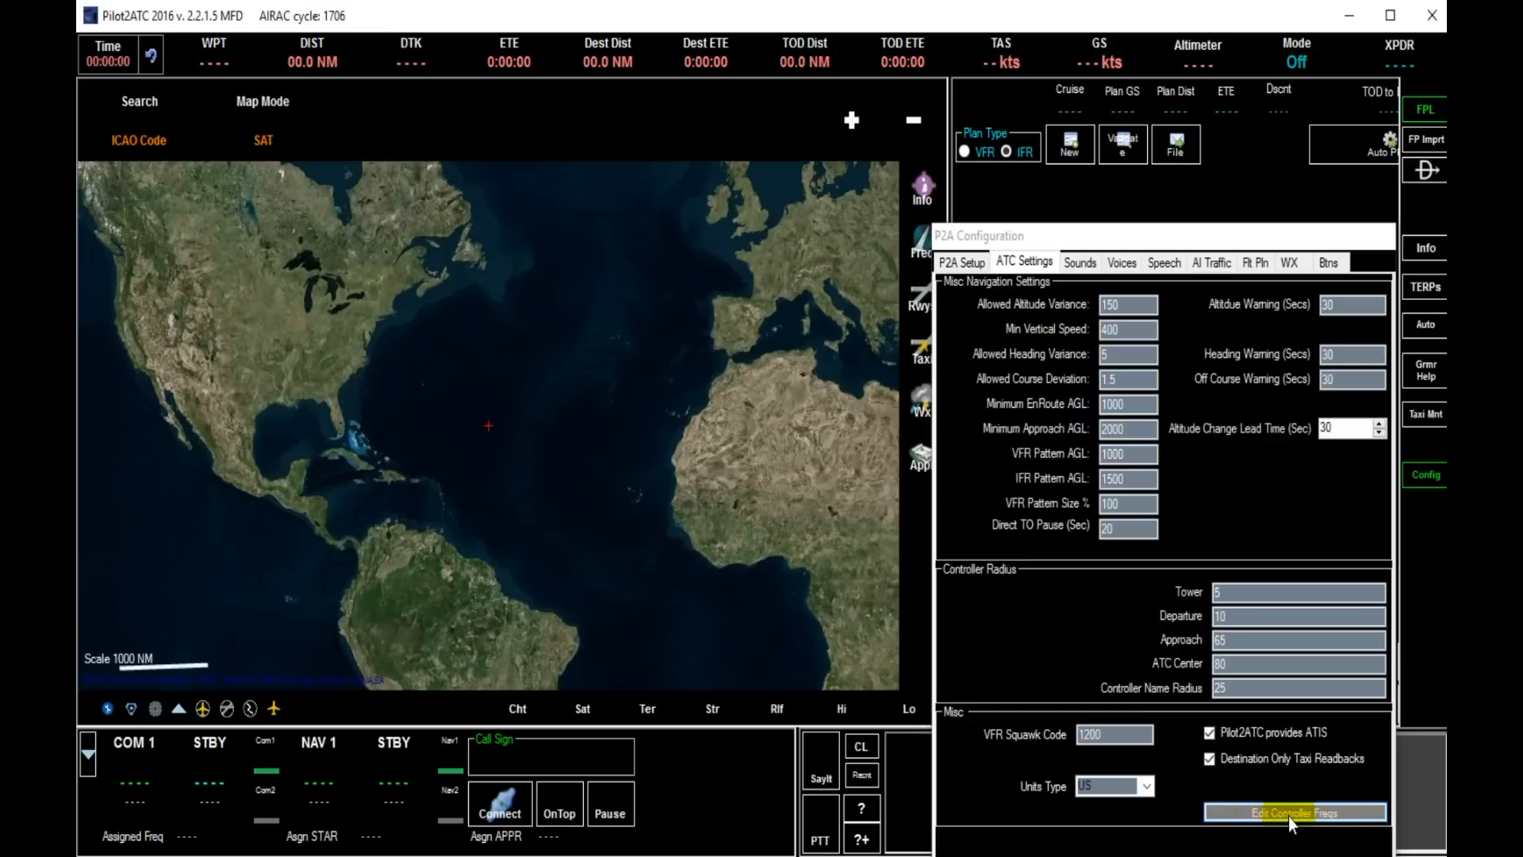
Examine the ATC chatter options and root folder setting in the sound configuration
left_click(1078, 262)
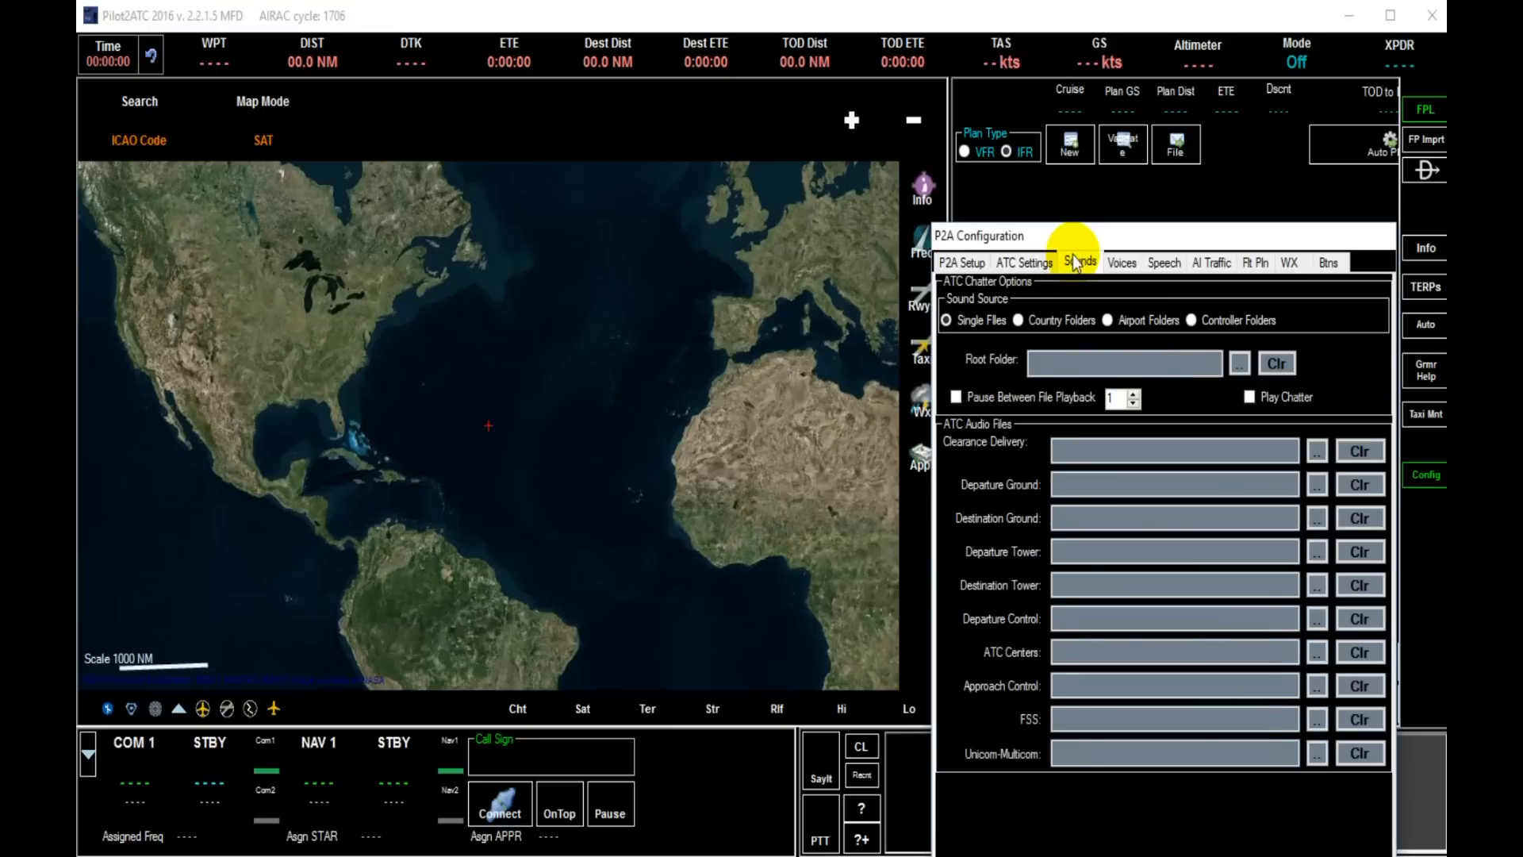
left_click(1052, 363)
Examine the voice assignments and the voices available for Departure Ground
left_click(1116, 261)
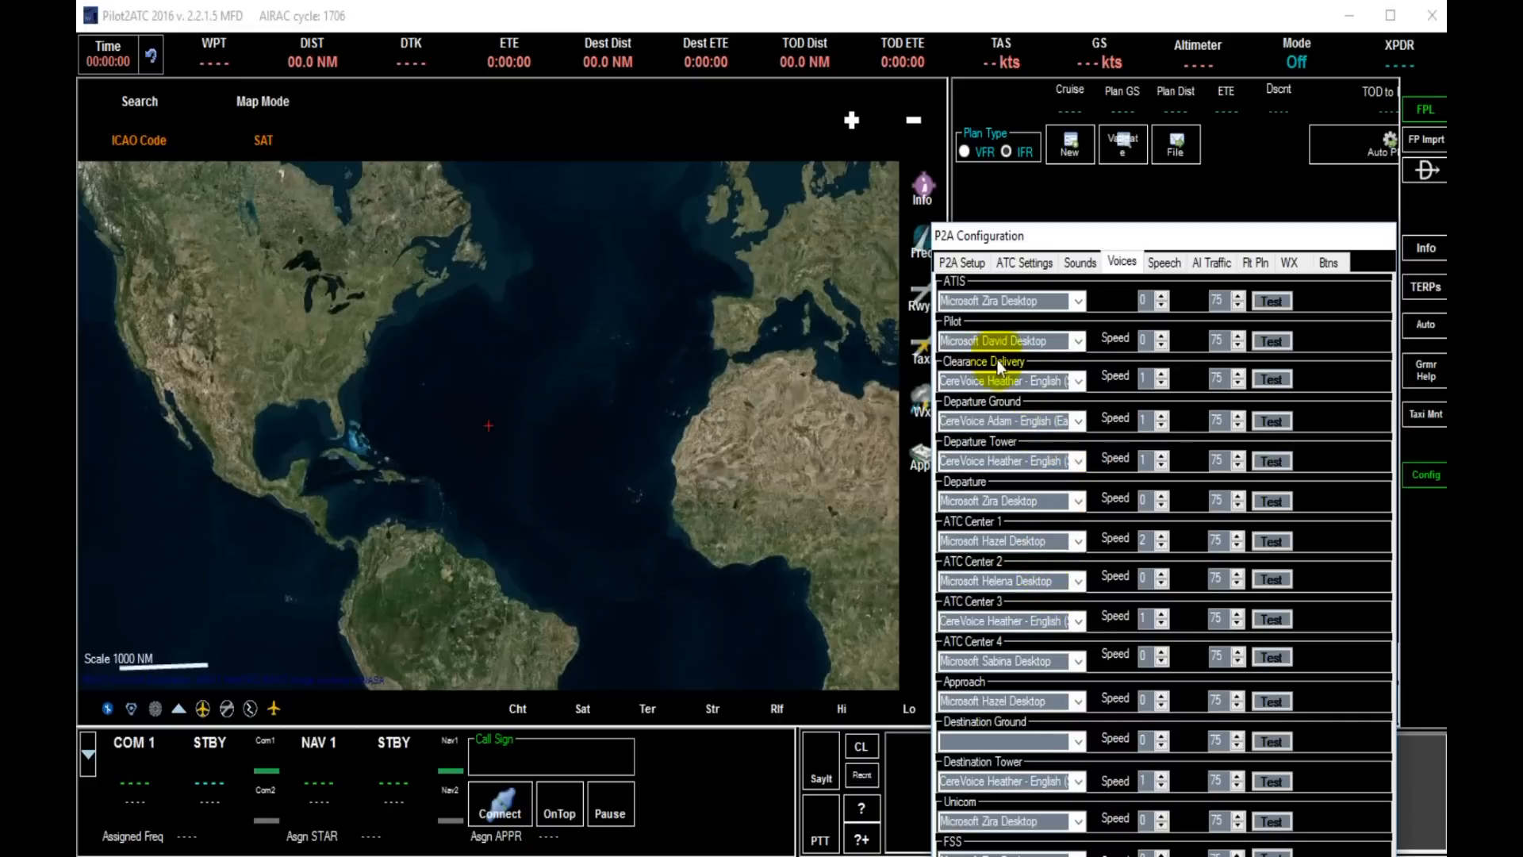
left_click(1077, 421)
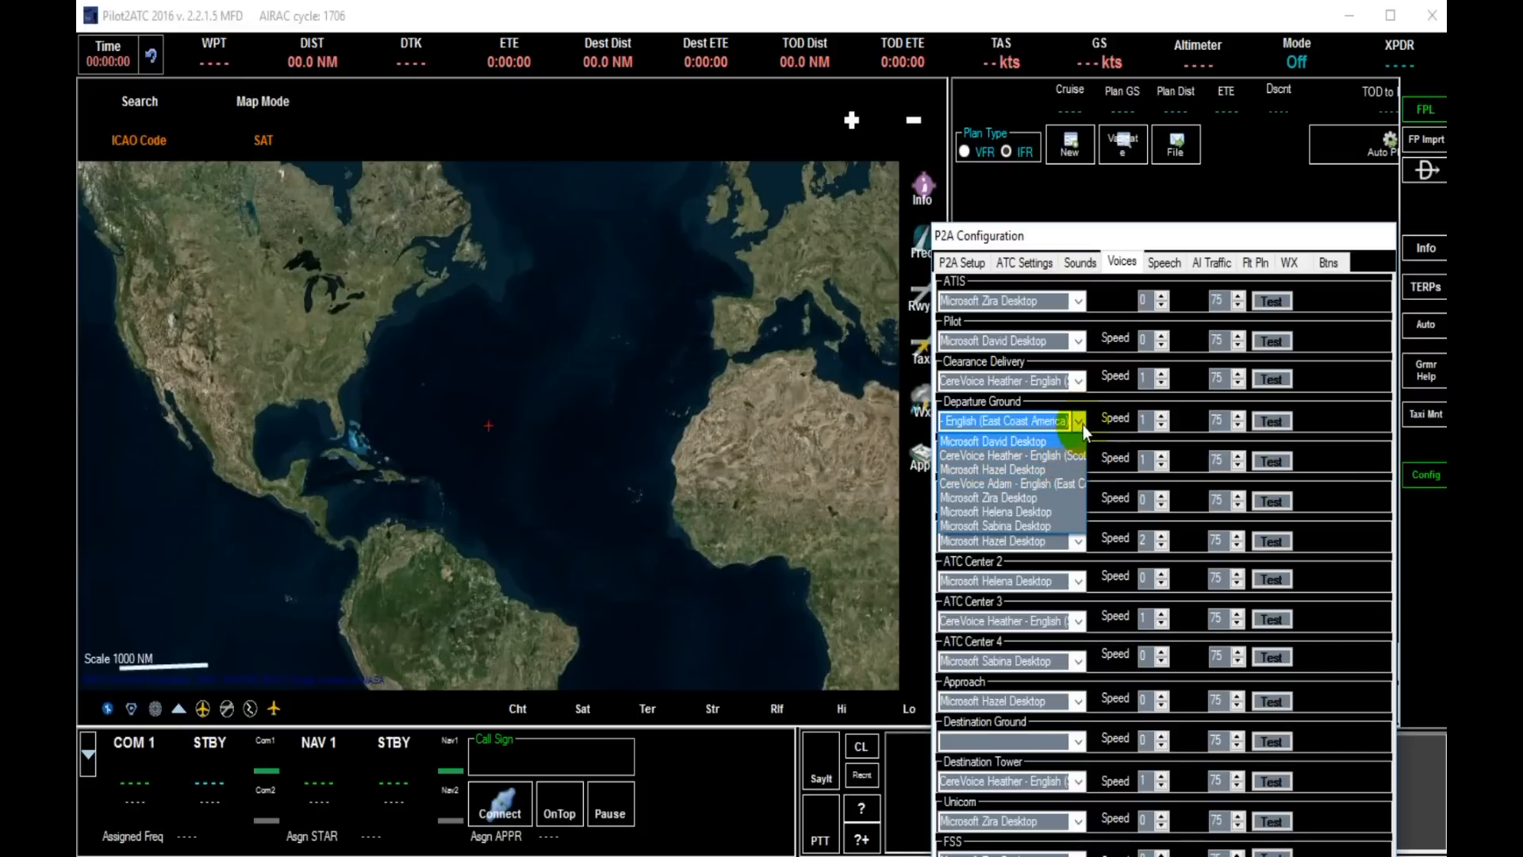
left_click(1078, 421)
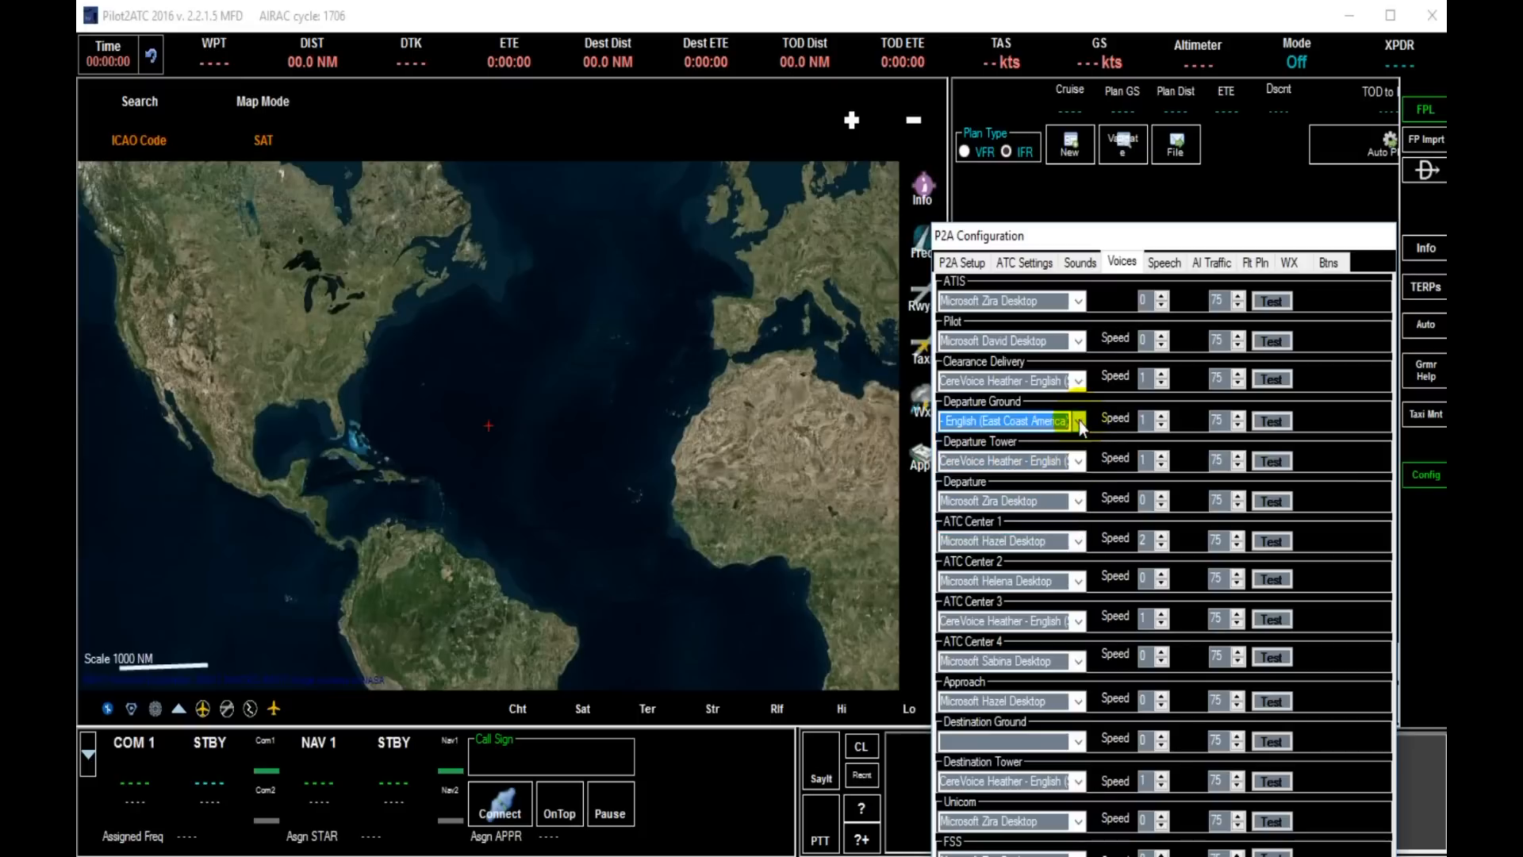
Test the CereVoice Adam voice for Departure Ground at different speeds, including 0, and set its speed to 2
left_click(1162, 425)
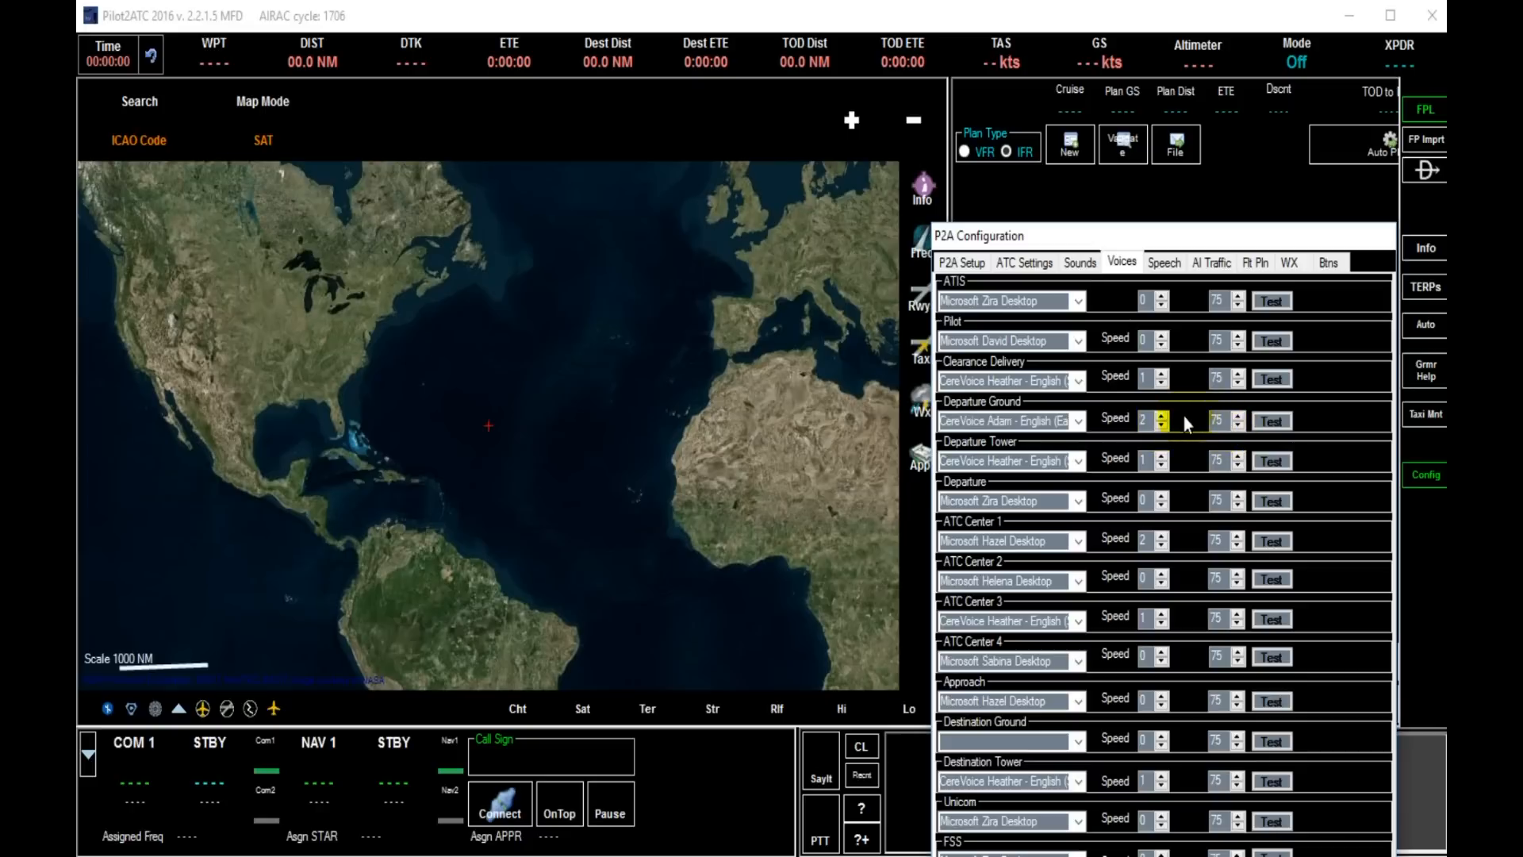
left_click(1274, 420)
left_click(1162, 427)
left_click(1277, 421)
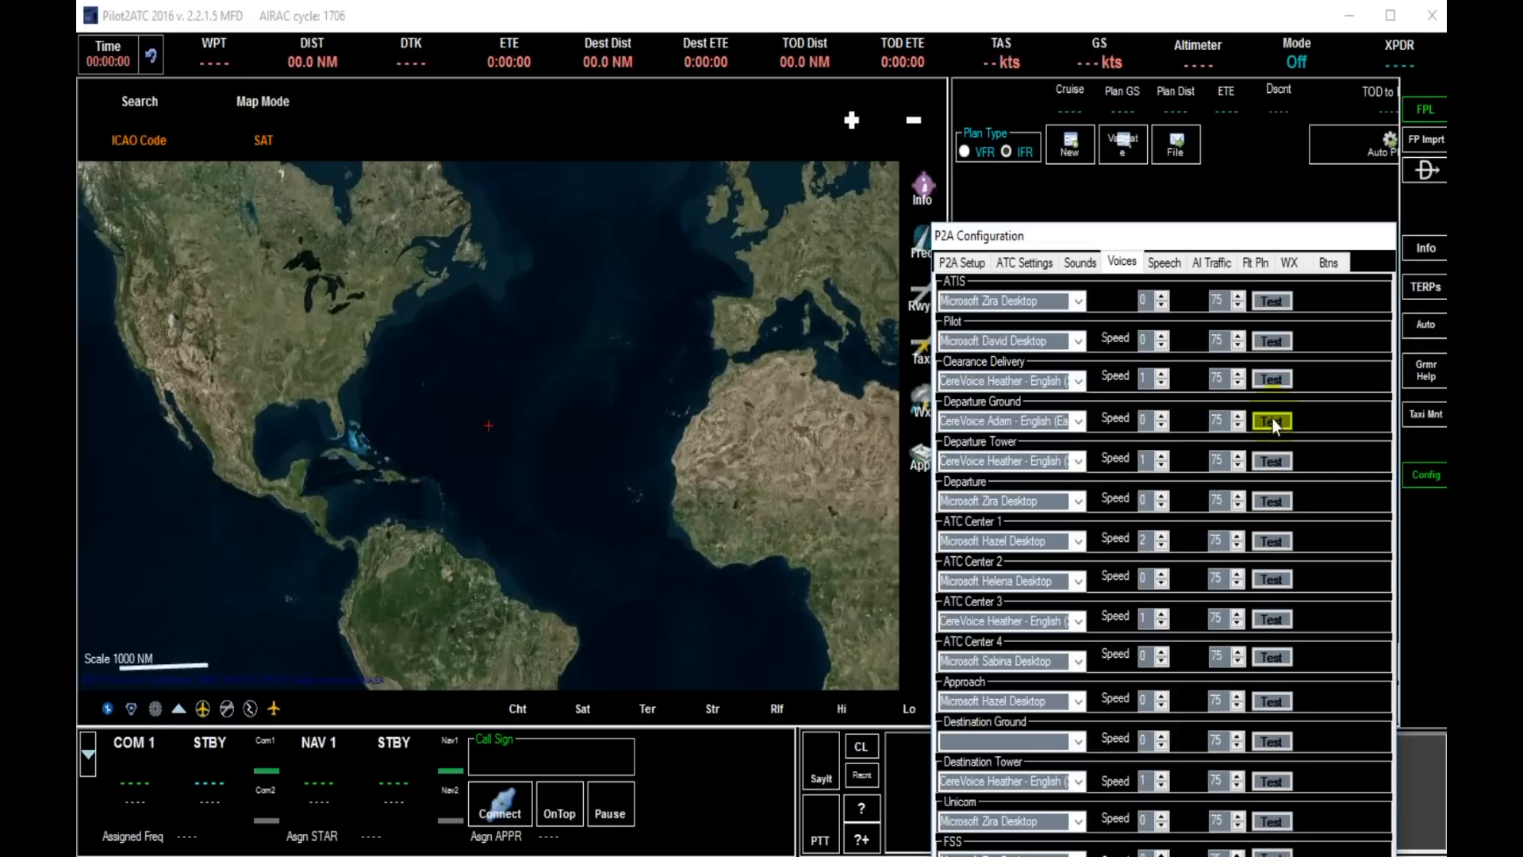
left_click(1161, 416)
left_click(454, 681)
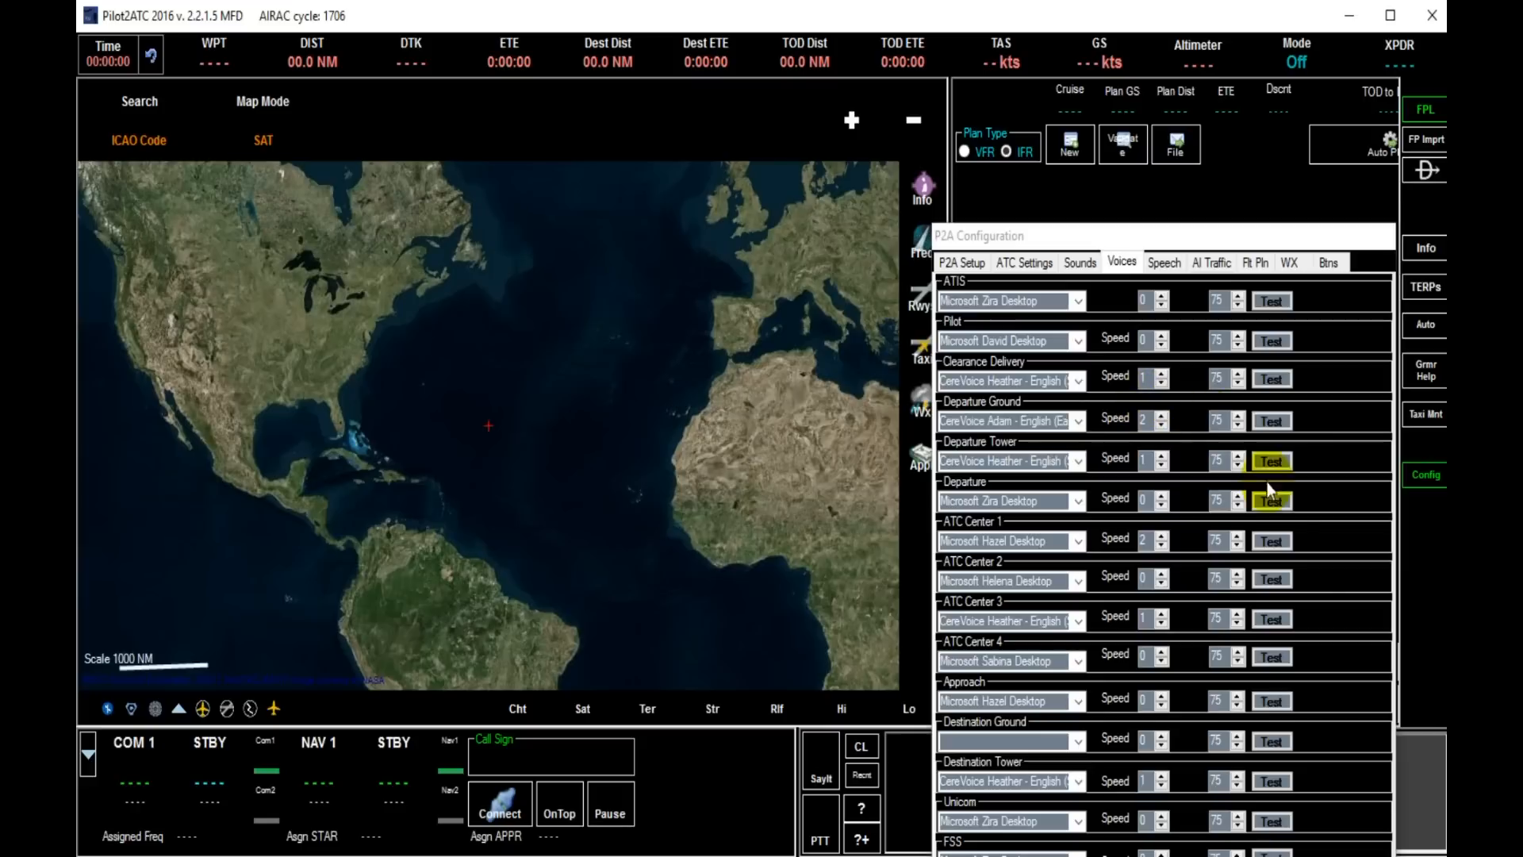
Review the speech settings, keeping Headphone (Realtek High Definition Audio) as output device, and examine the AI traffic alert settings
left_click(1163, 264)
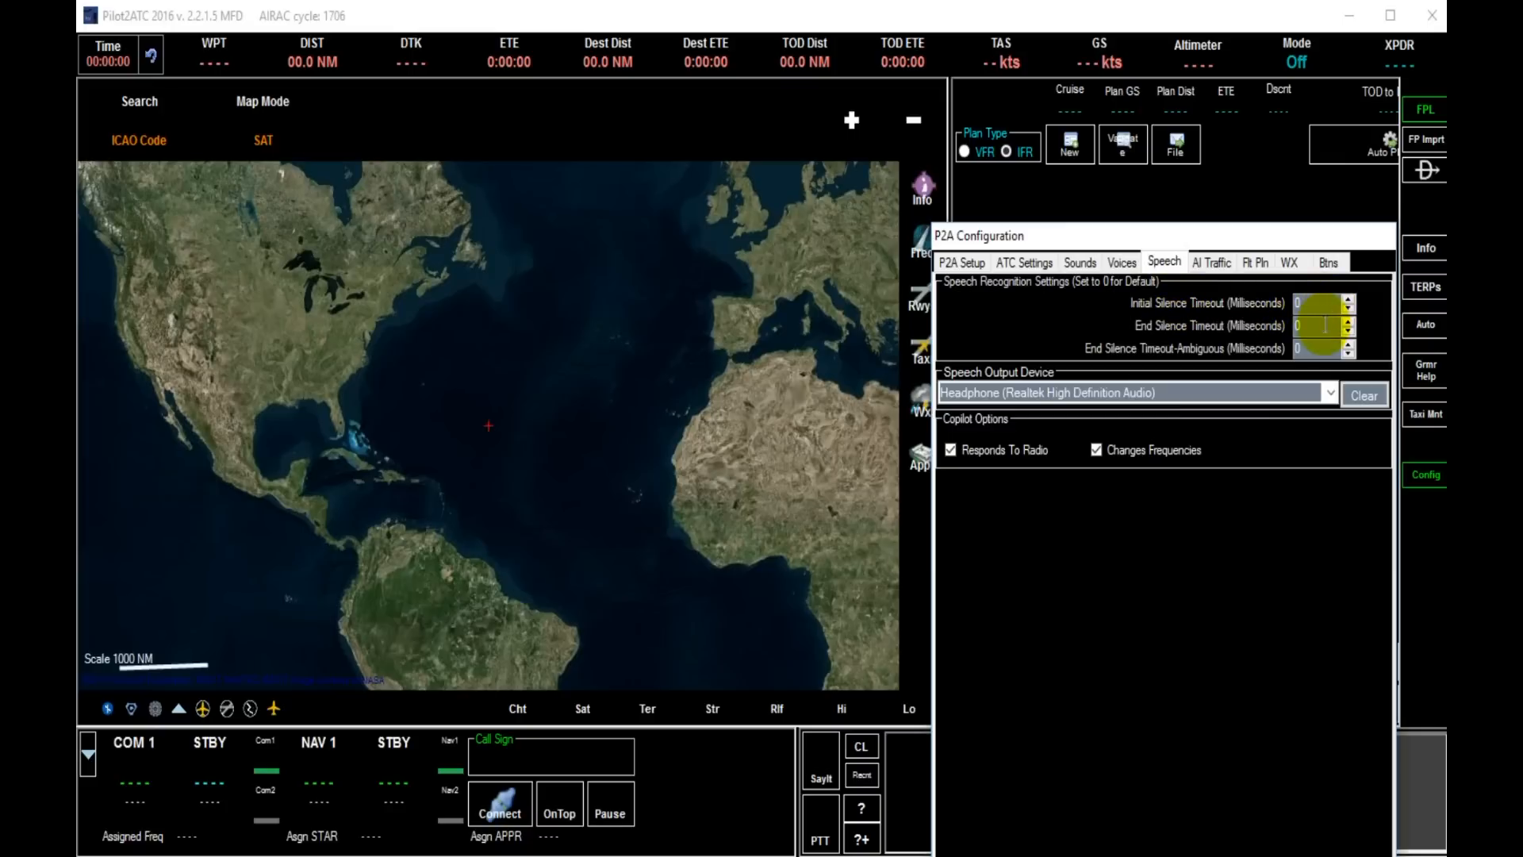
left_click(1320, 349)
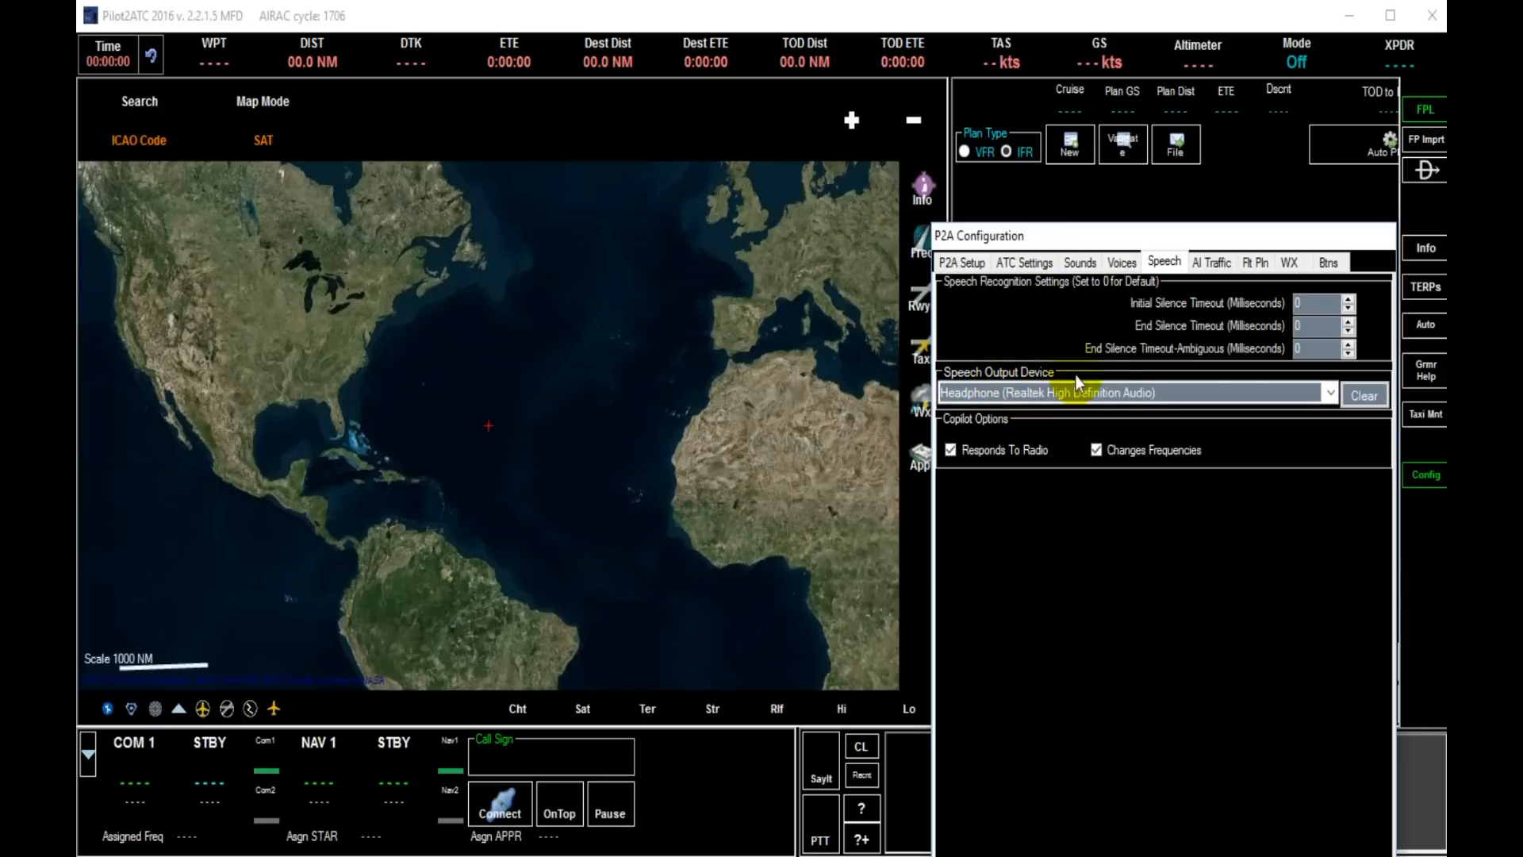
left_click(1331, 395)
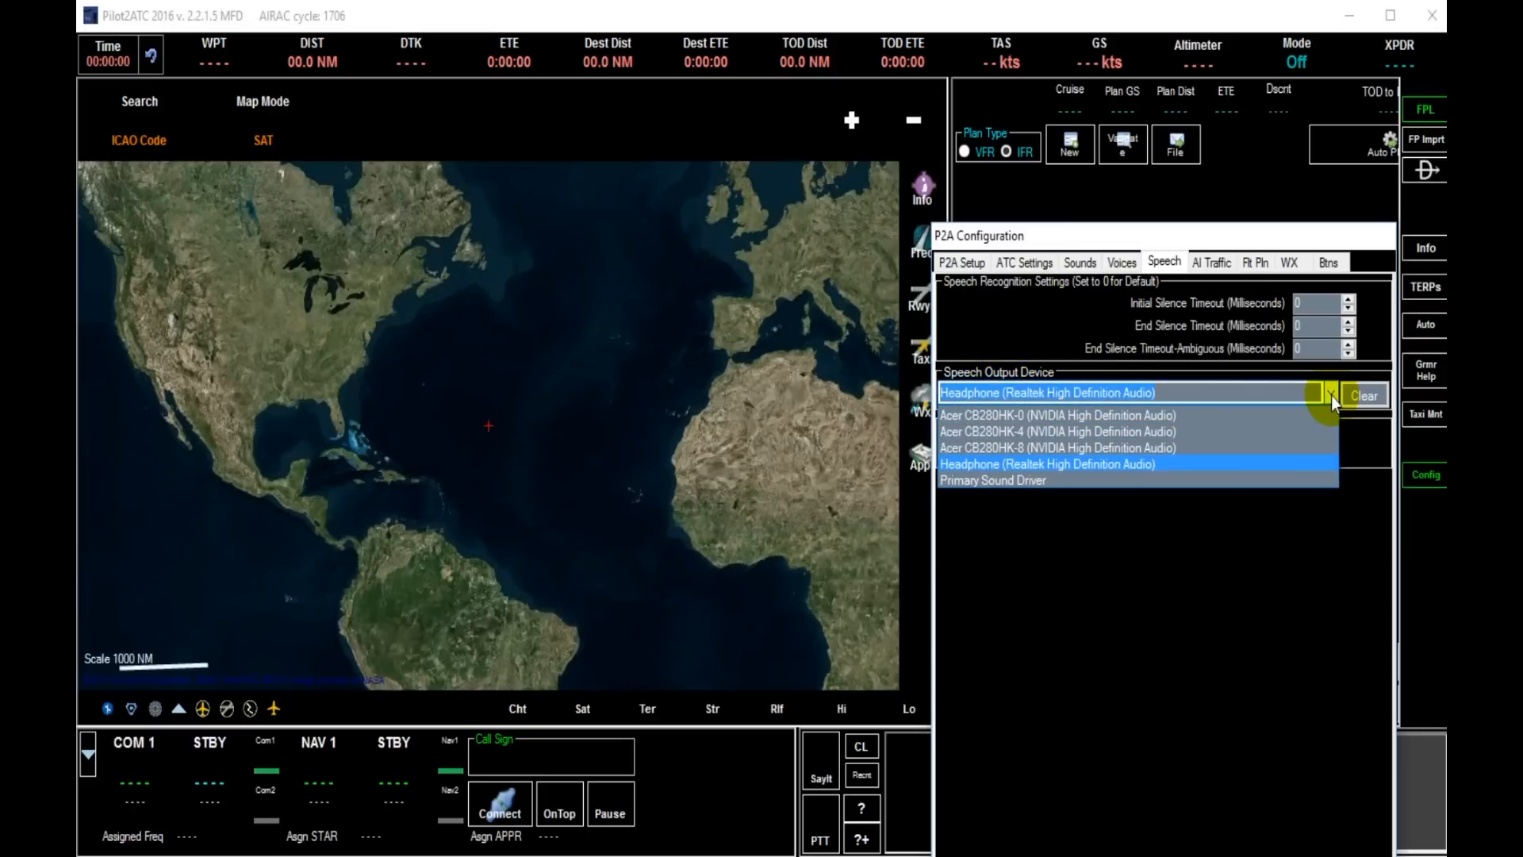
left_click(1247, 465)
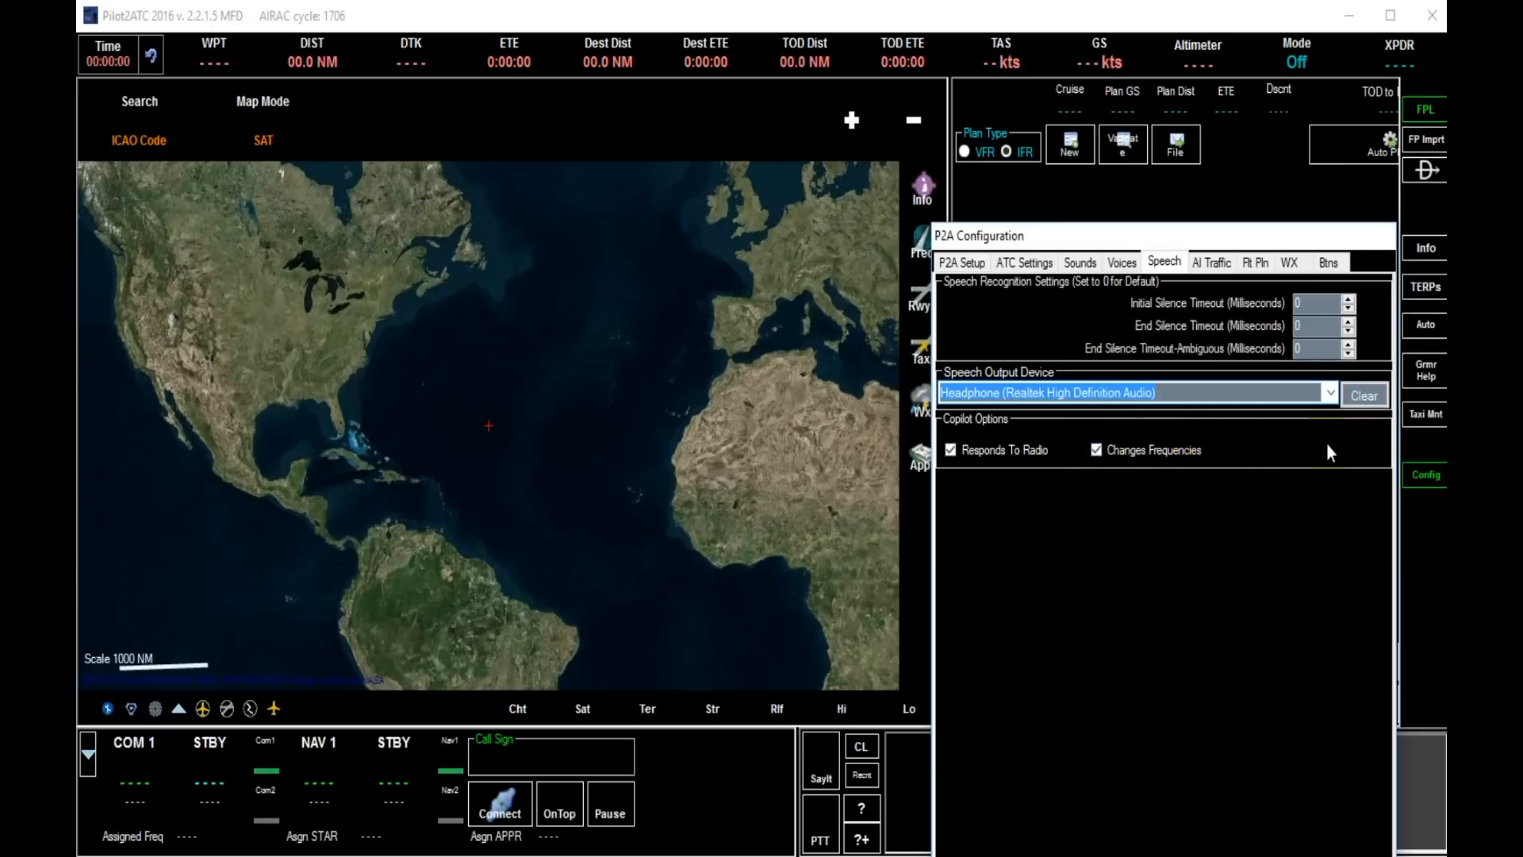
left_click(1208, 266)
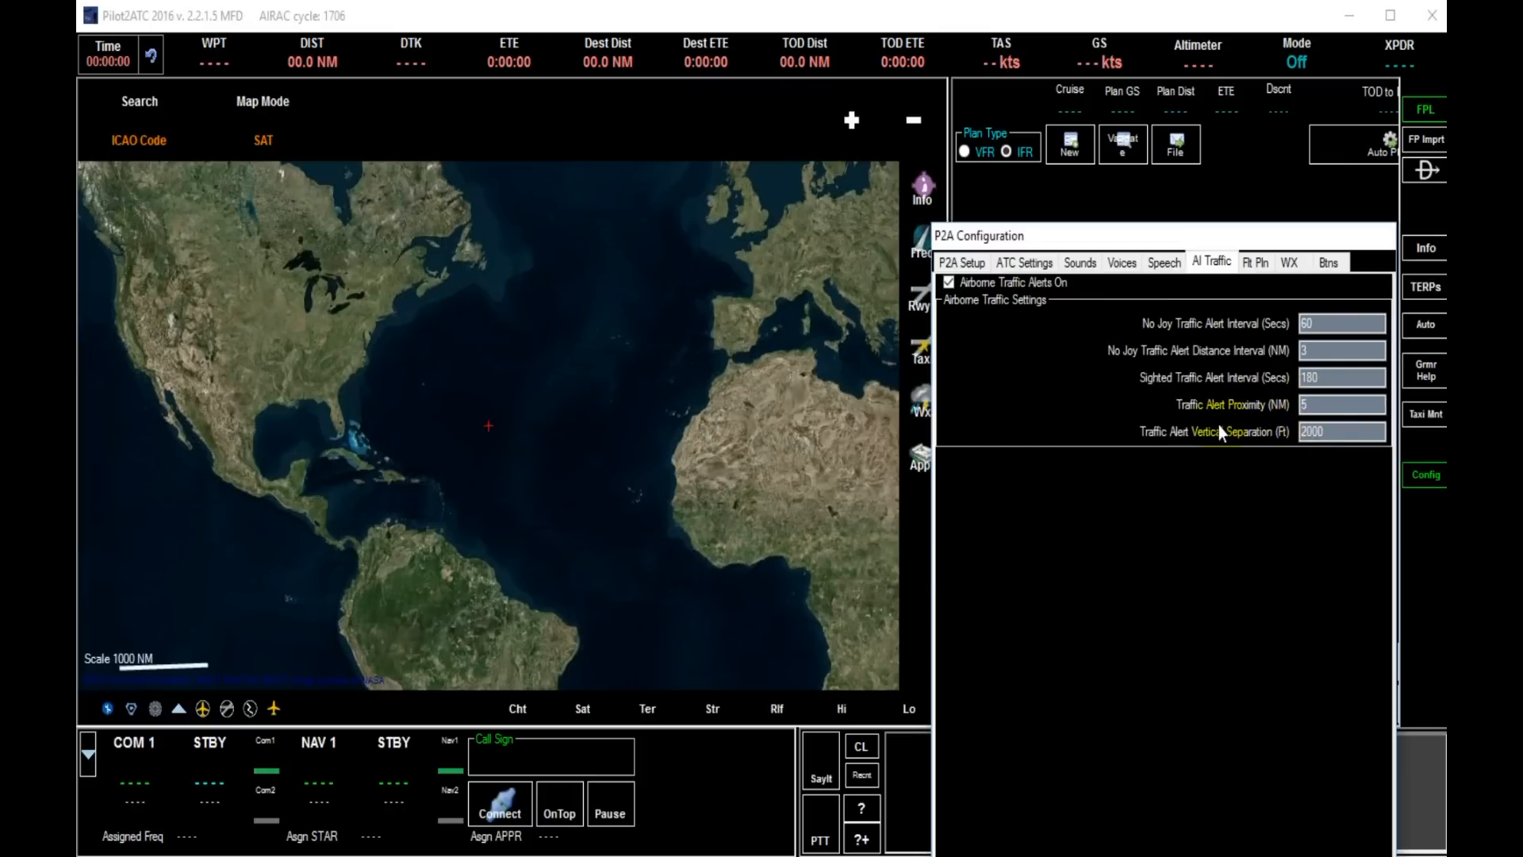
double_click(1333, 432)
Turn off ATC Assigns STARs in the flight plan options, keeping the export of SID/STAR/Approach waypoints enabled
left_click(1251, 269)
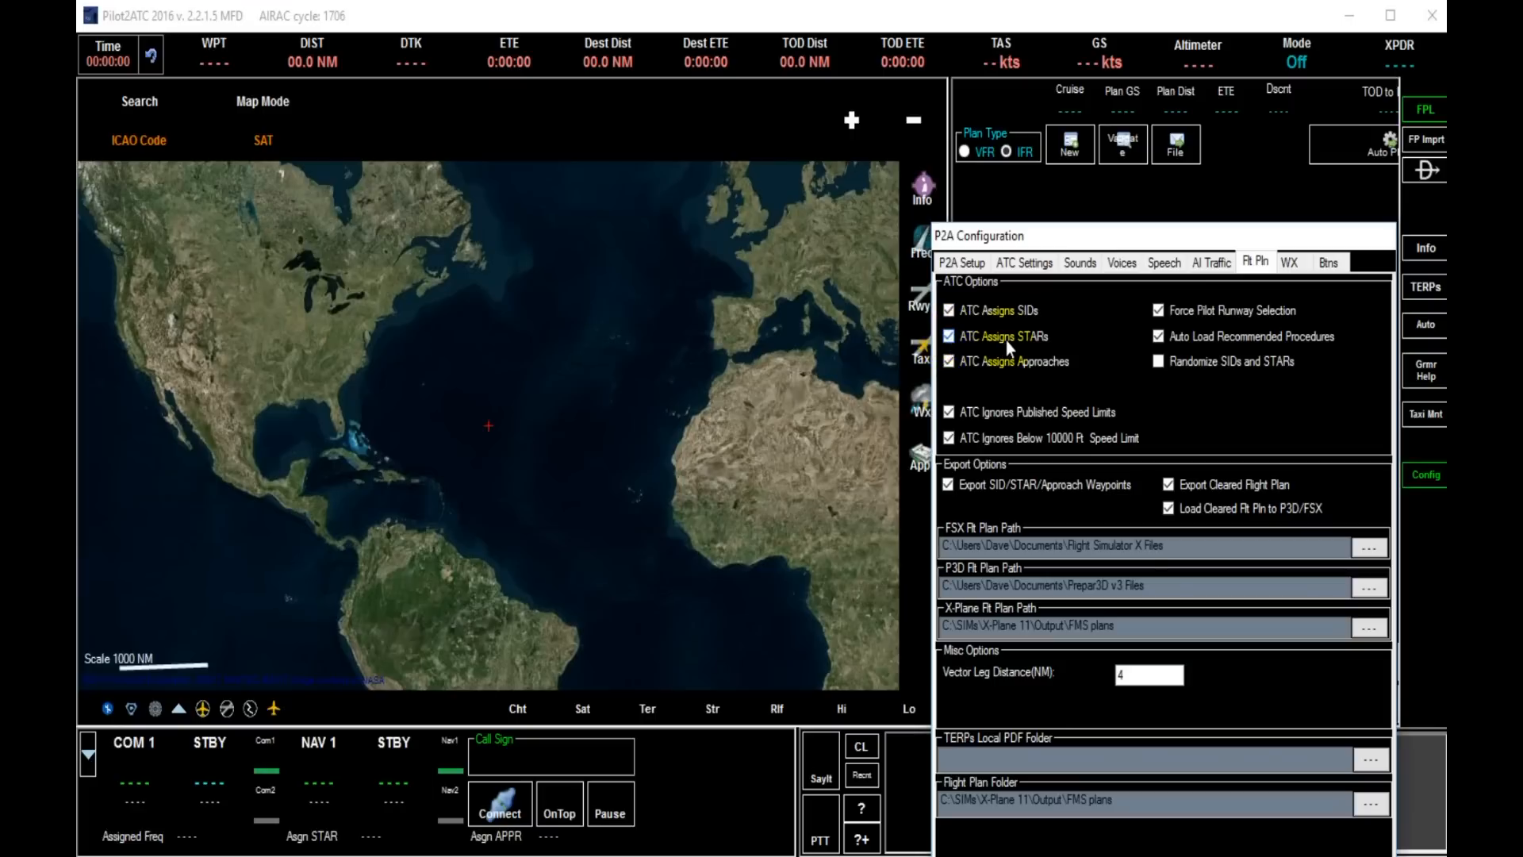
left_click(949, 336)
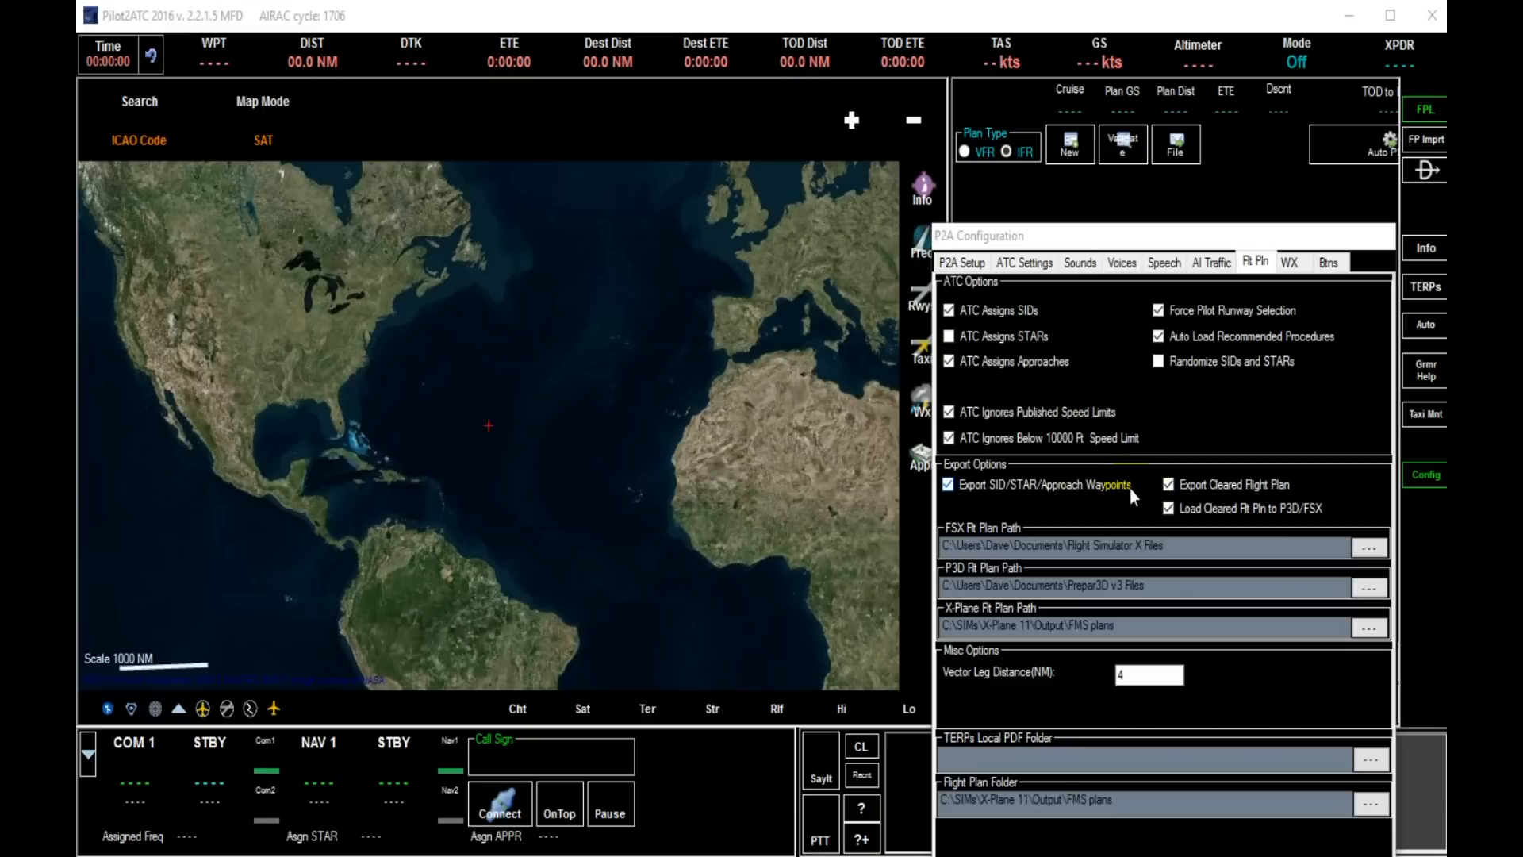
left_click(948, 484)
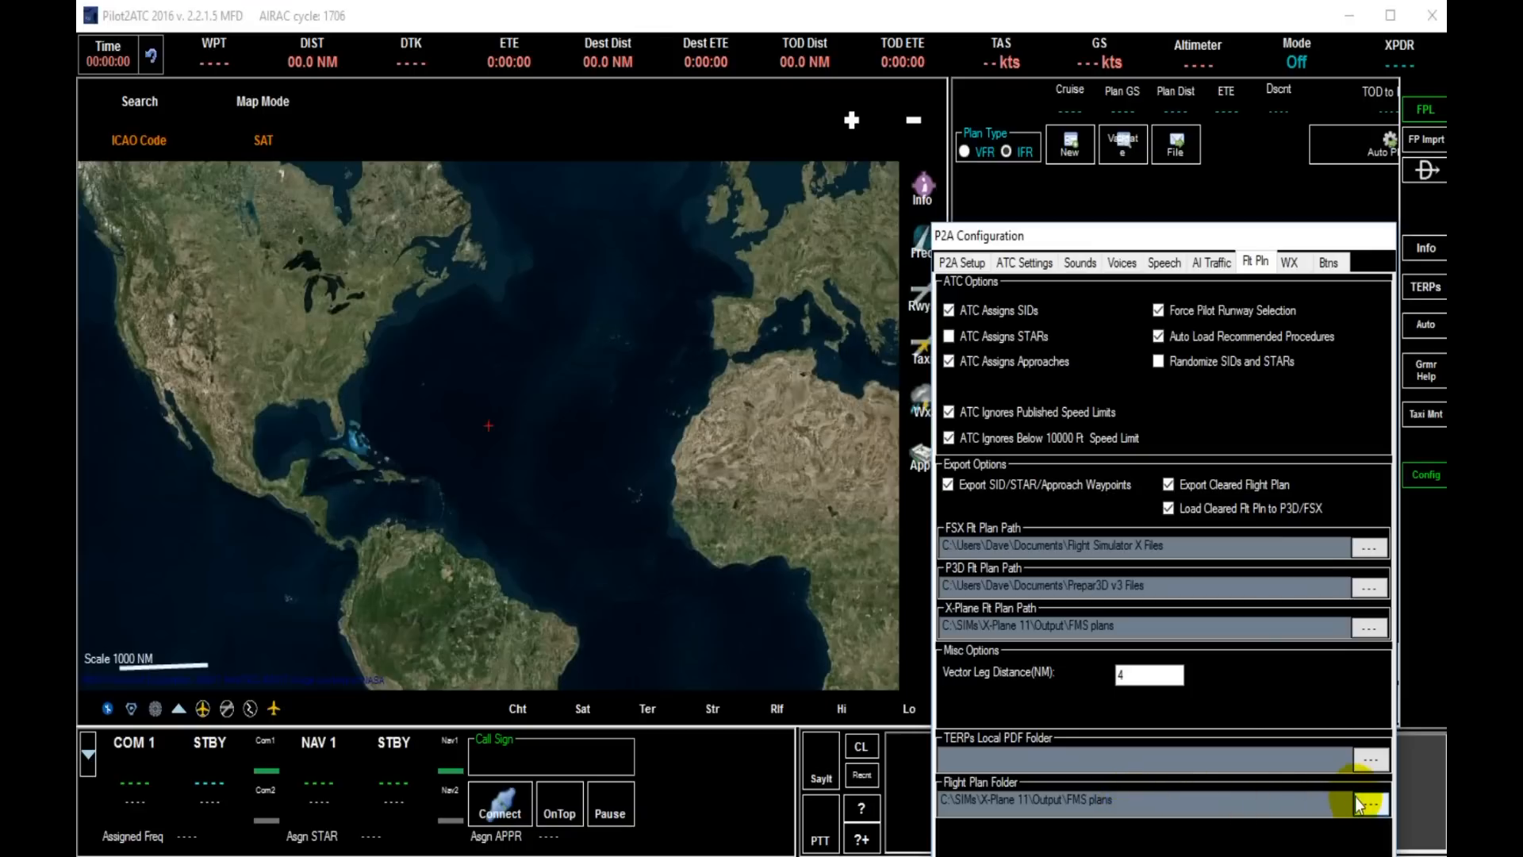
Review the weather configuration and its available sources, keeping SIM Weather as the weather source
left_click(1289, 263)
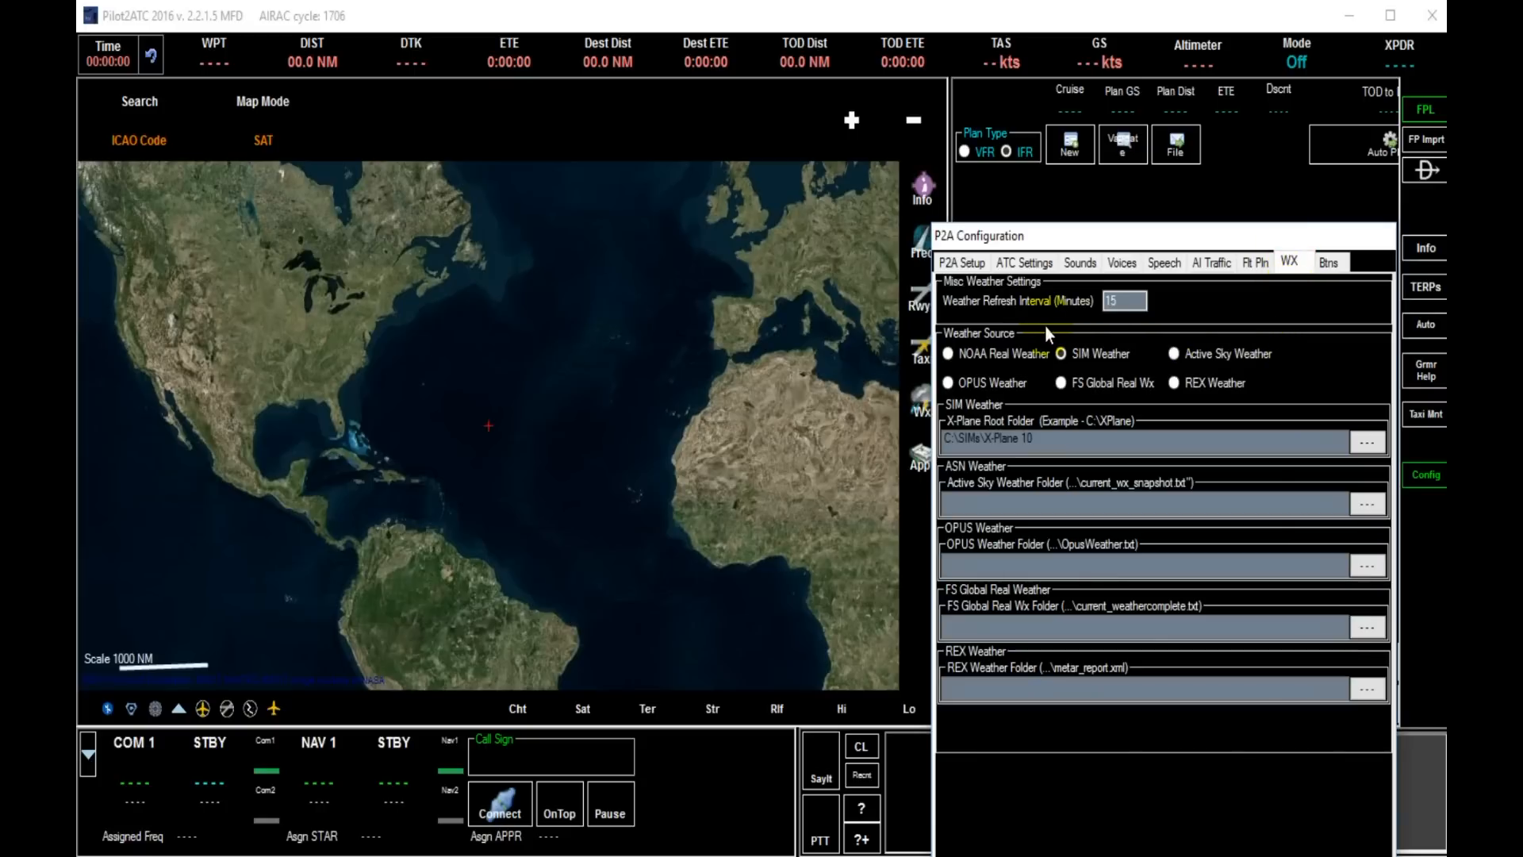
left_click(946, 351)
left_click(1060, 355)
left_click(1290, 200)
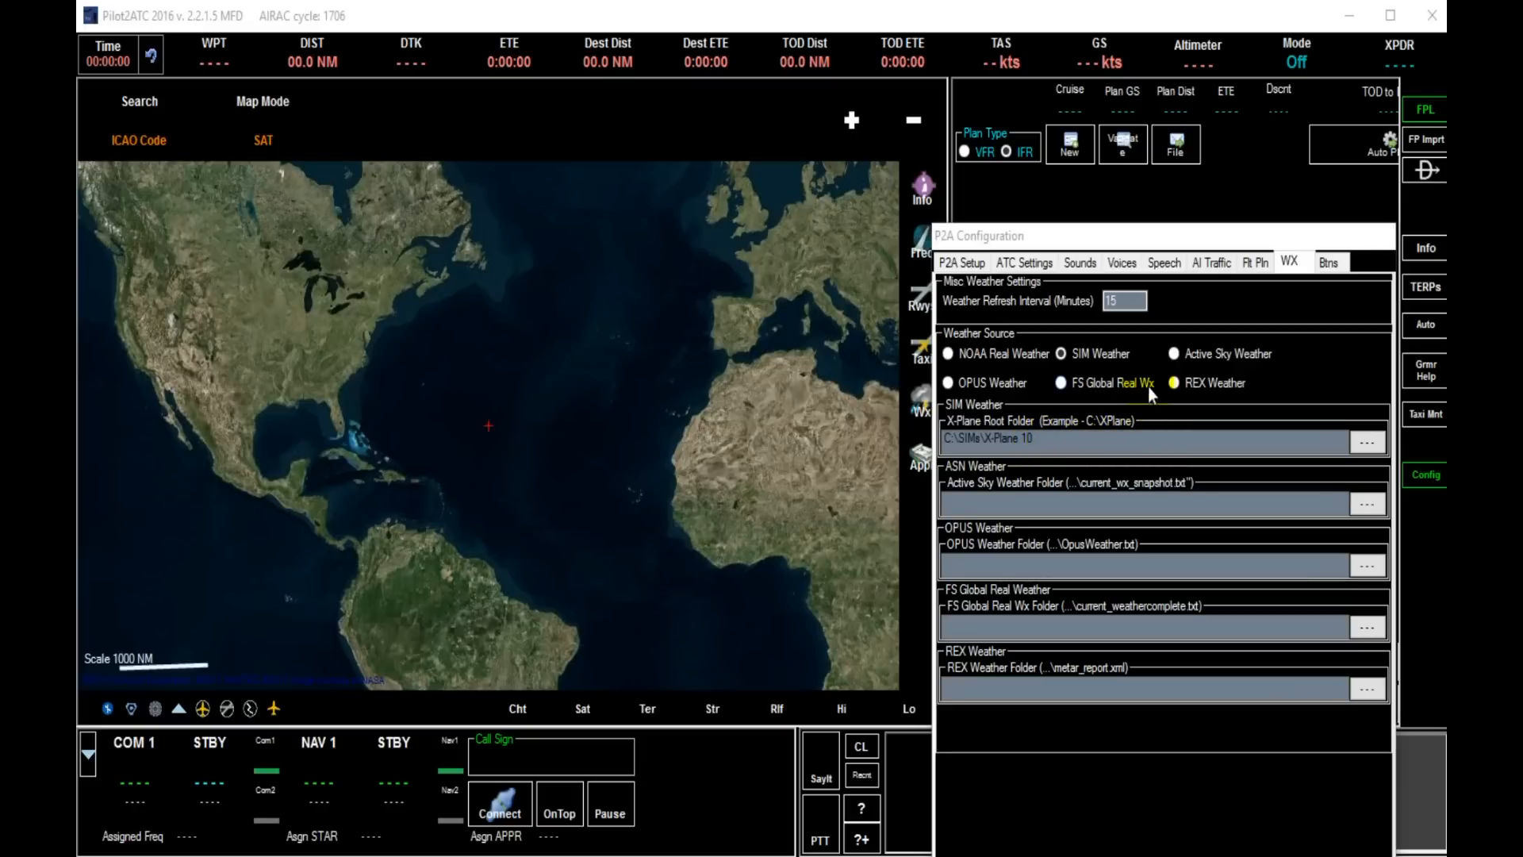
left_click(1130, 354)
Assign button 0 of the Saitek Pro Flight Cessna Yoke as the push-to-talk joystick button
left_click(1330, 265)
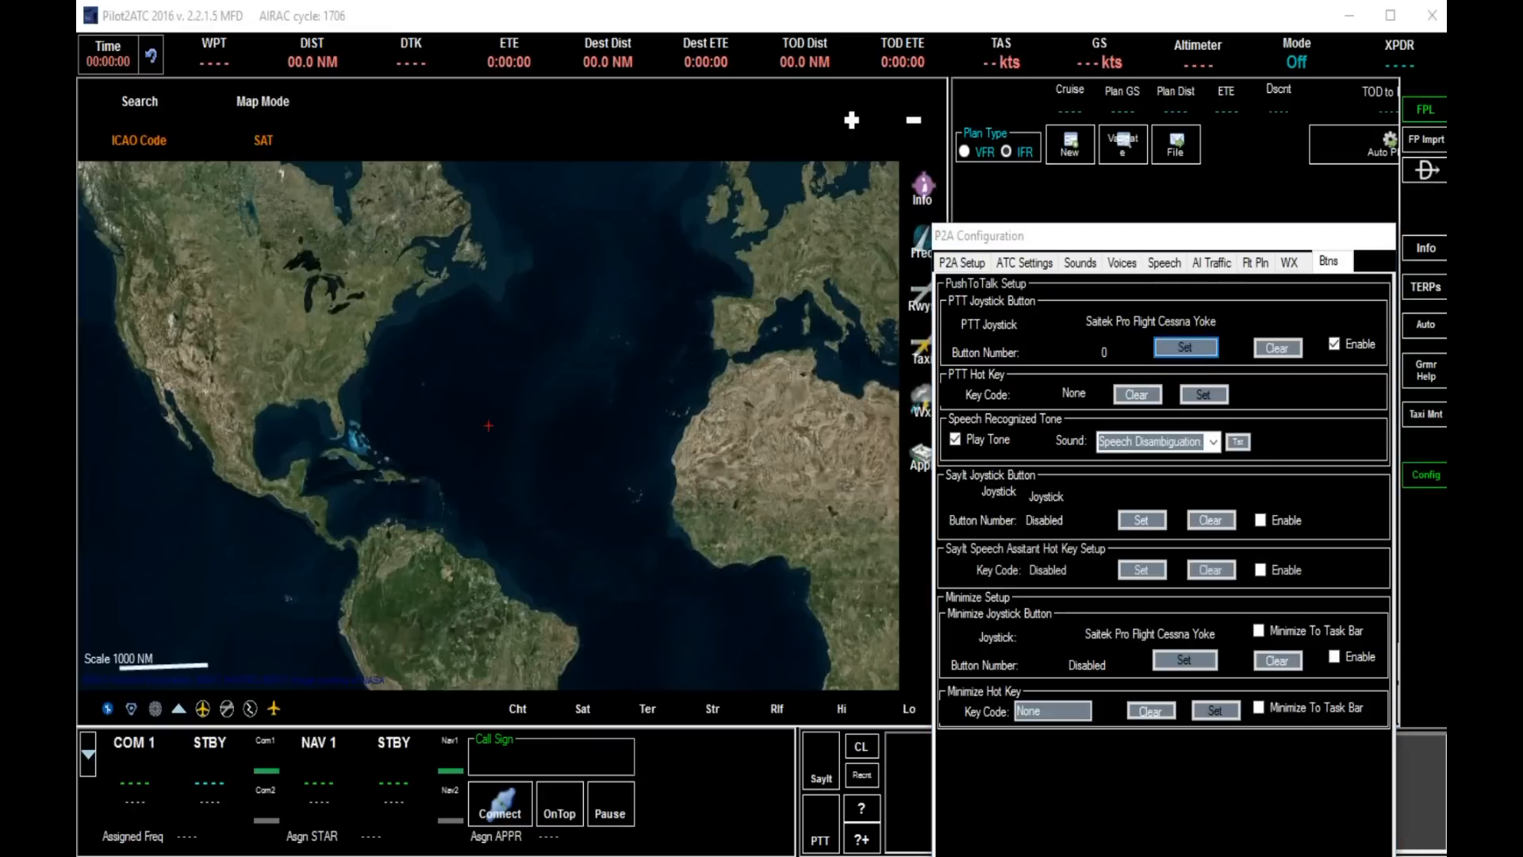
left_click_drag(968, 230, 693, 196)
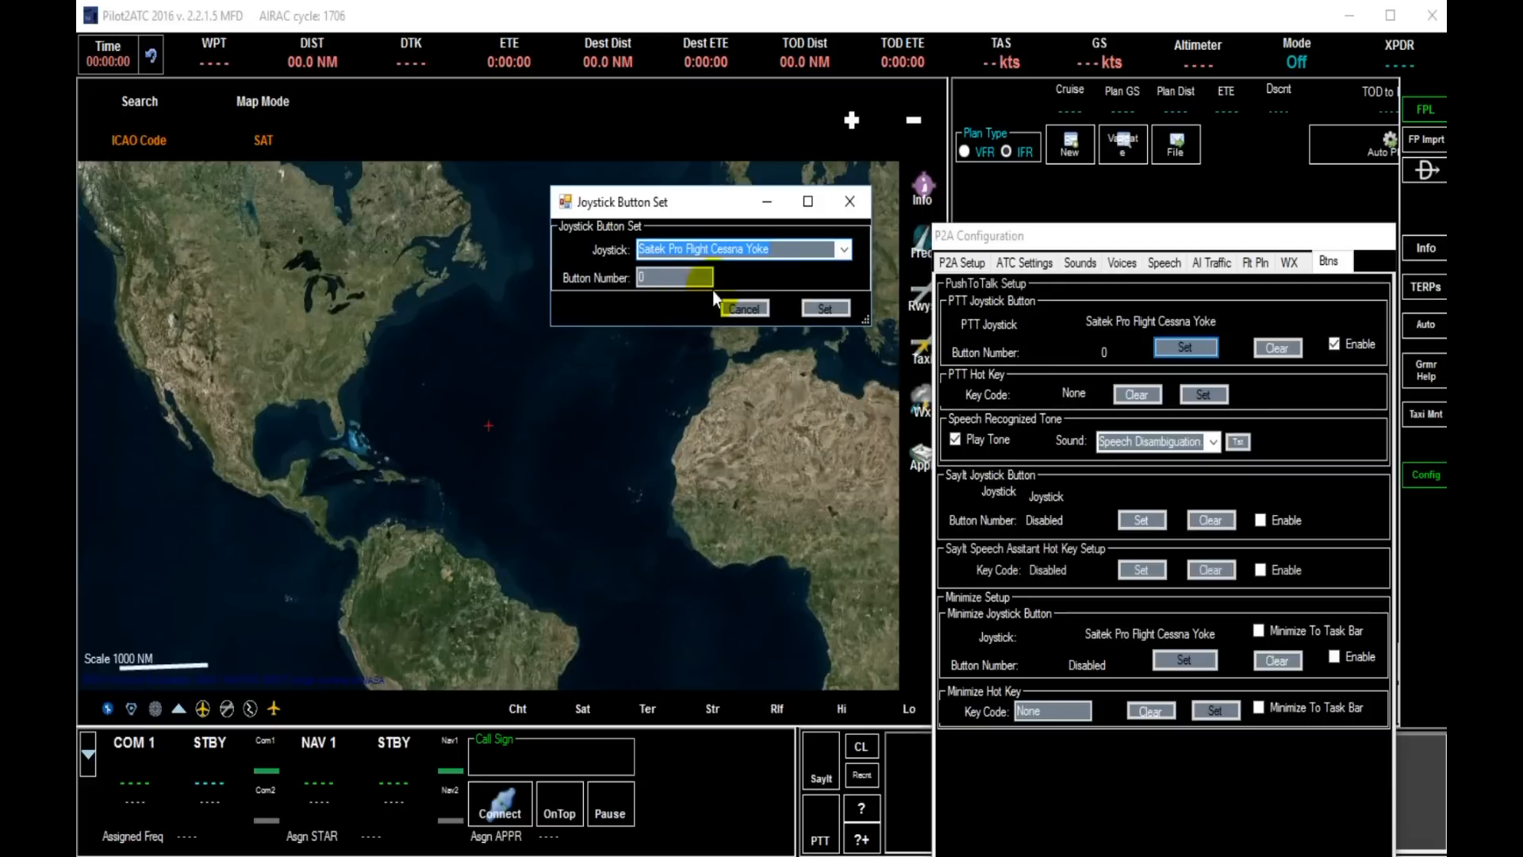
left_click(845, 251)
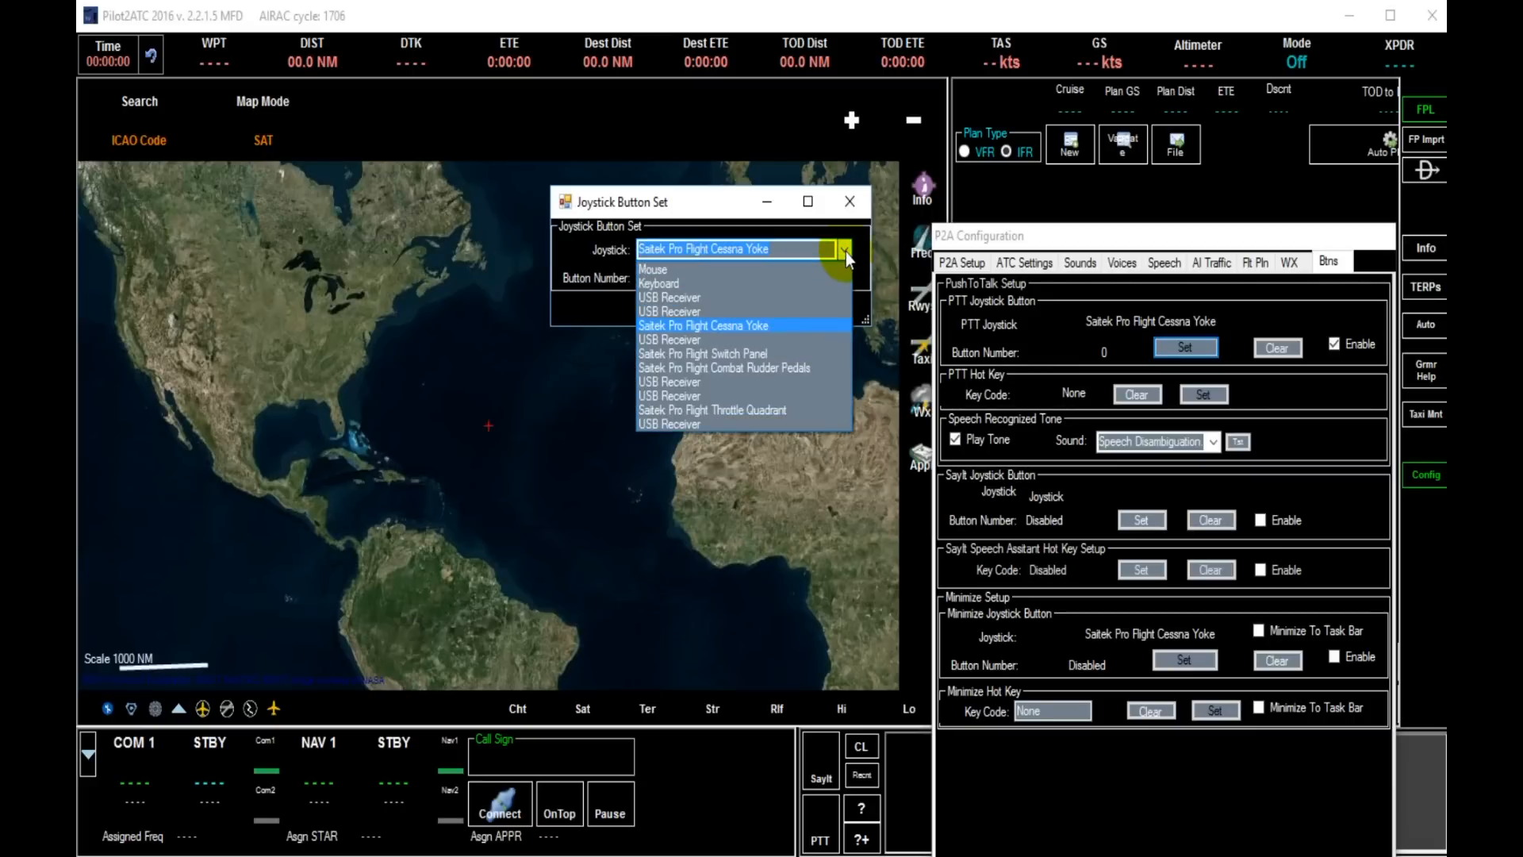
left_click(806, 325)
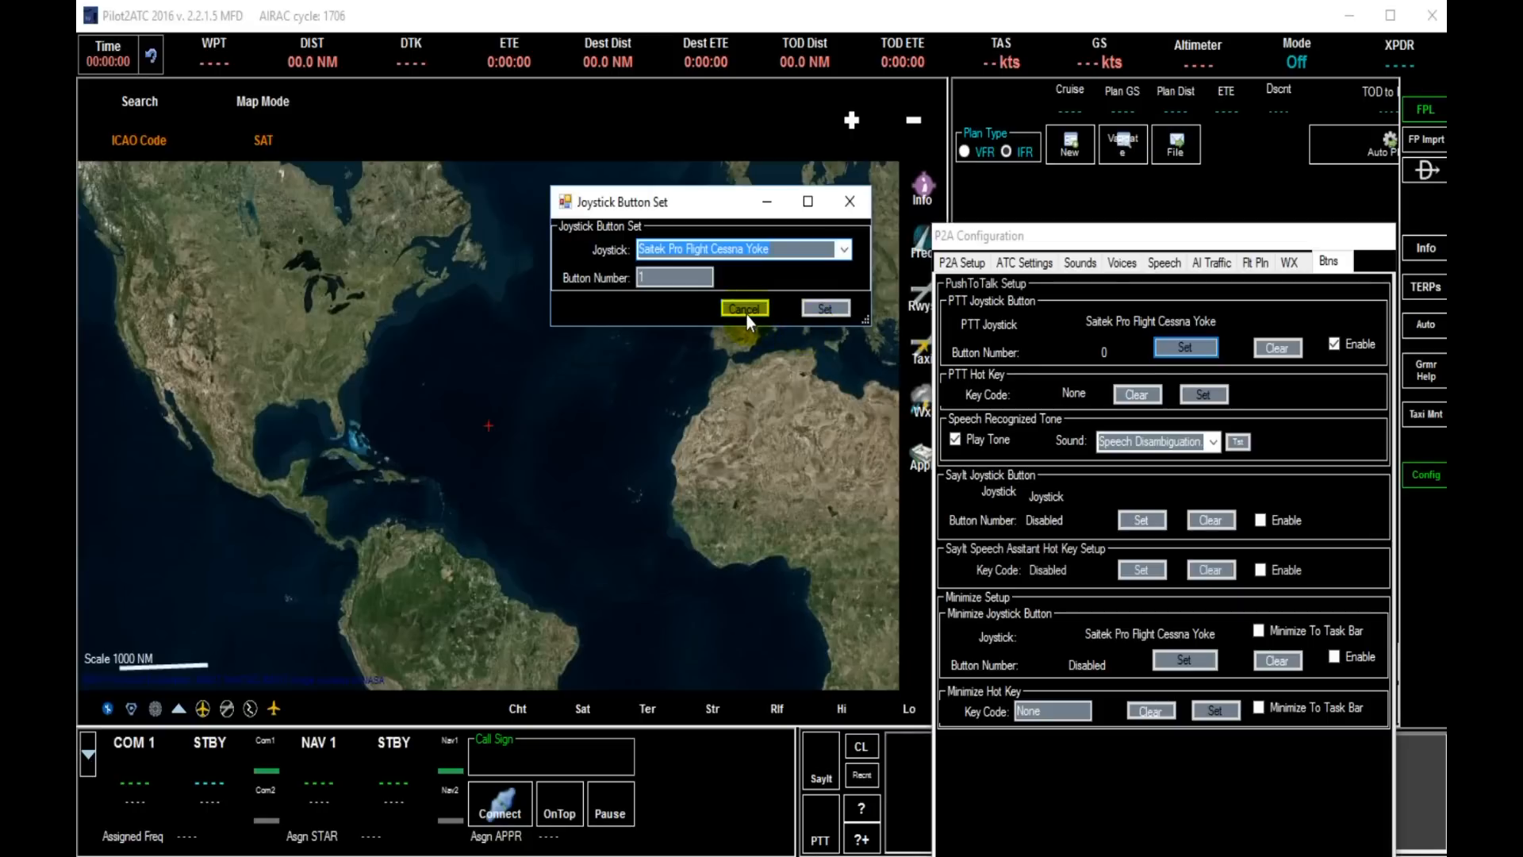
left_click(688, 280)
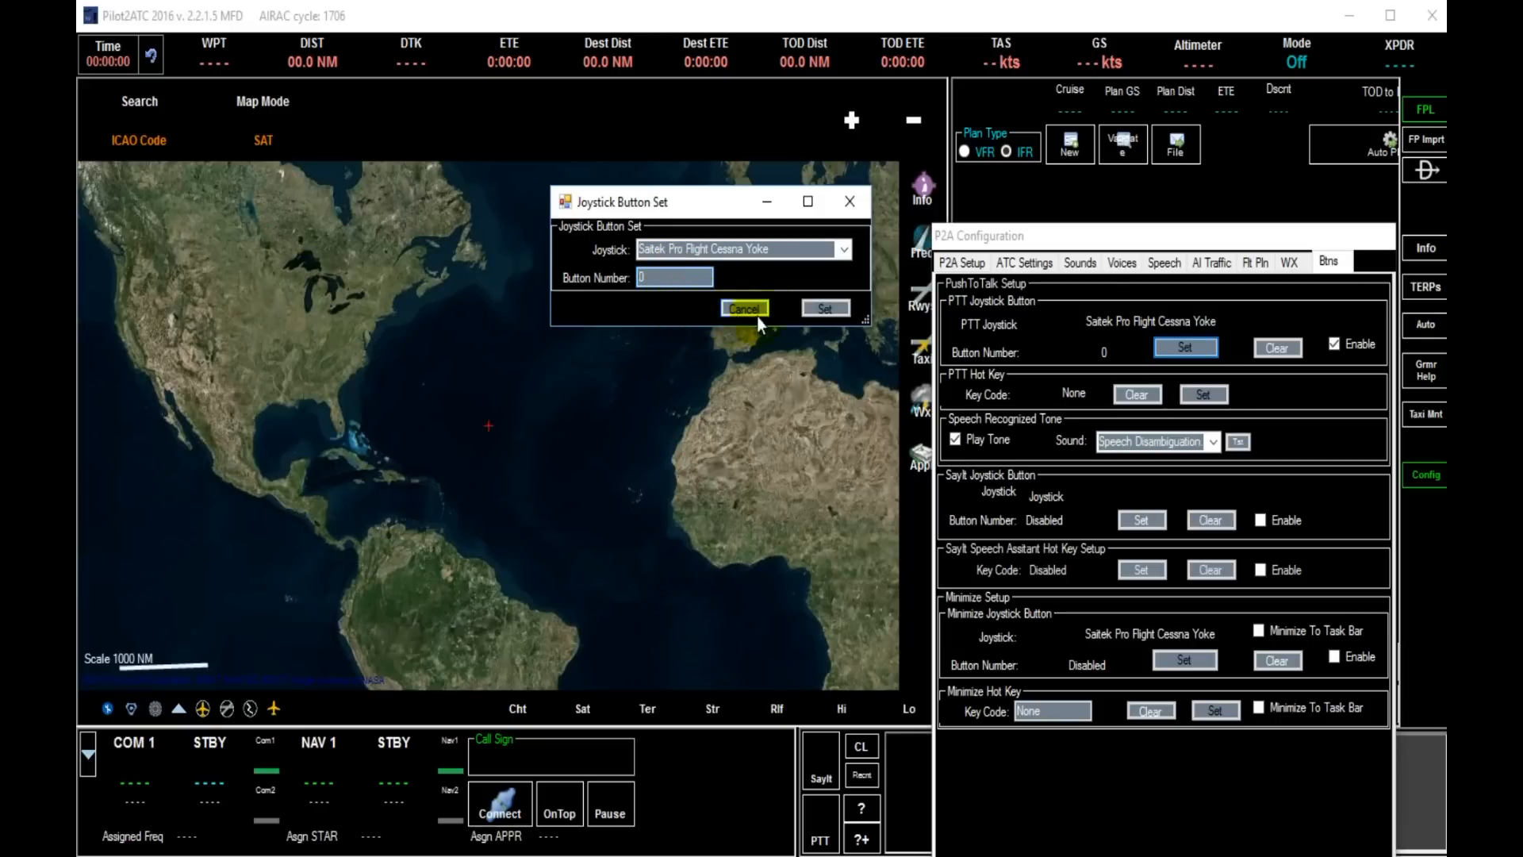
left_click(827, 311)
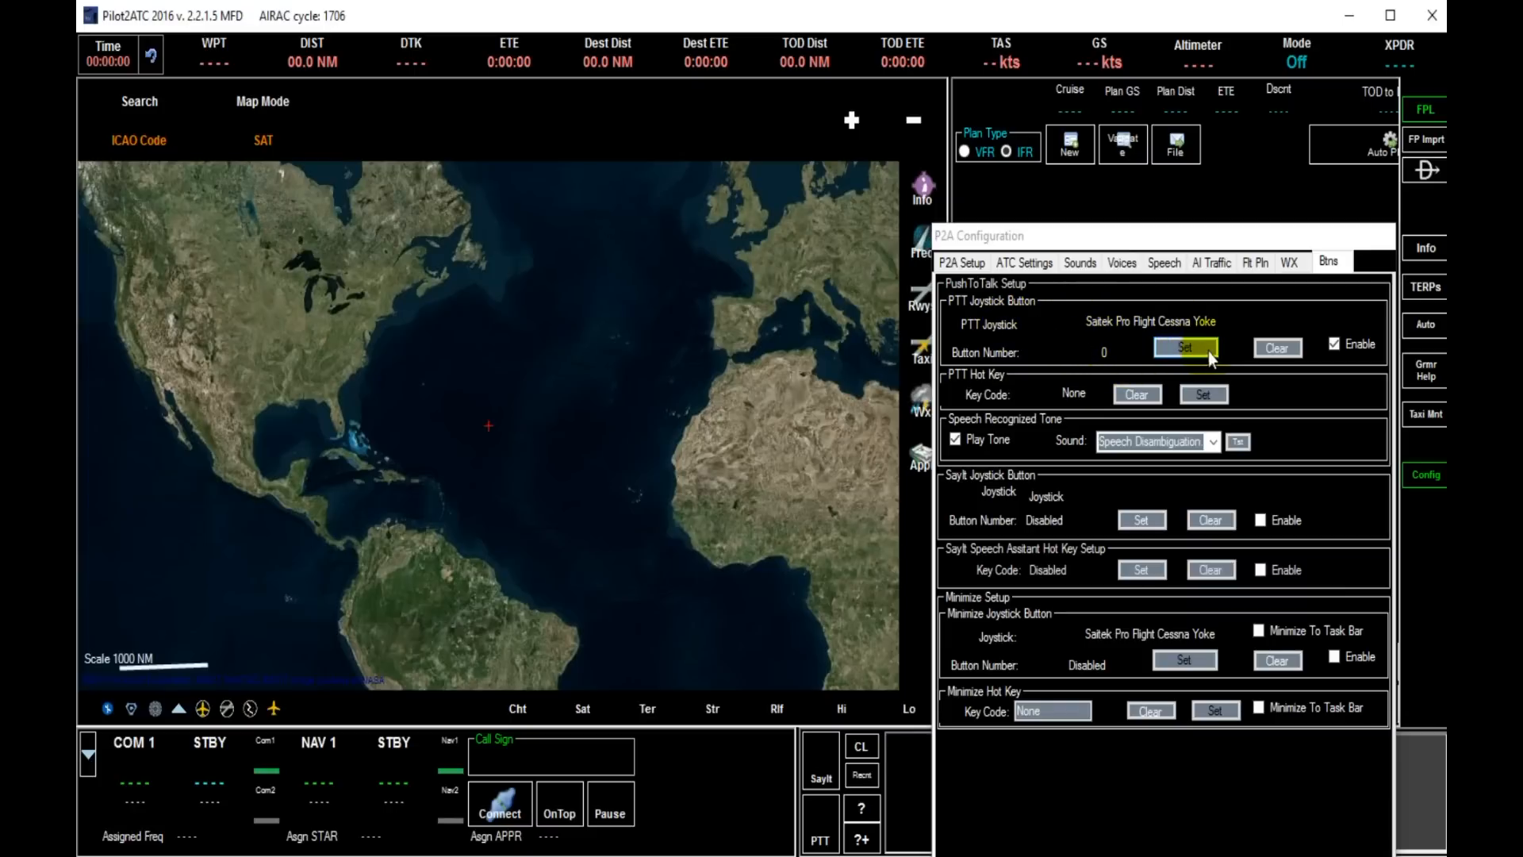
Clear the push-to-talk joystick button assignment and enable the joystick button again
left_click(1334, 346)
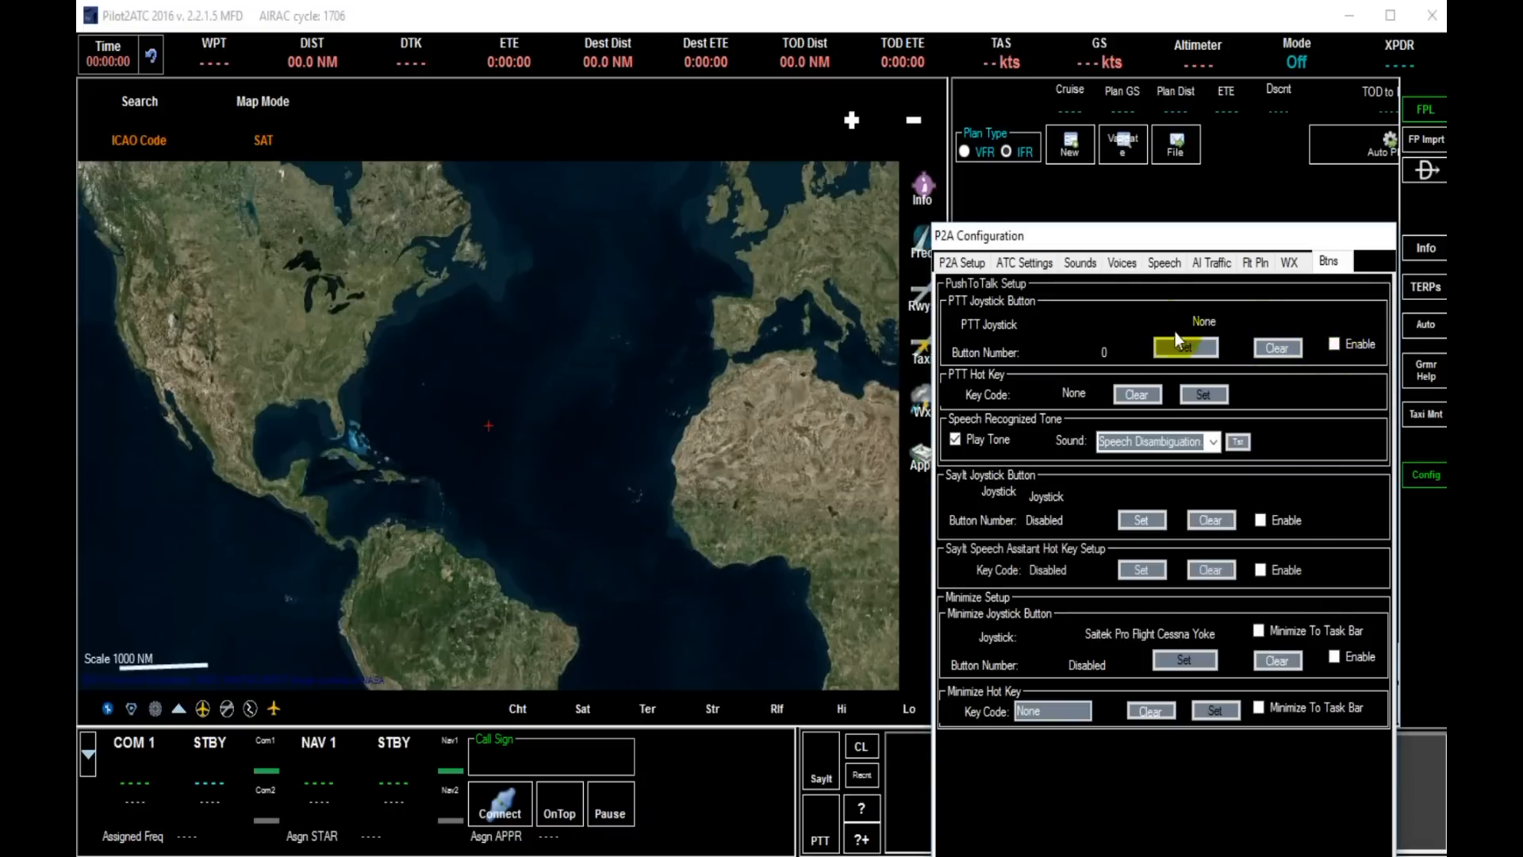
left_click(1265, 349)
left_click(1335, 343)
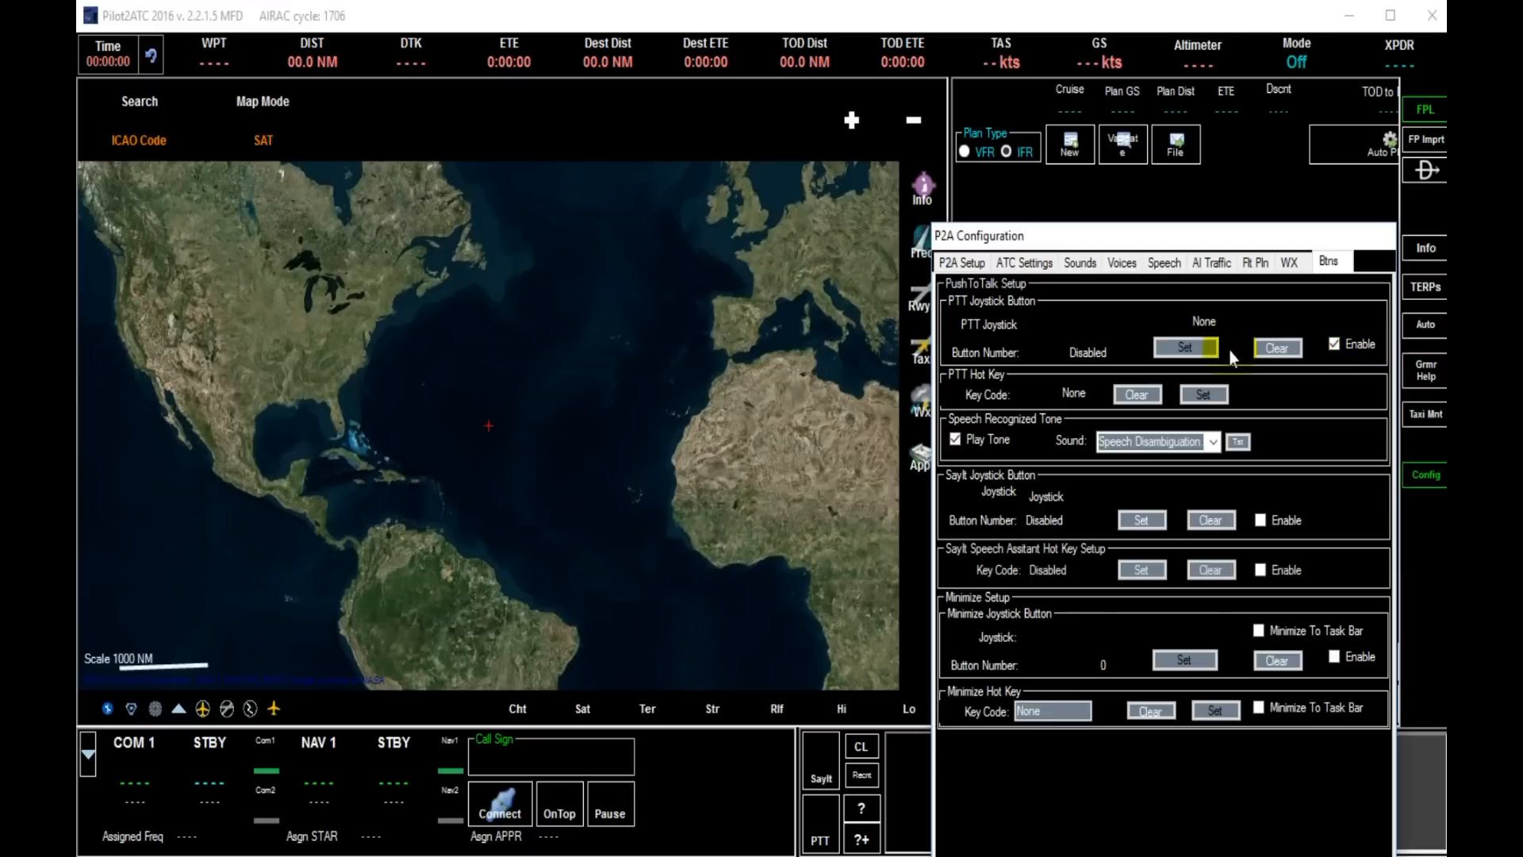
Set the cleared push-to-talk joystick button to Saitek Pro Flight Cessna Yoke, button number 0
left_click(1201, 349)
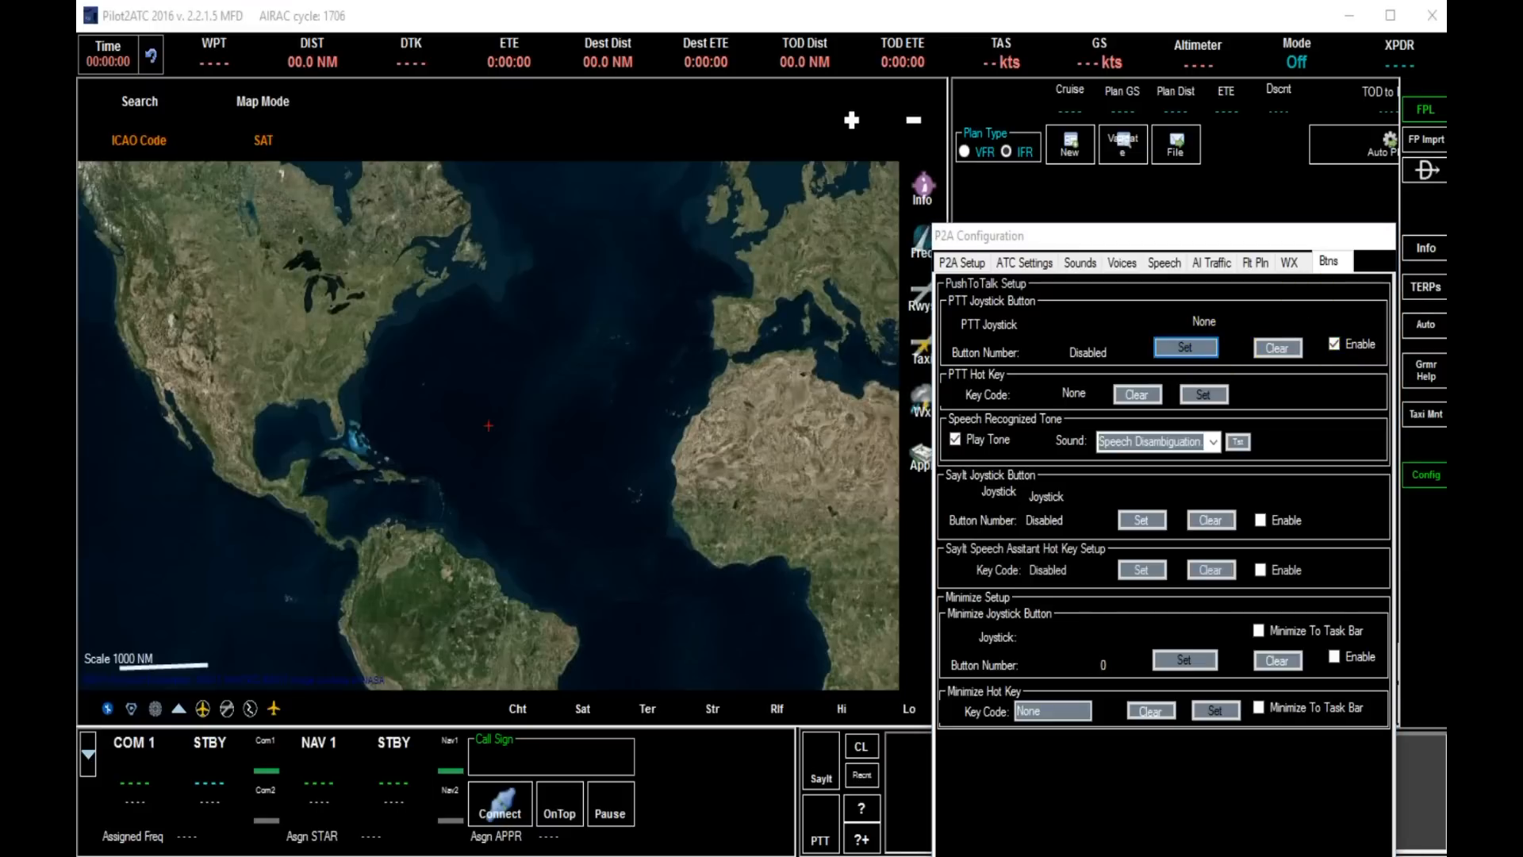
left_click_drag(1061, 146, 592, 224)
left_click(723, 272)
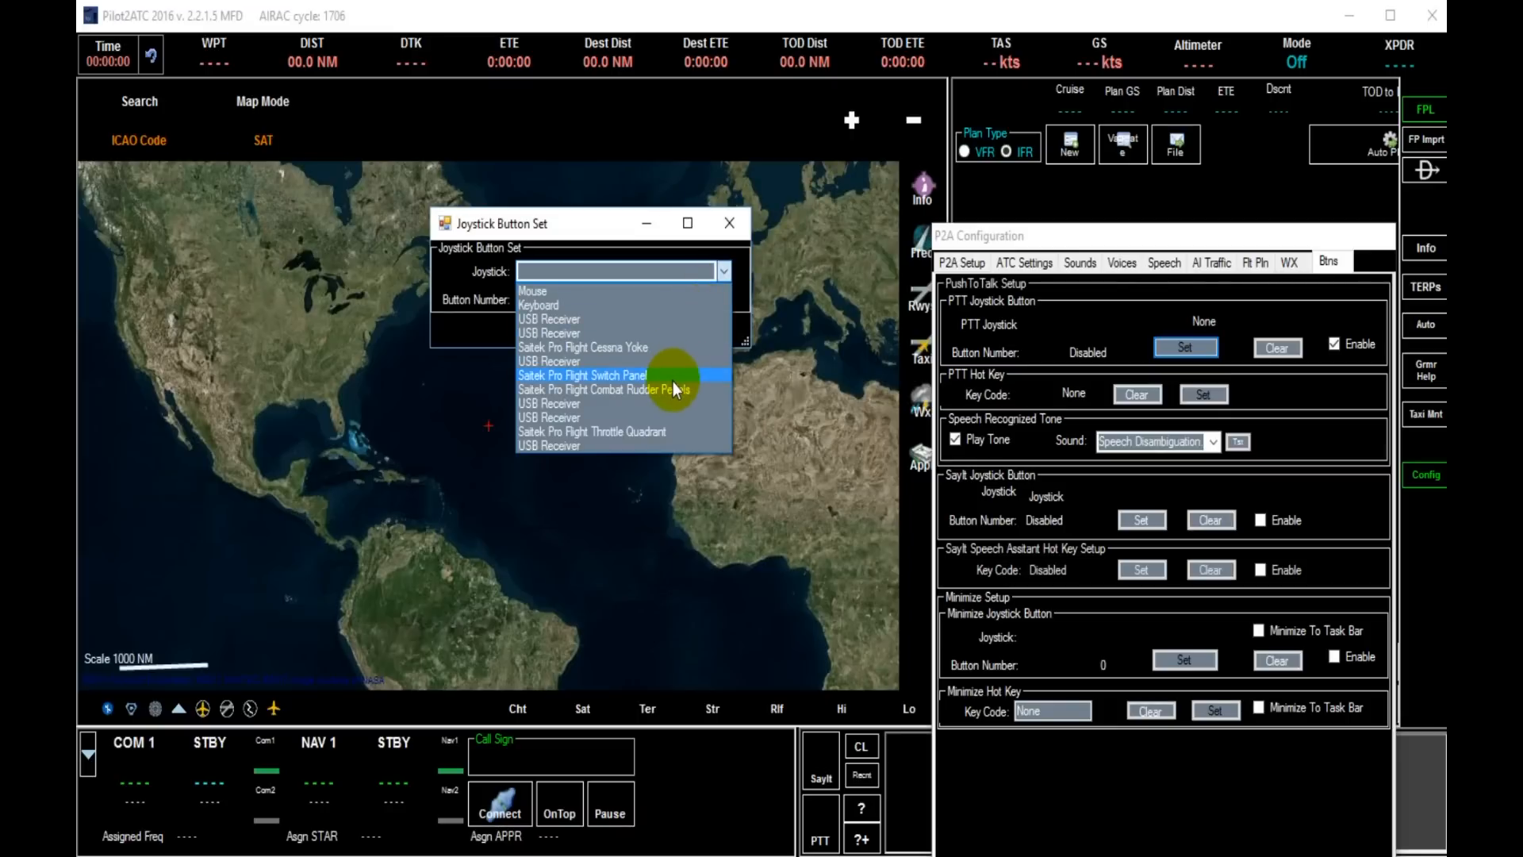
left_click(657, 347)
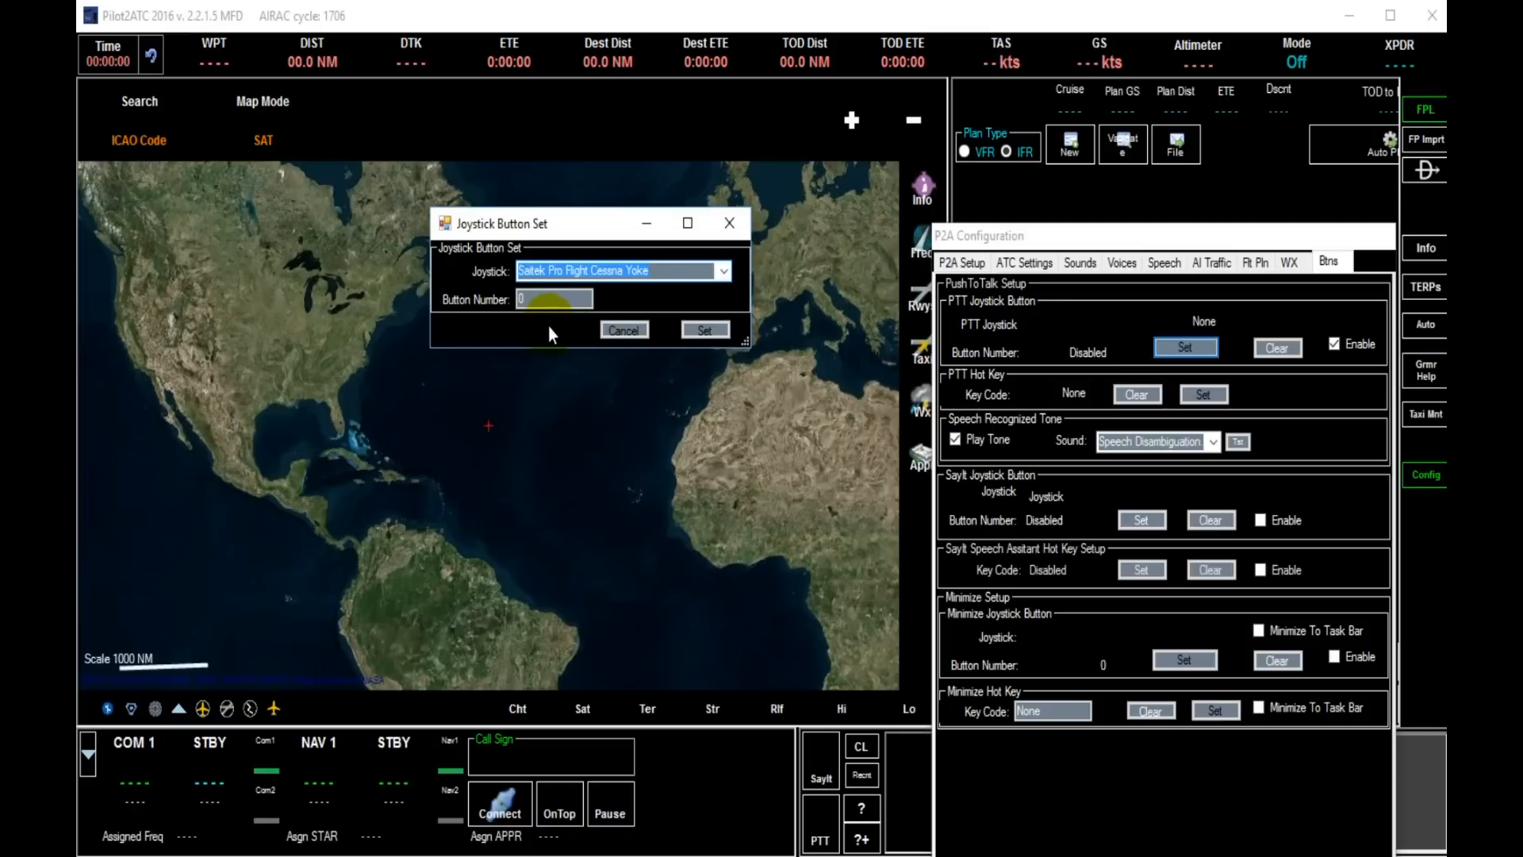
left_click(694, 333)
left_click(701, 335)
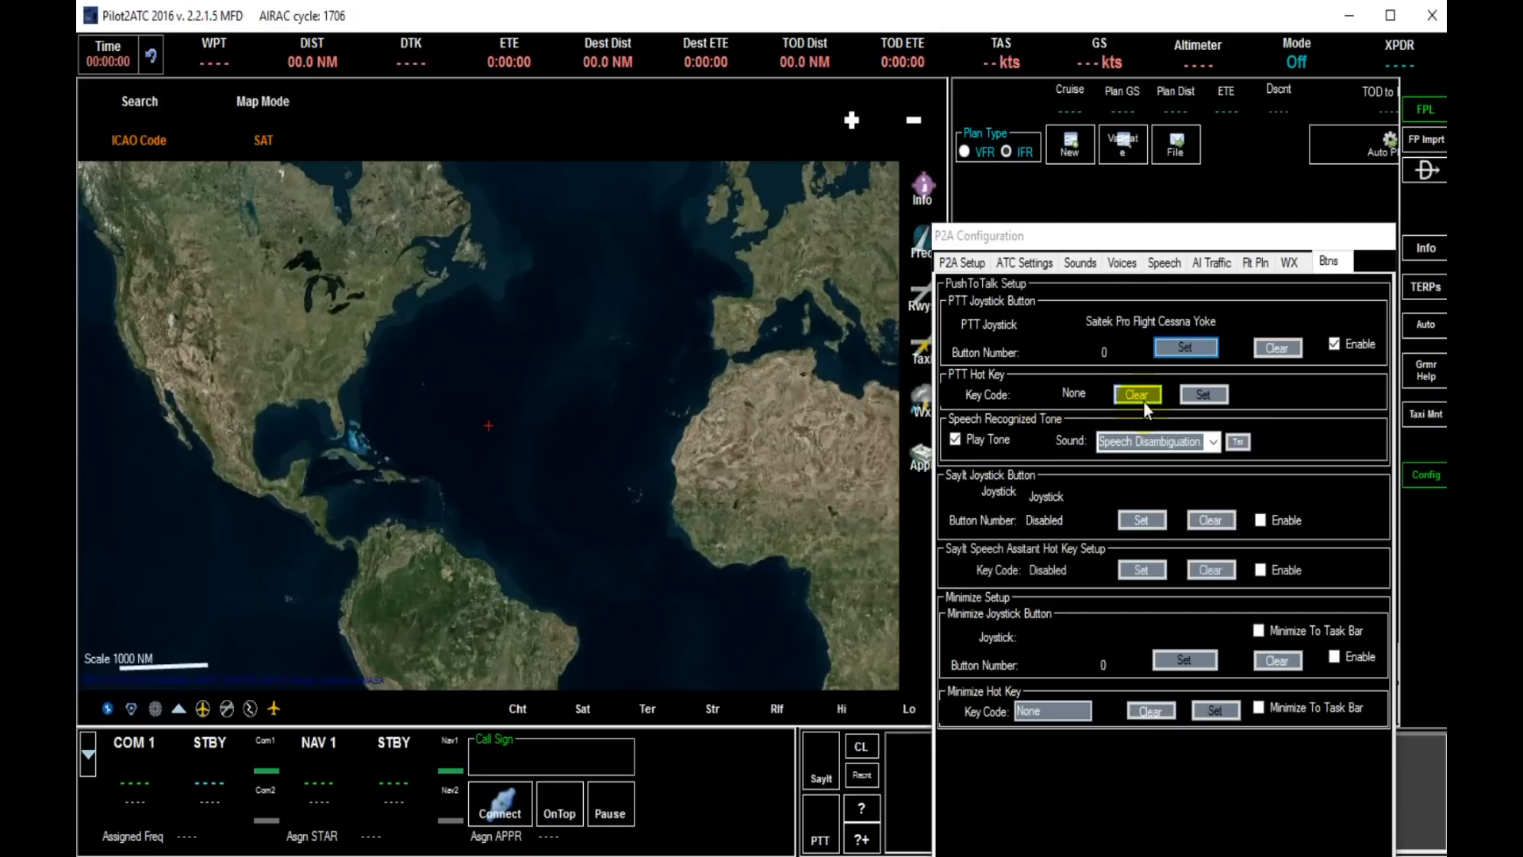
View the push-to-talk hot key setup and close it without assigning a key
left_click(1205, 398)
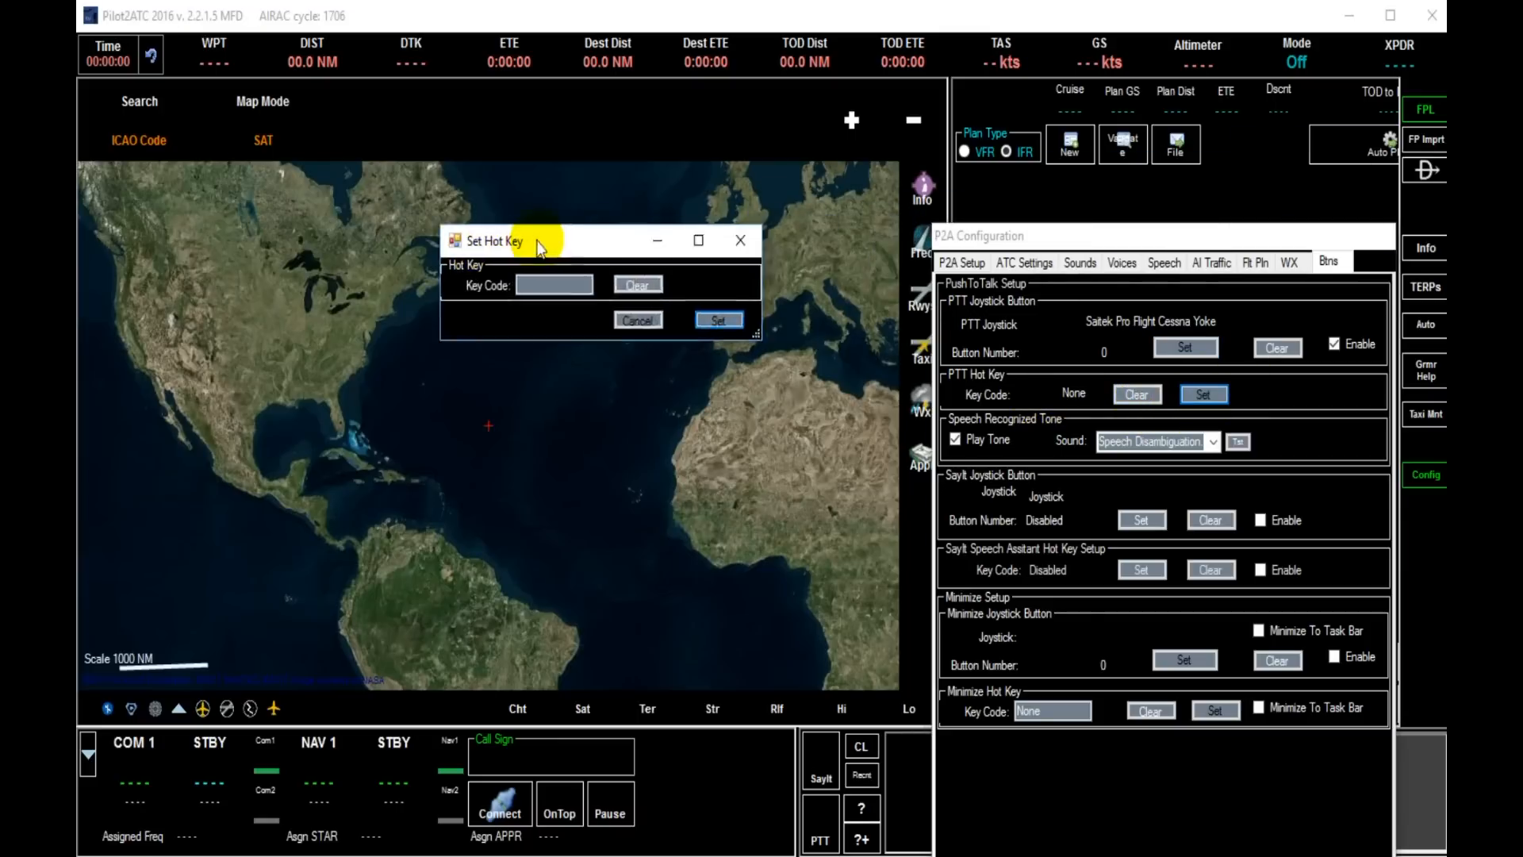
left_click_drag(534, 238, 437, 248)
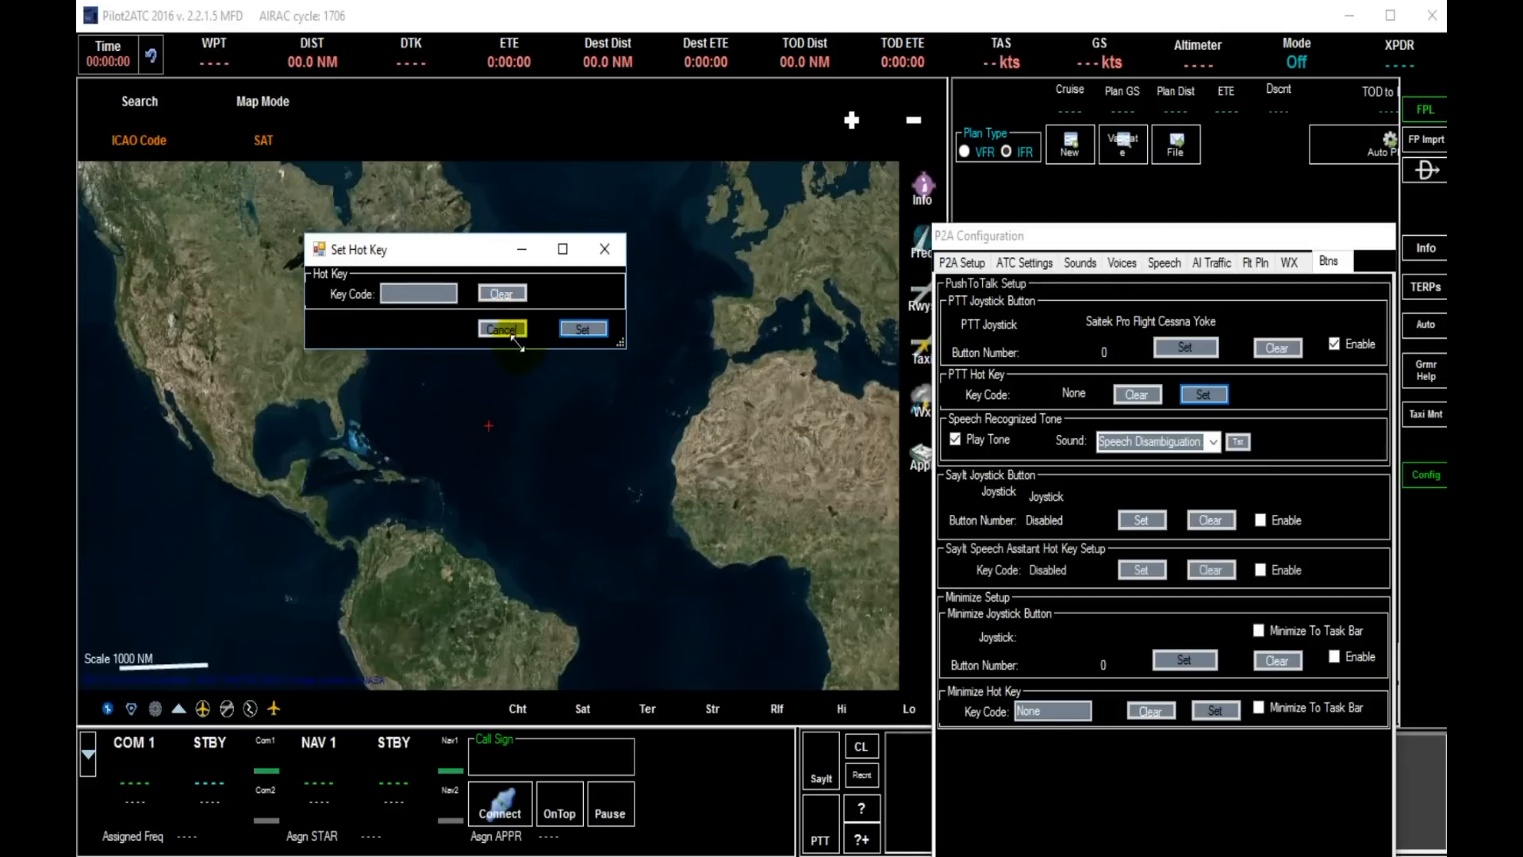
left_click(607, 251)
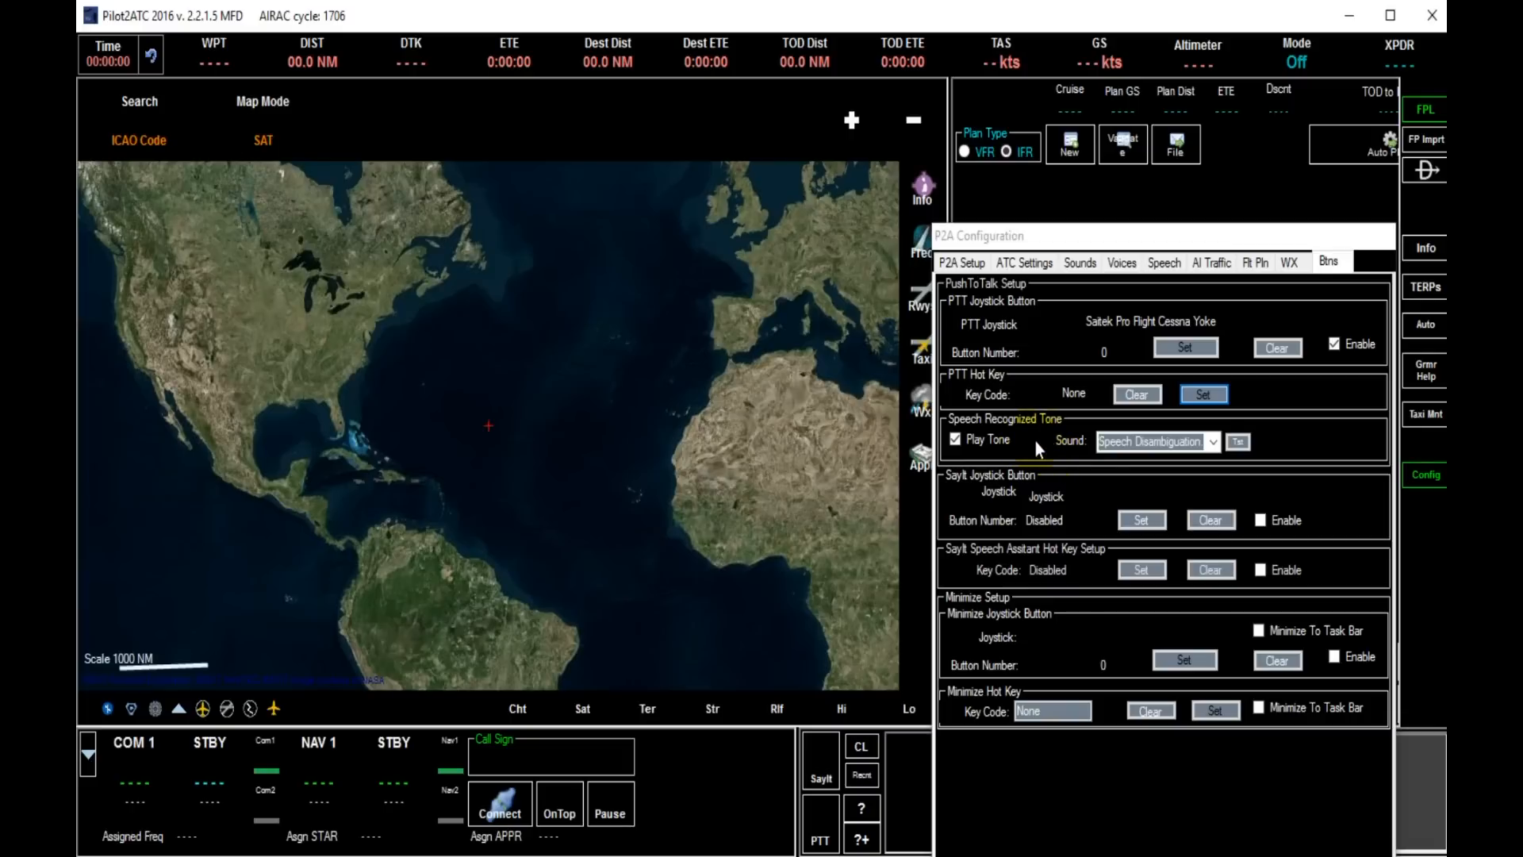
Look through the sounds offered for the speech recognized tone and play the Speech Disambiguation sound
left_click(1214, 441)
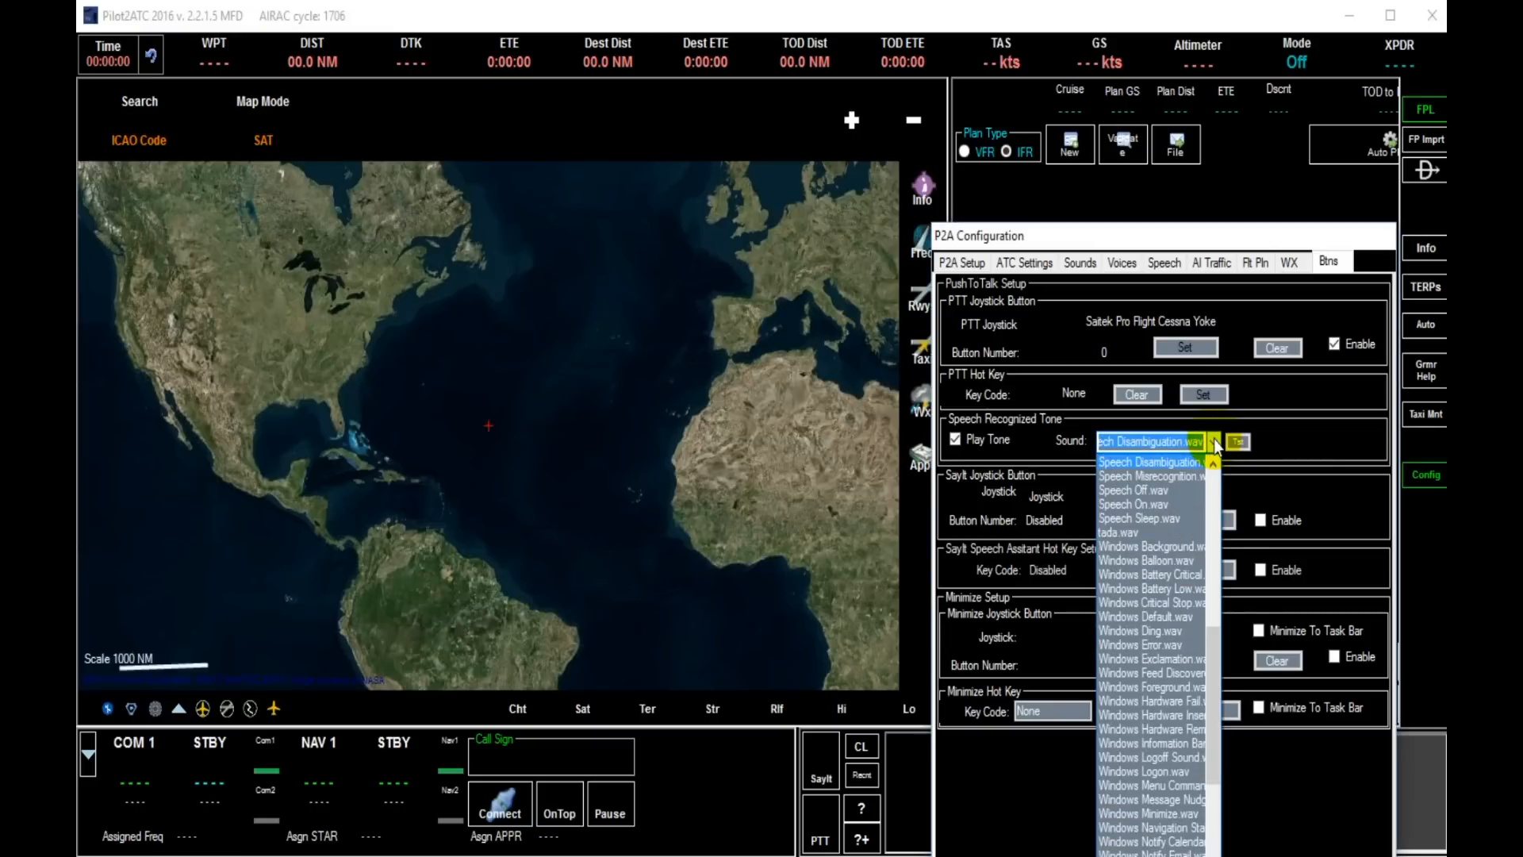
left_click(1214, 441)
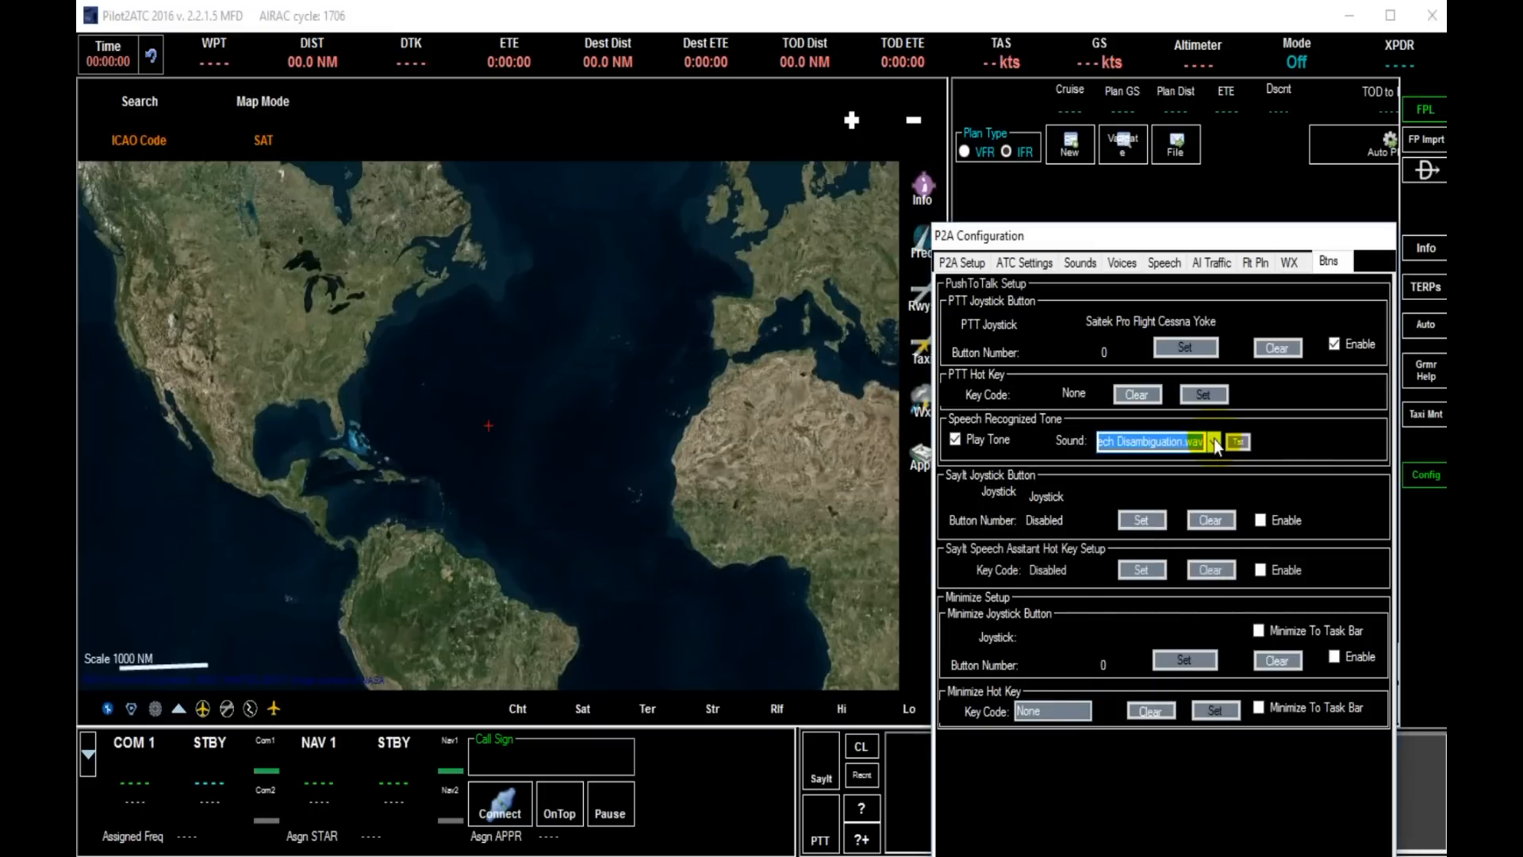
left_click(1239, 445)
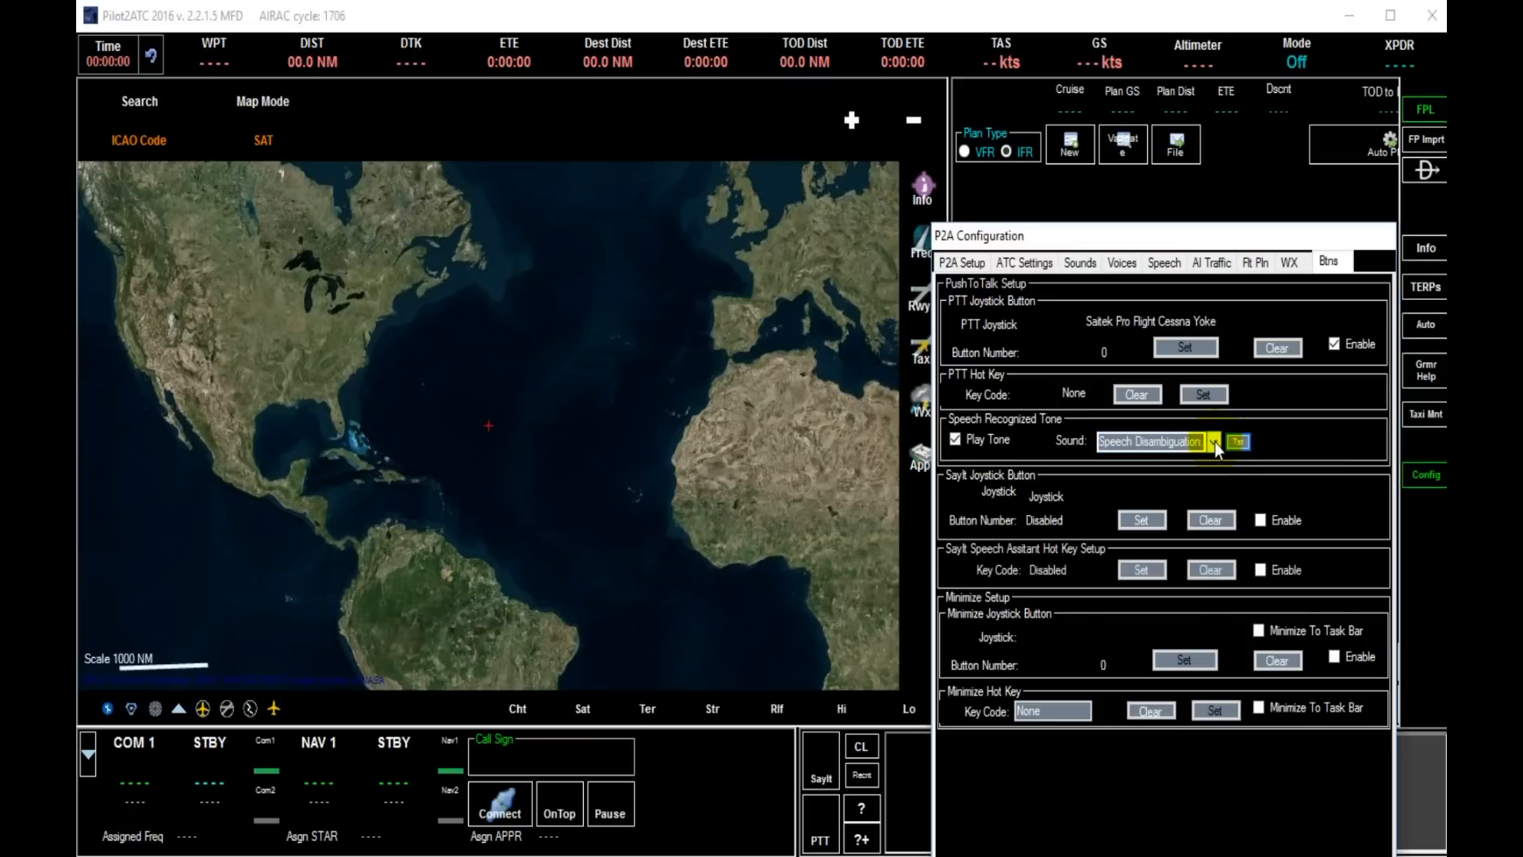
Try Windows Balloon.wav as the speech recognized tone, replace it with Windows Logoff Sound, and test the tone
left_click(1214, 442)
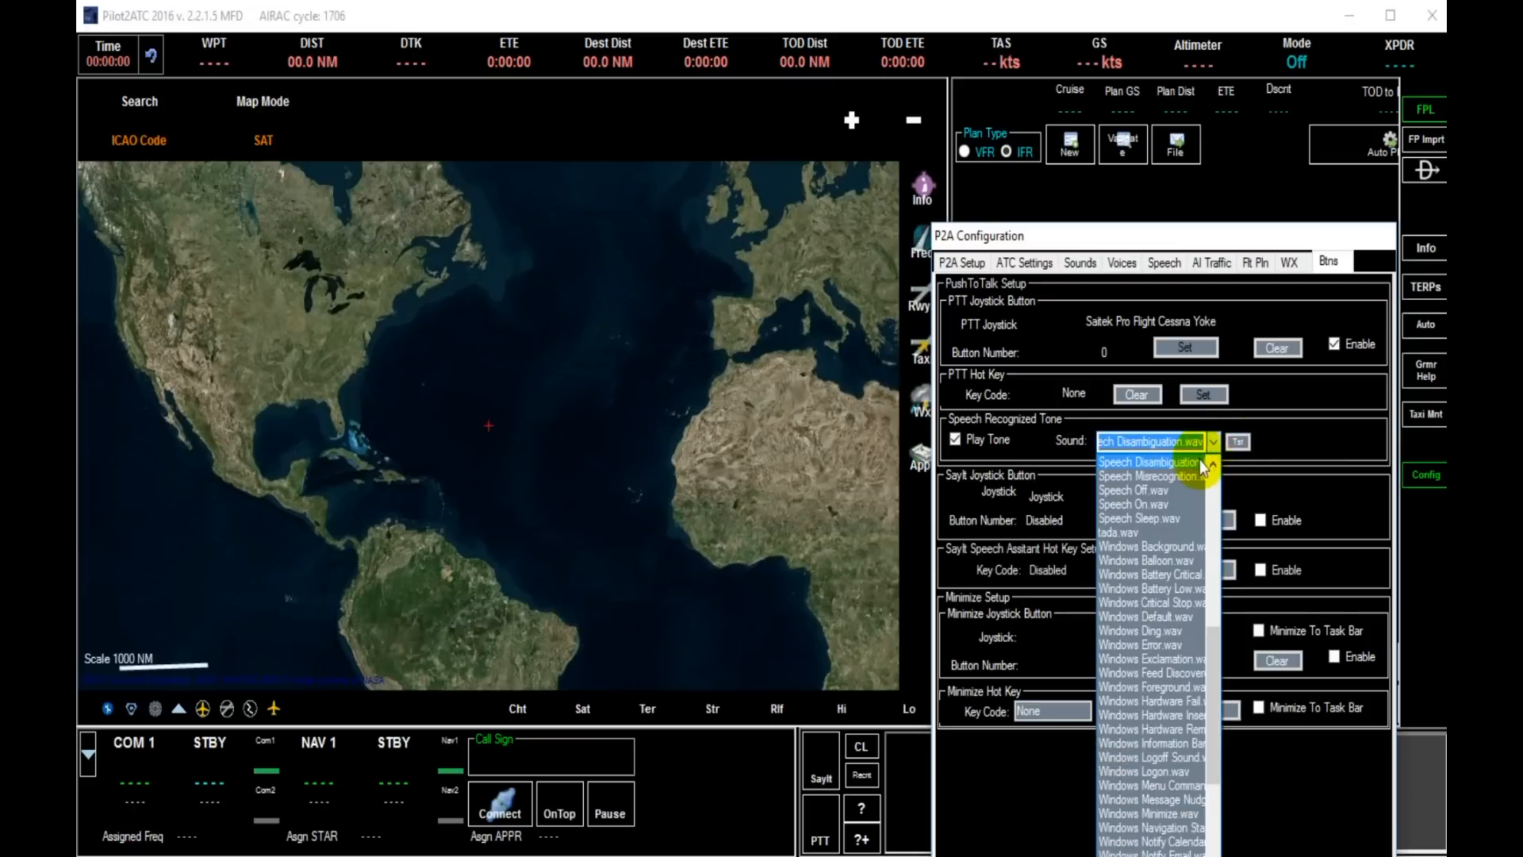
left_click(1159, 560)
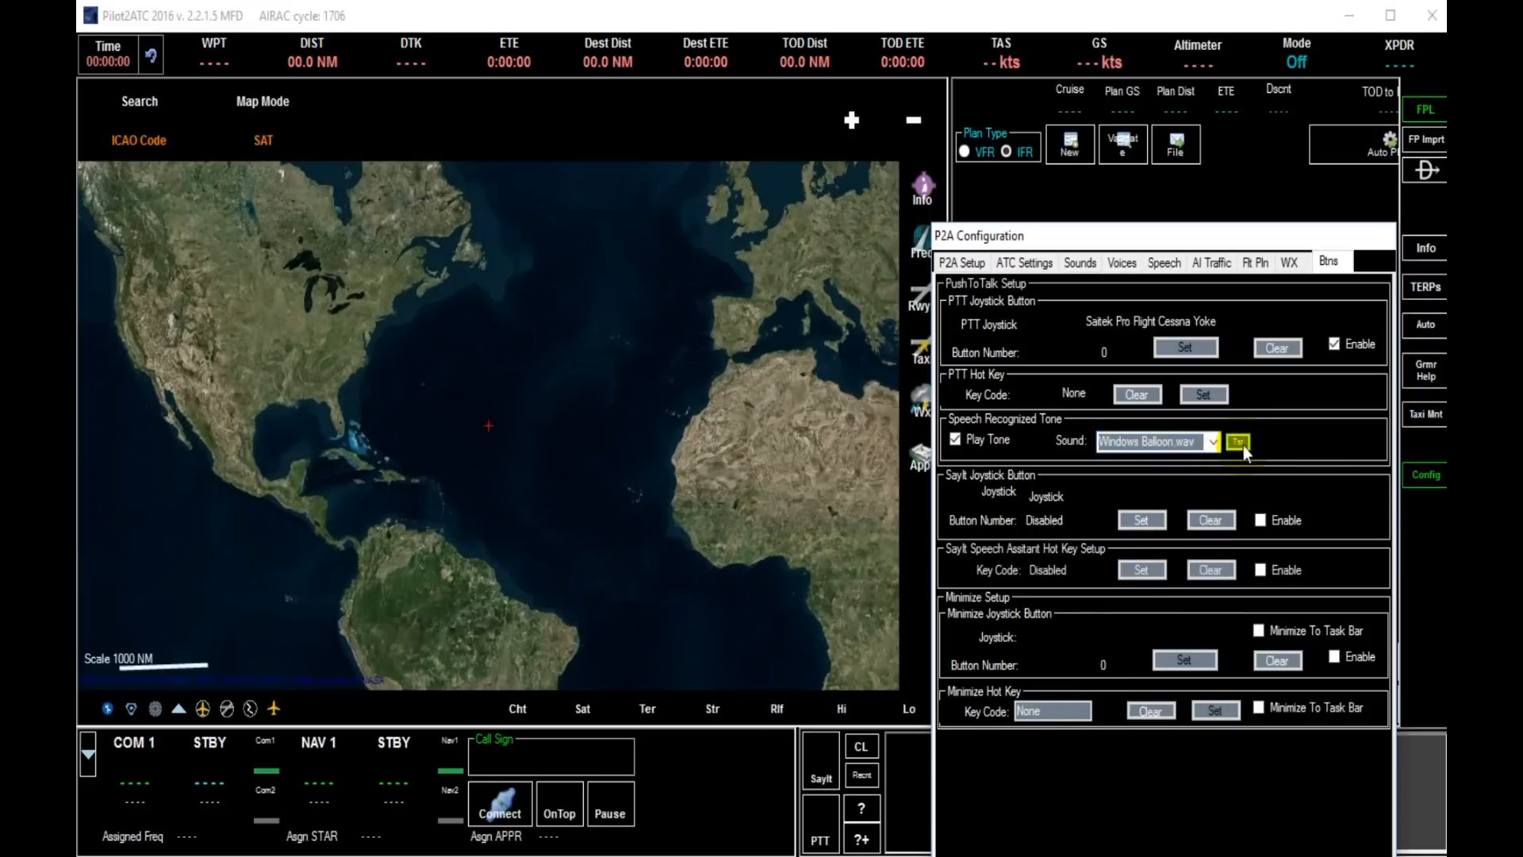
left_click(1212, 439)
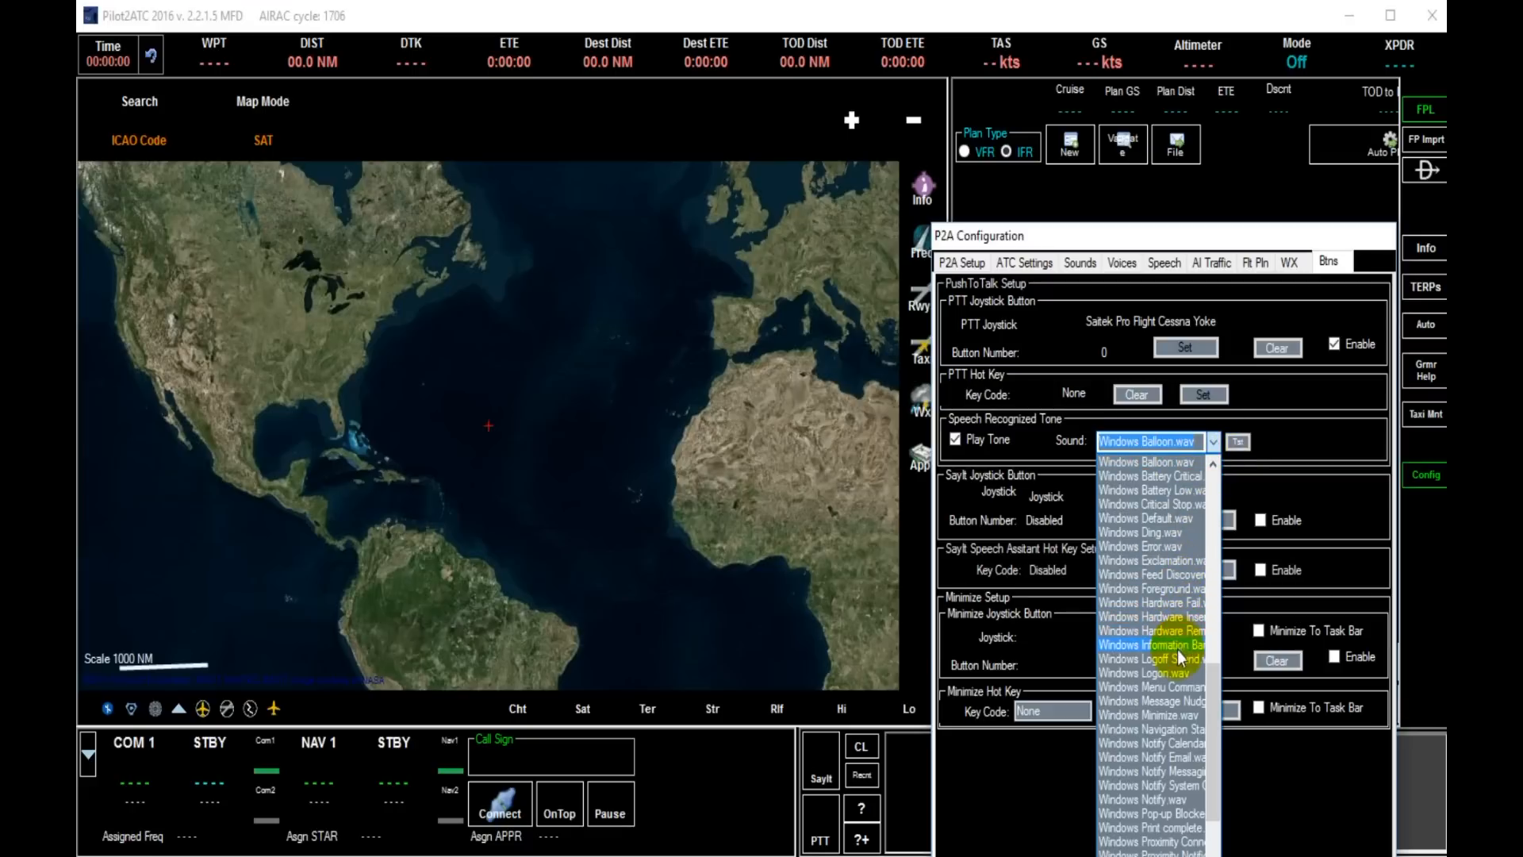
left_click(1176, 660)
left_click(1236, 443)
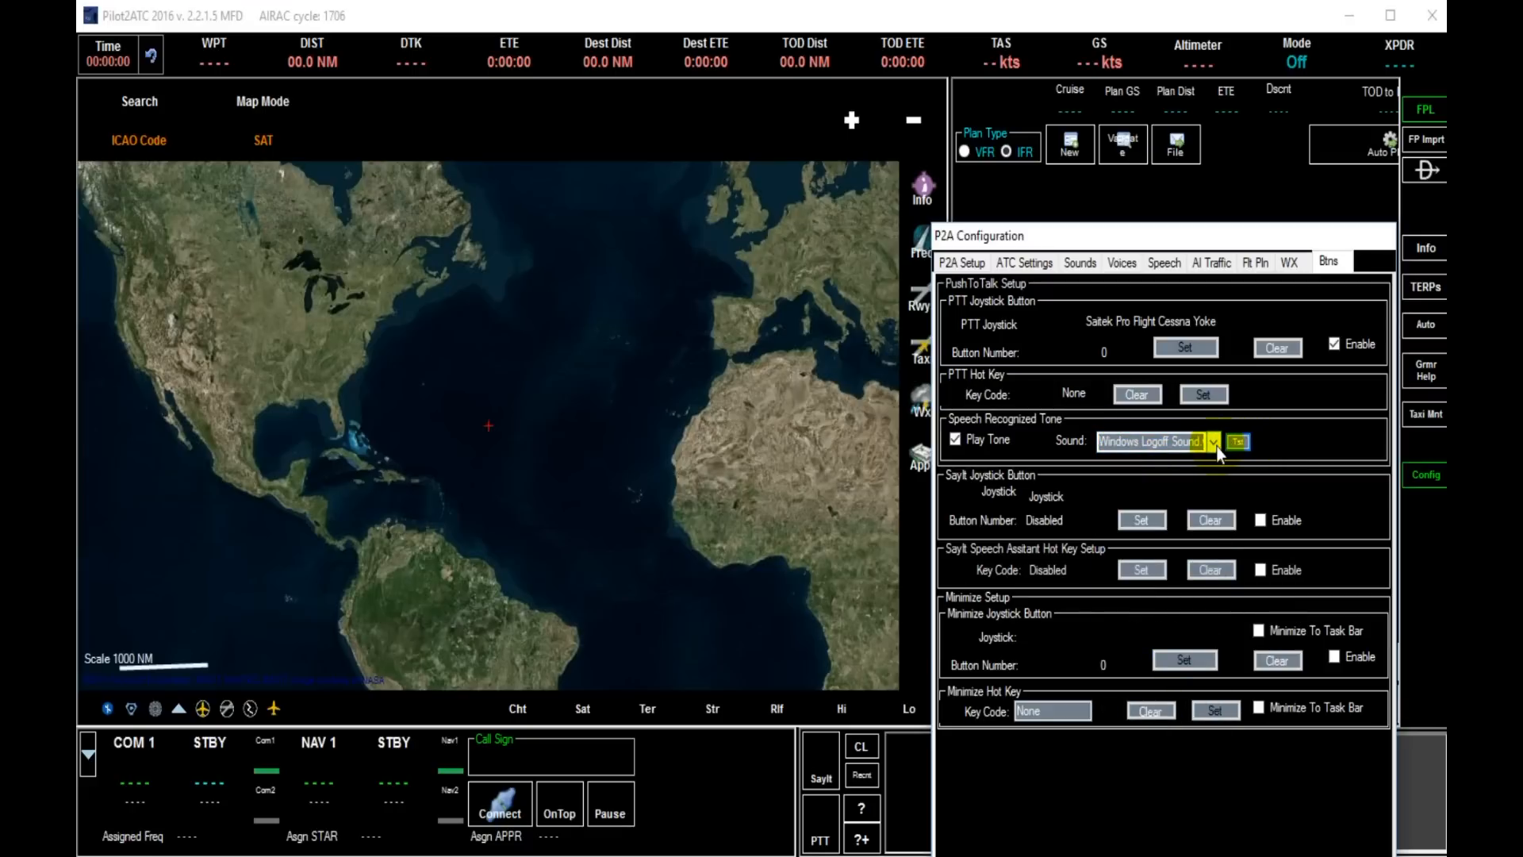
Try Windows Exclamation.wav as the speech recognized tone and replace it with Speech Disambiguation.wav, keeping Play Tone enabled
left_click(1212, 443)
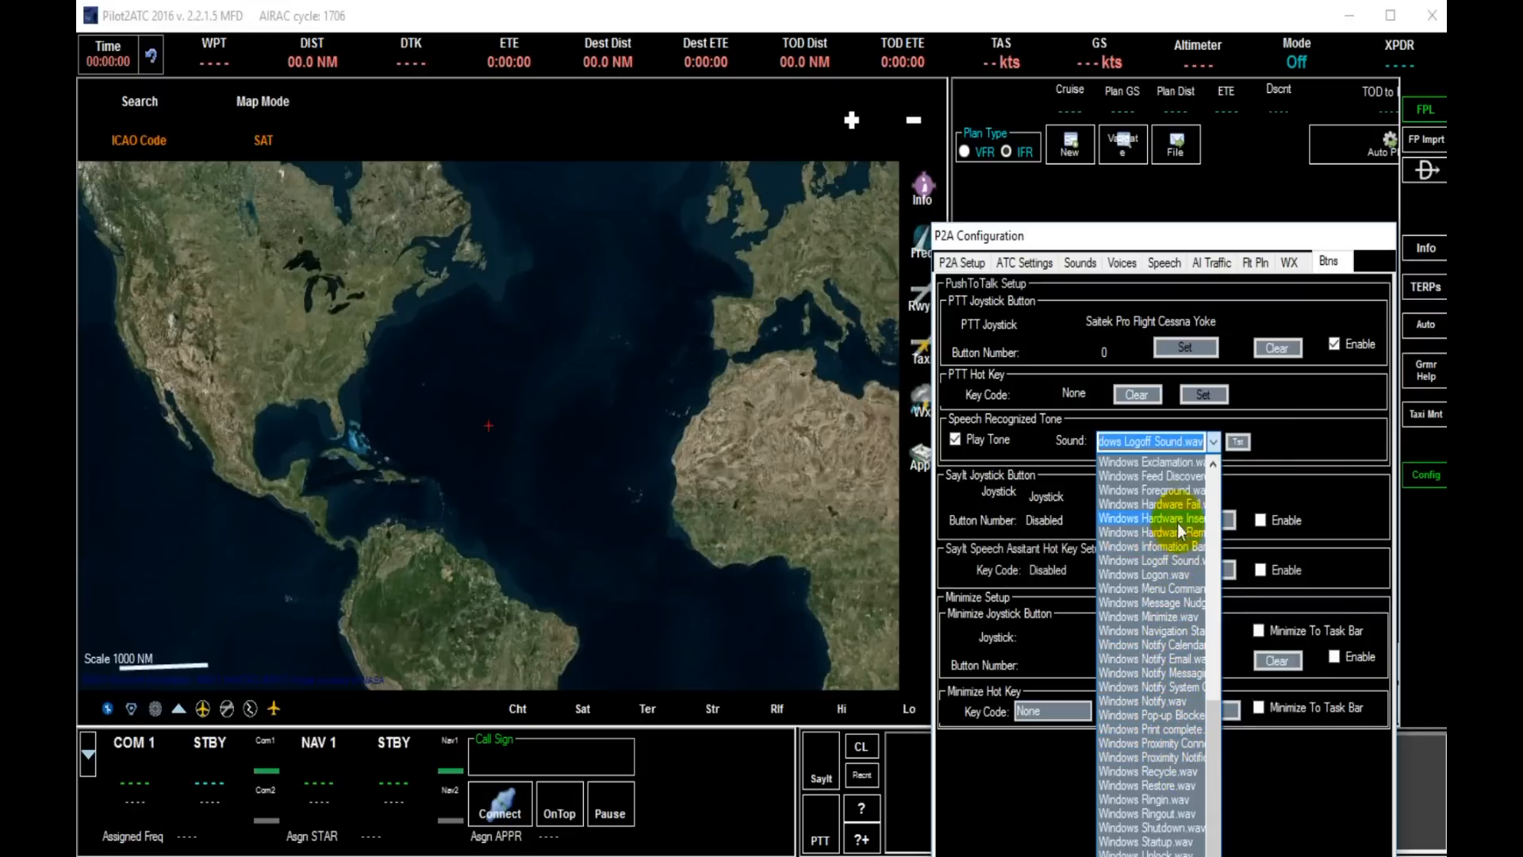
left_click(1160, 463)
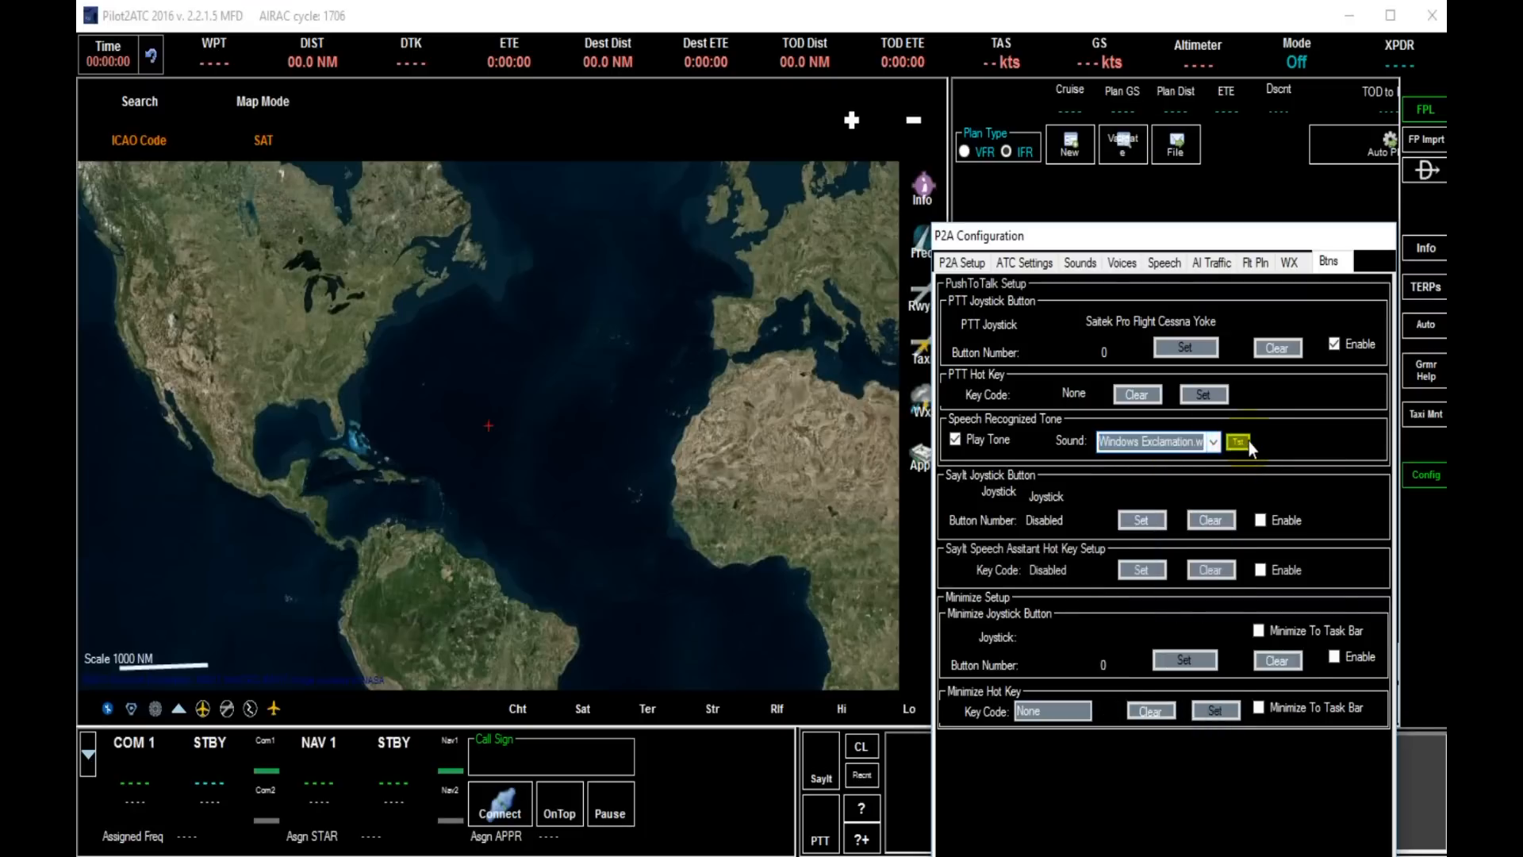
left_click(1214, 443)
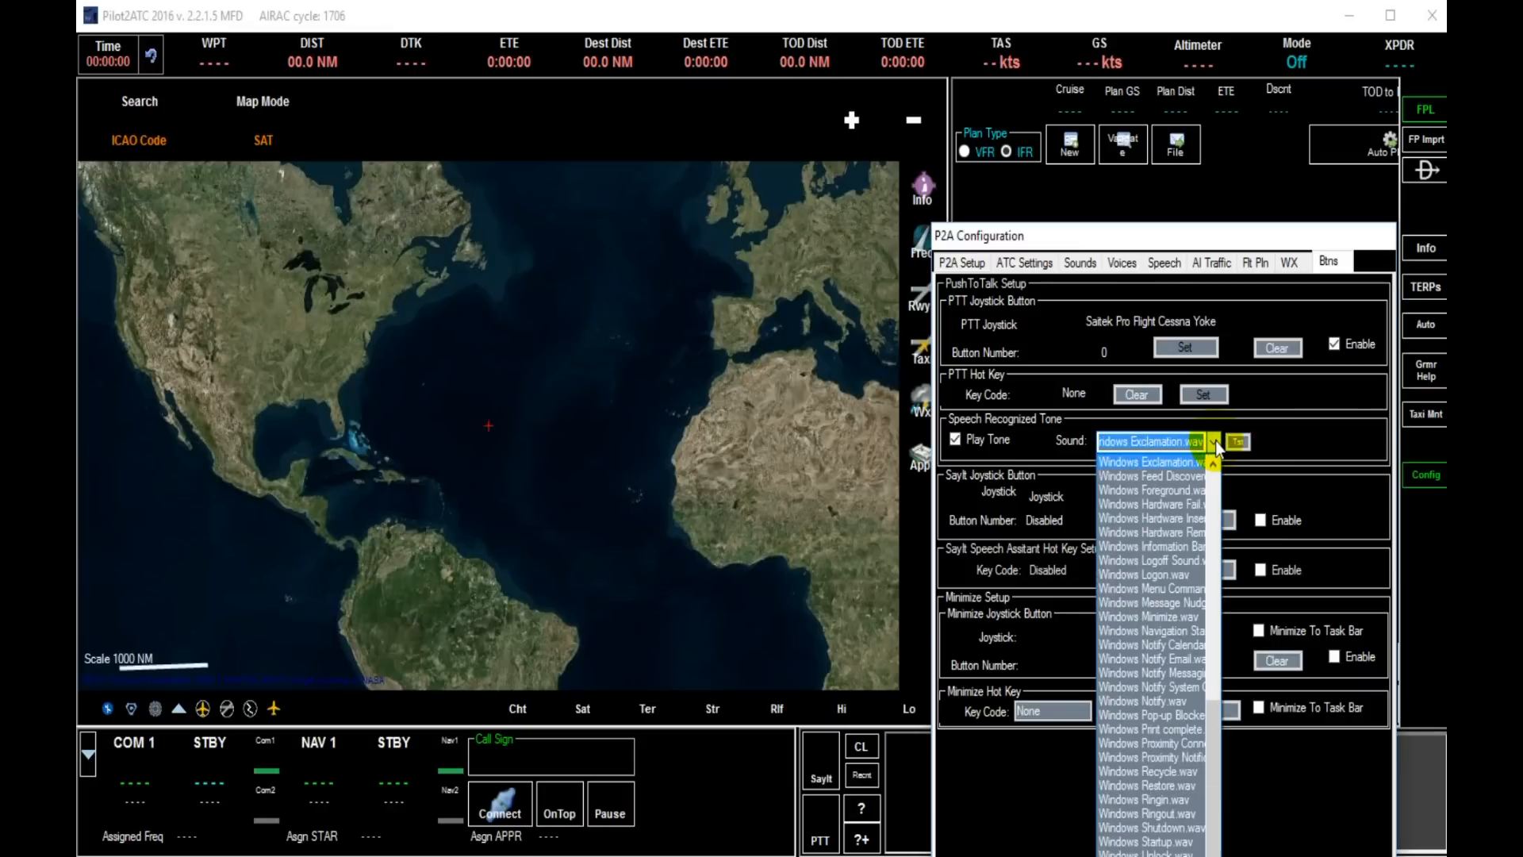
scroll(1166, 477, "up", 4)
scroll(1163, 477, "up", 1)
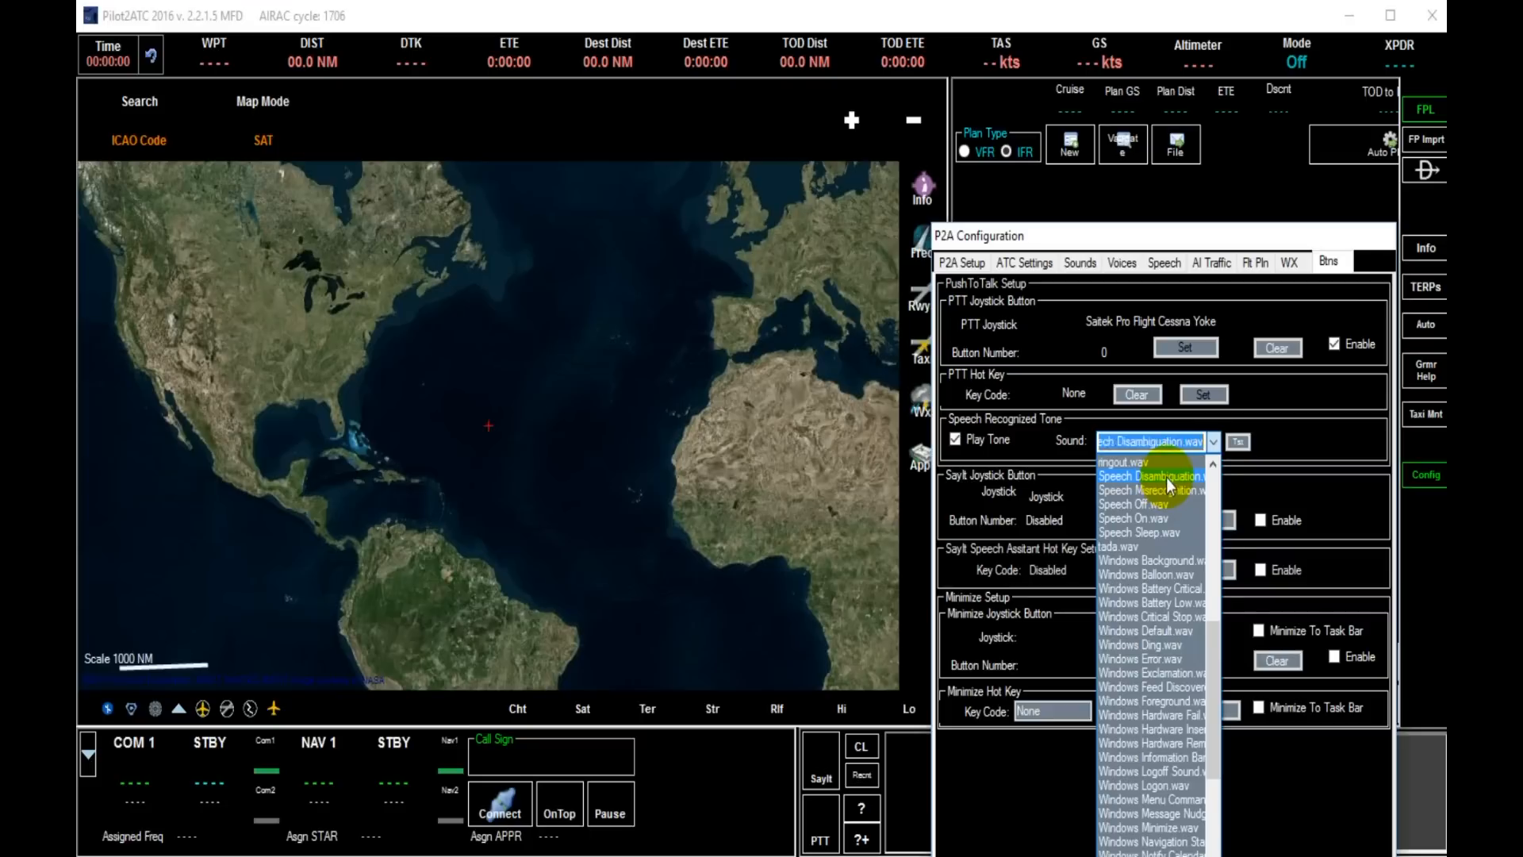
left_click(1166, 477)
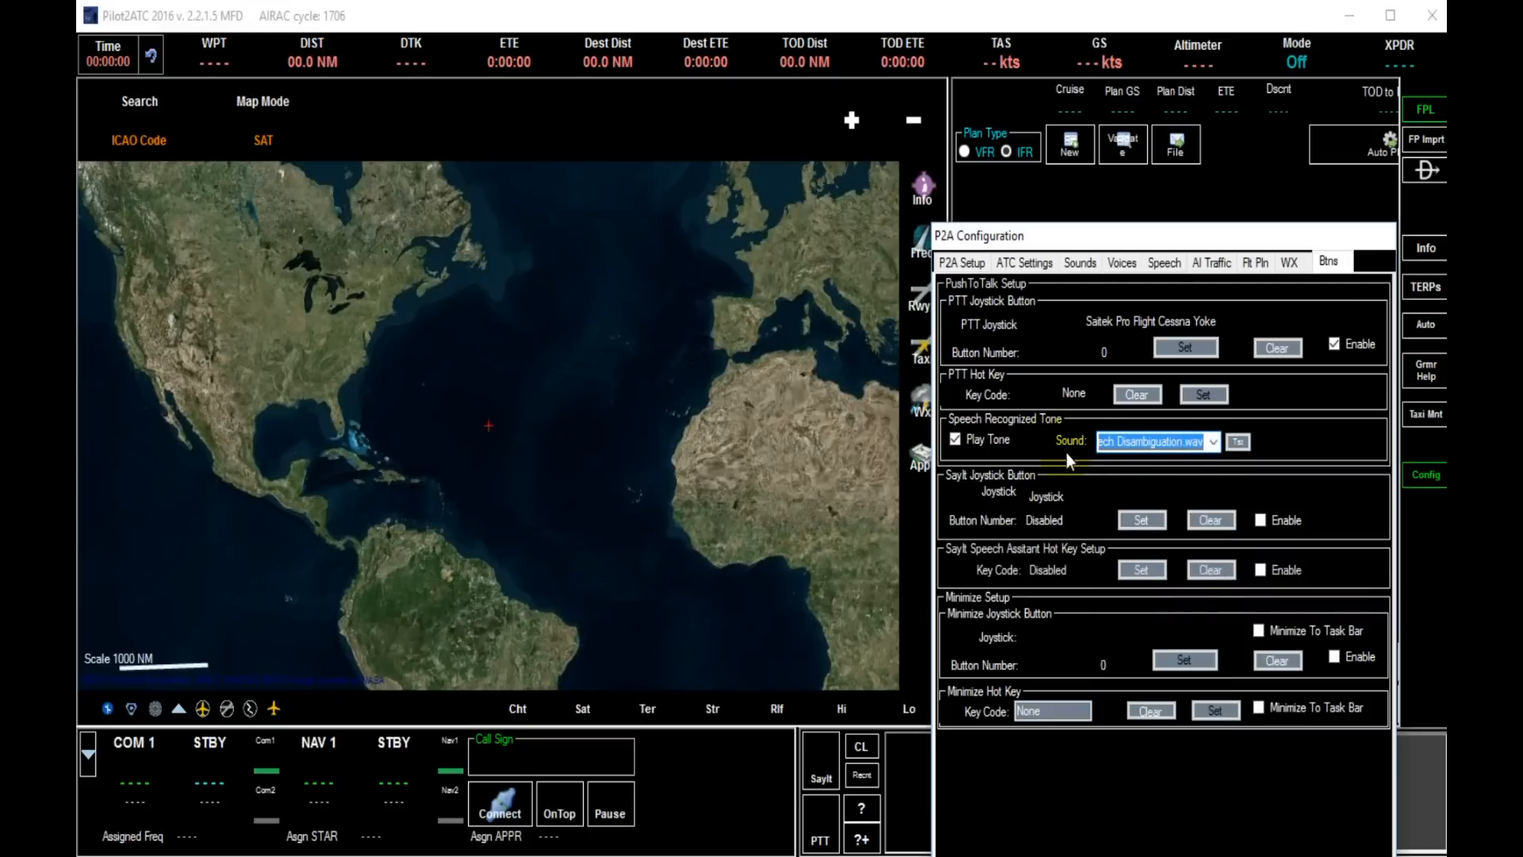
left_click(962, 438)
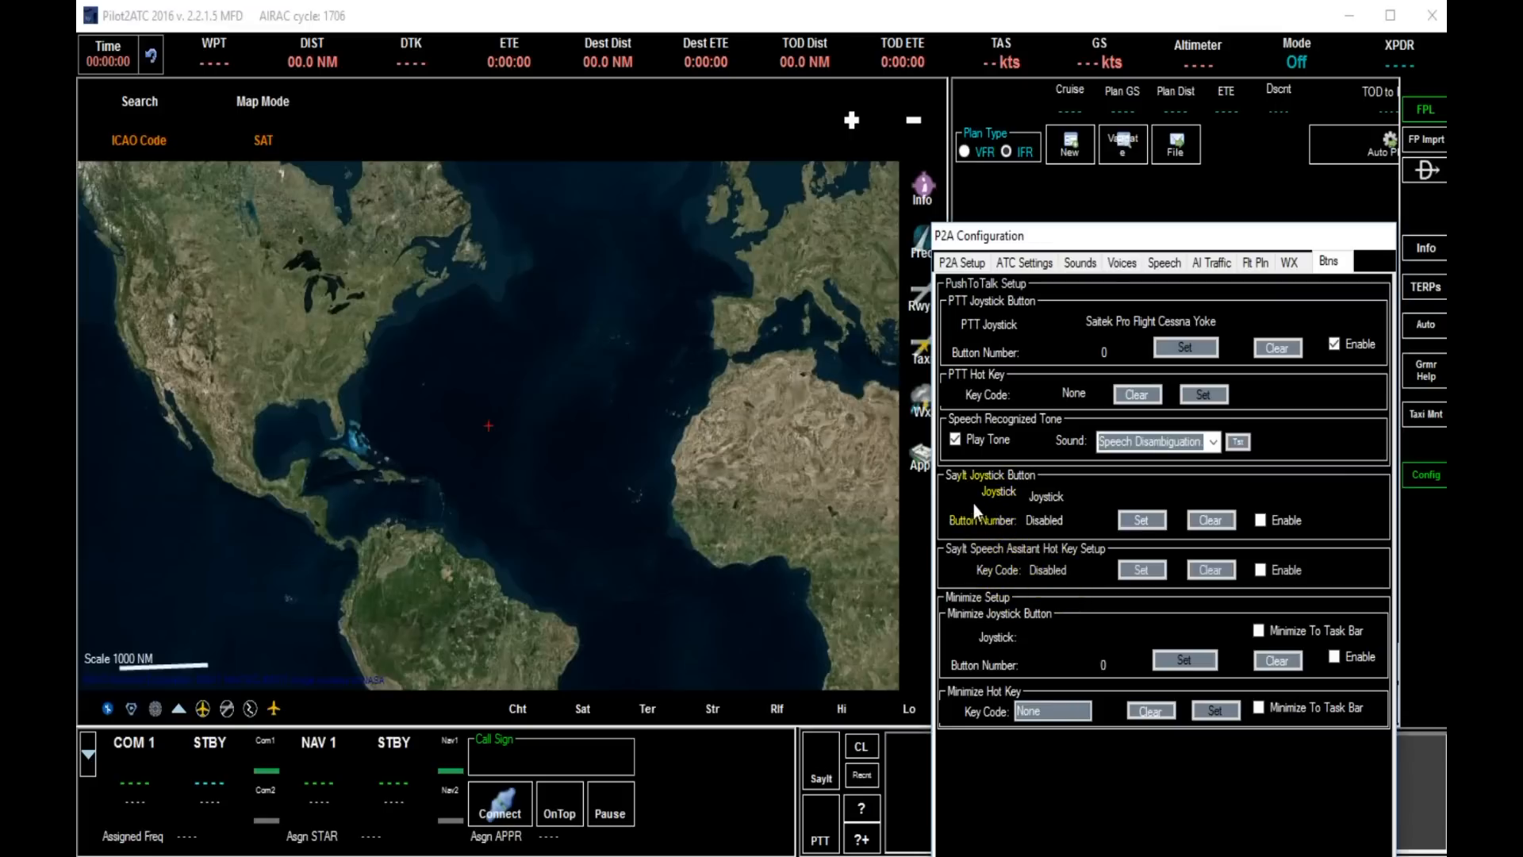
View the SayIt and Minimize joystick button setups without assigning a button to either
left_click(1134, 520)
left_click(229, 766)
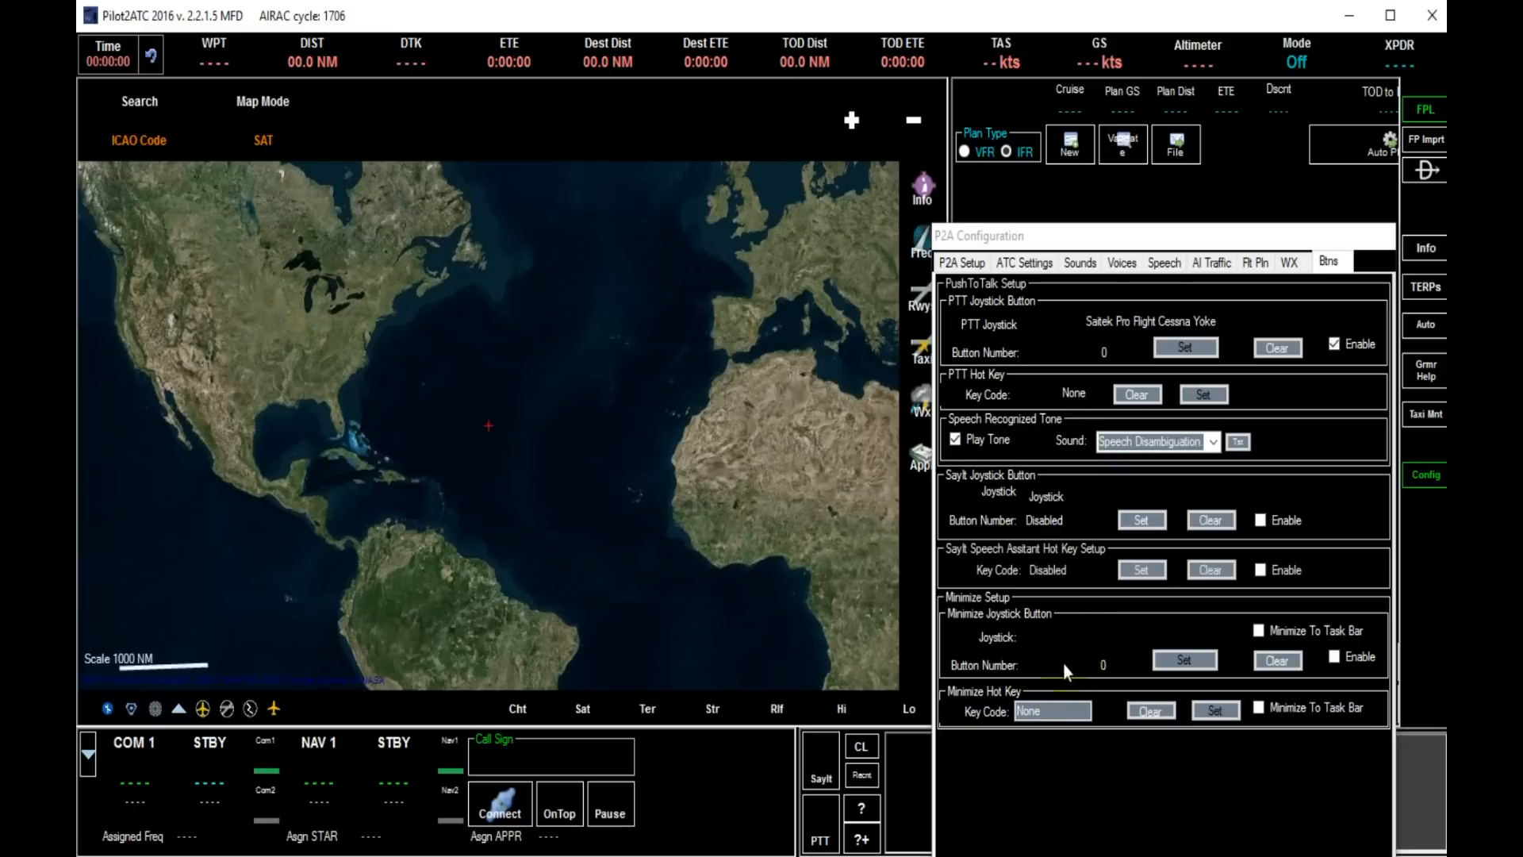
left_click(1158, 659)
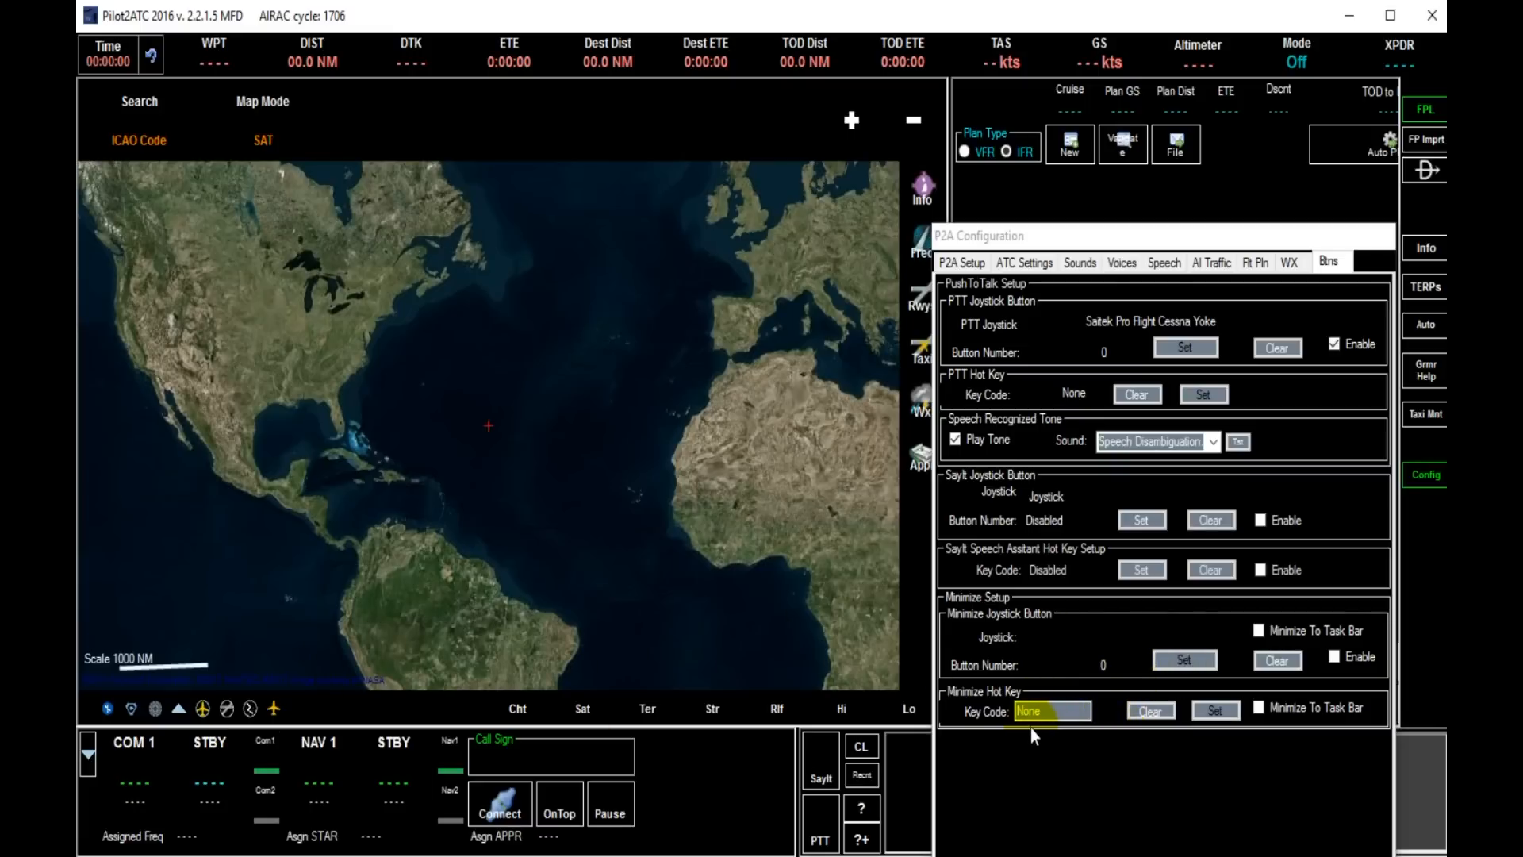